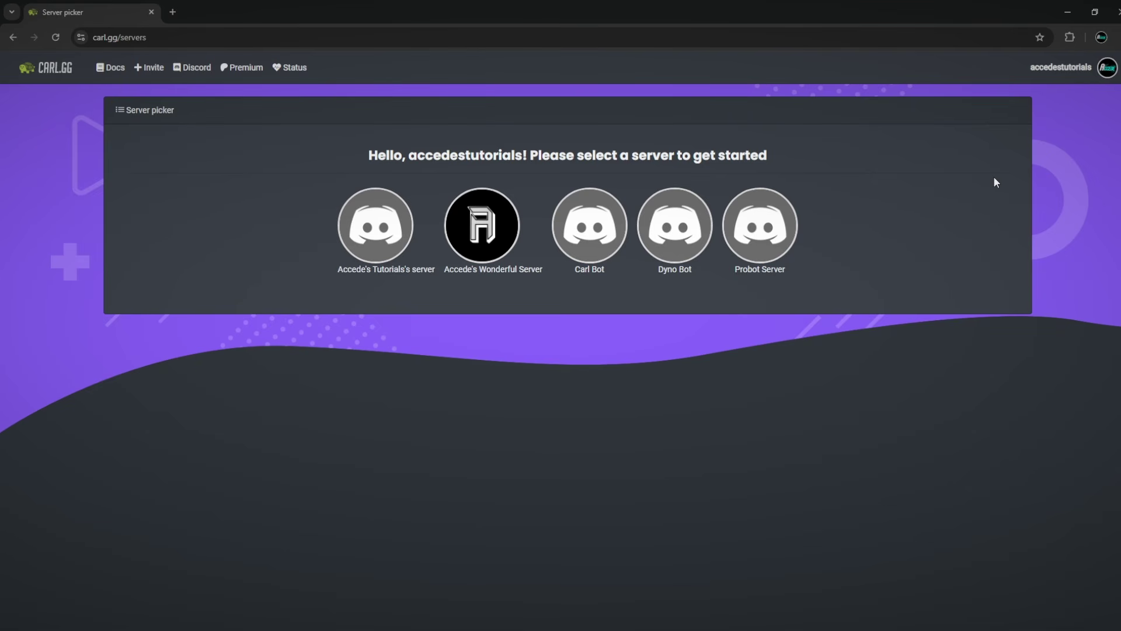
# Step: Add carl-bot to the Carl Bot server, authorize all requested permissions, and complete the human verification
pyautogui.click(597, 235)
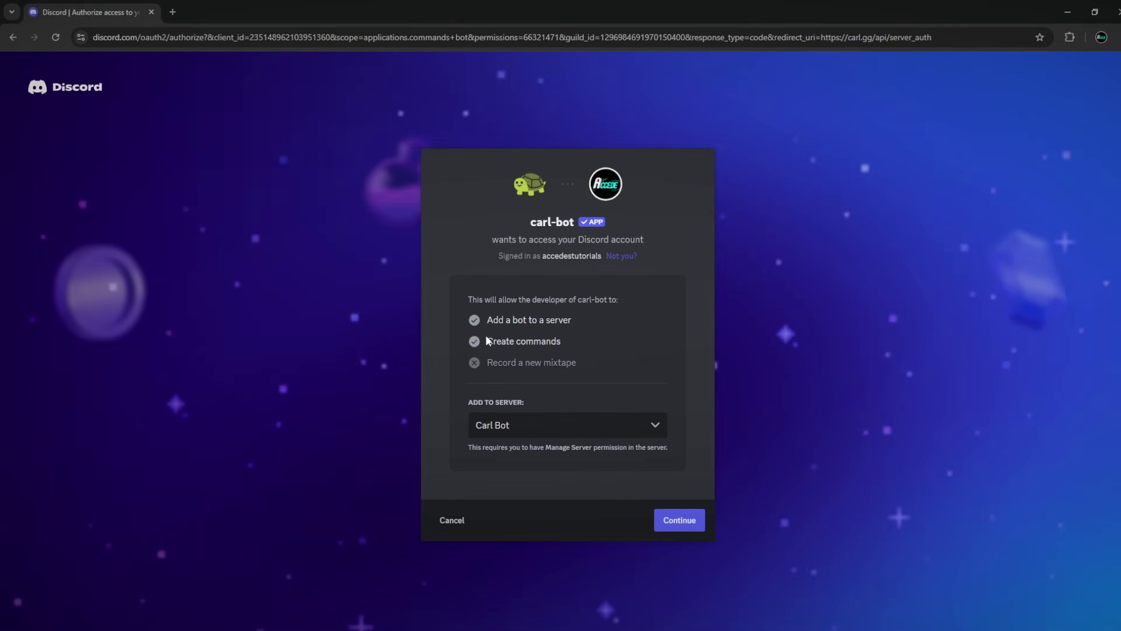
pyautogui.click(535, 426)
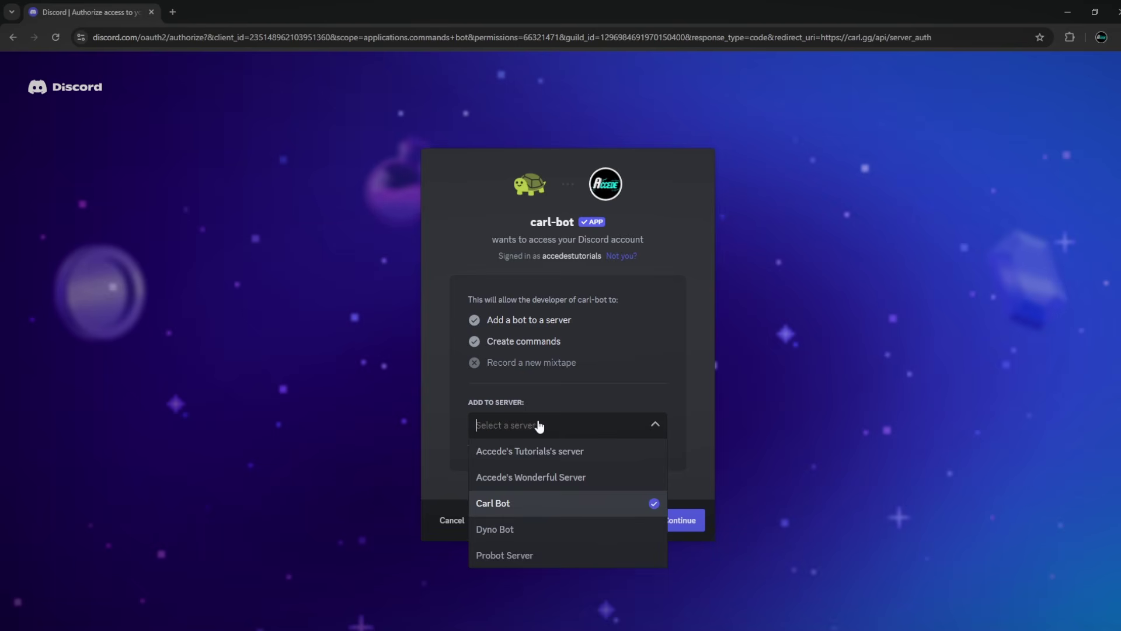
pyautogui.click(531, 504)
pyautogui.click(682, 520)
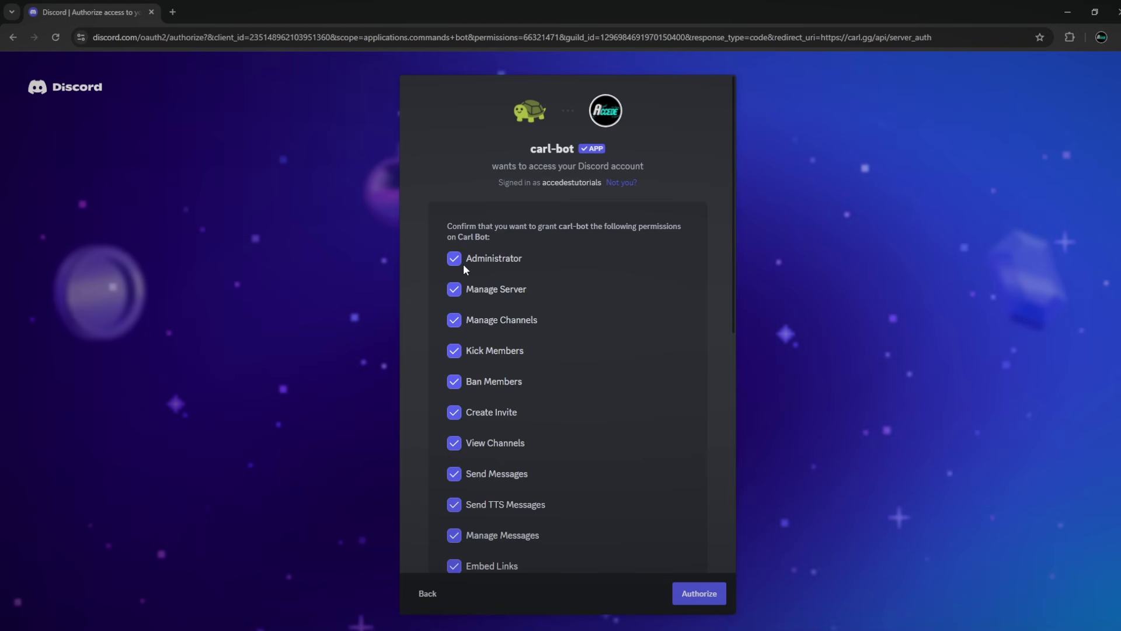
pyautogui.scroll(-8, 463, 264)
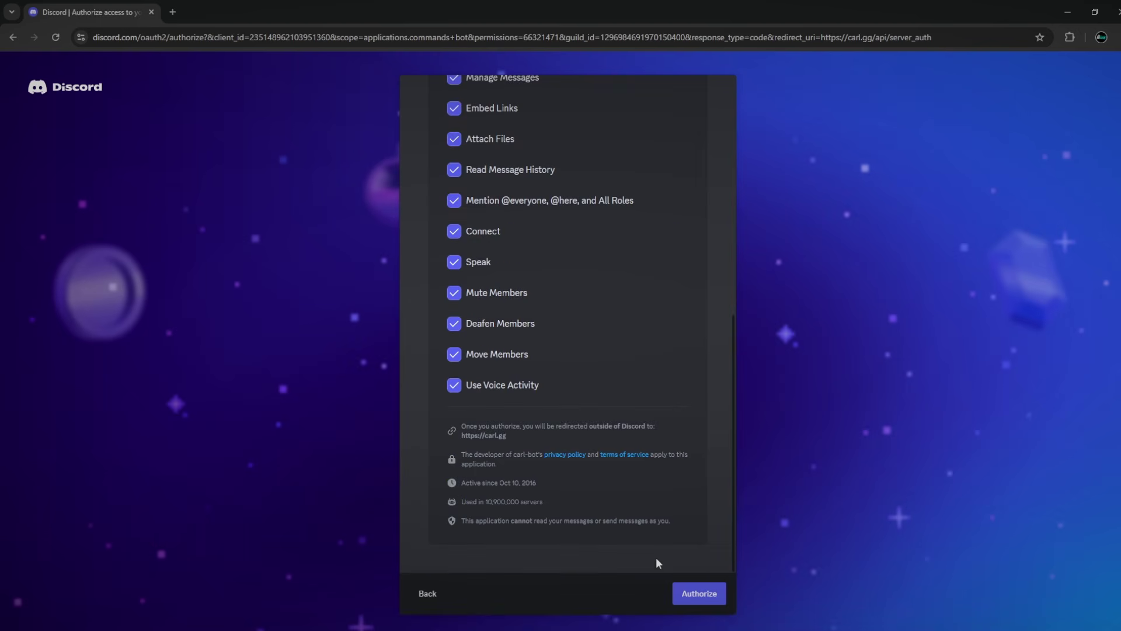
pyautogui.click(699, 593)
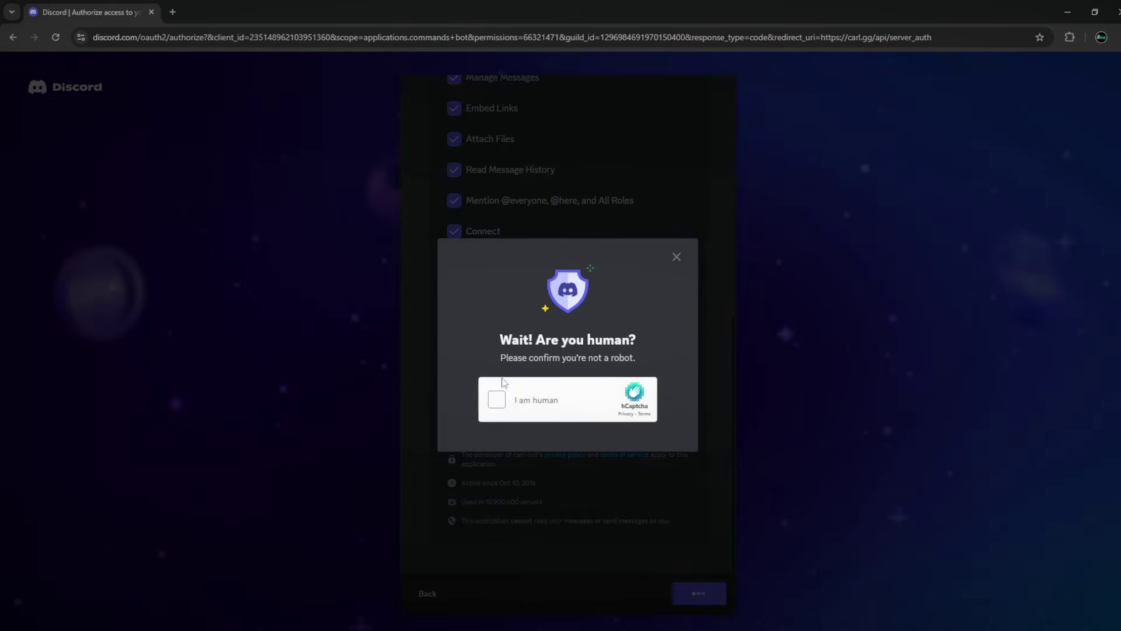
pyautogui.click(497, 400)
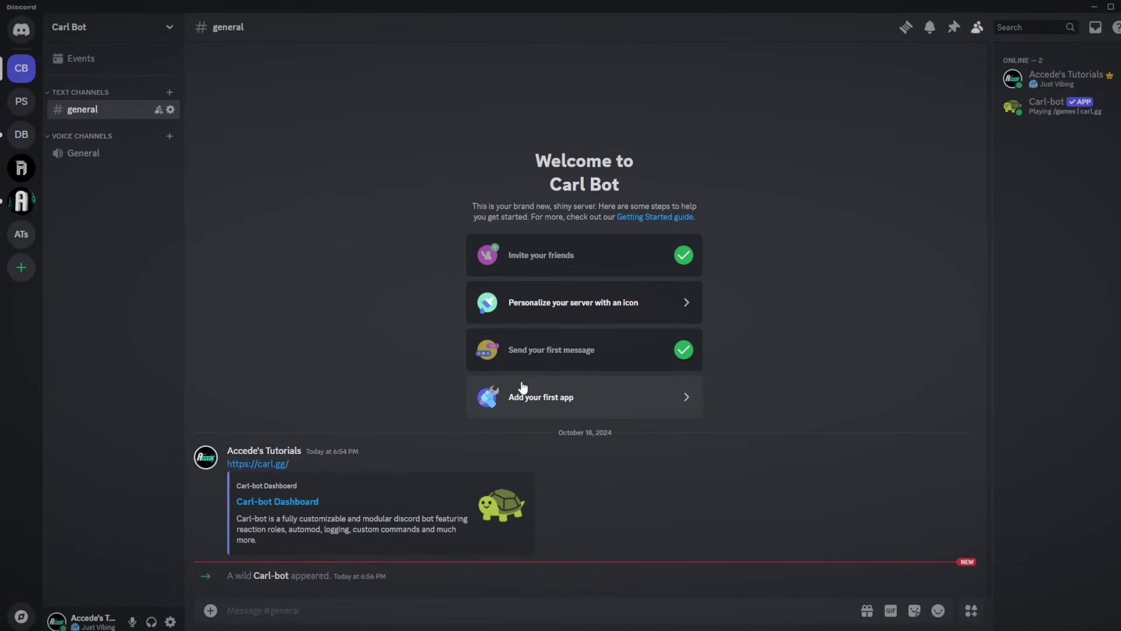
# Step: In Discord, create a yellow role named Bots for the Carl Bot server, save it, and assign it to the Carl-bot member
pyautogui.click(140, 27)
pyautogui.click(140, 103)
pyautogui.click(295, 92)
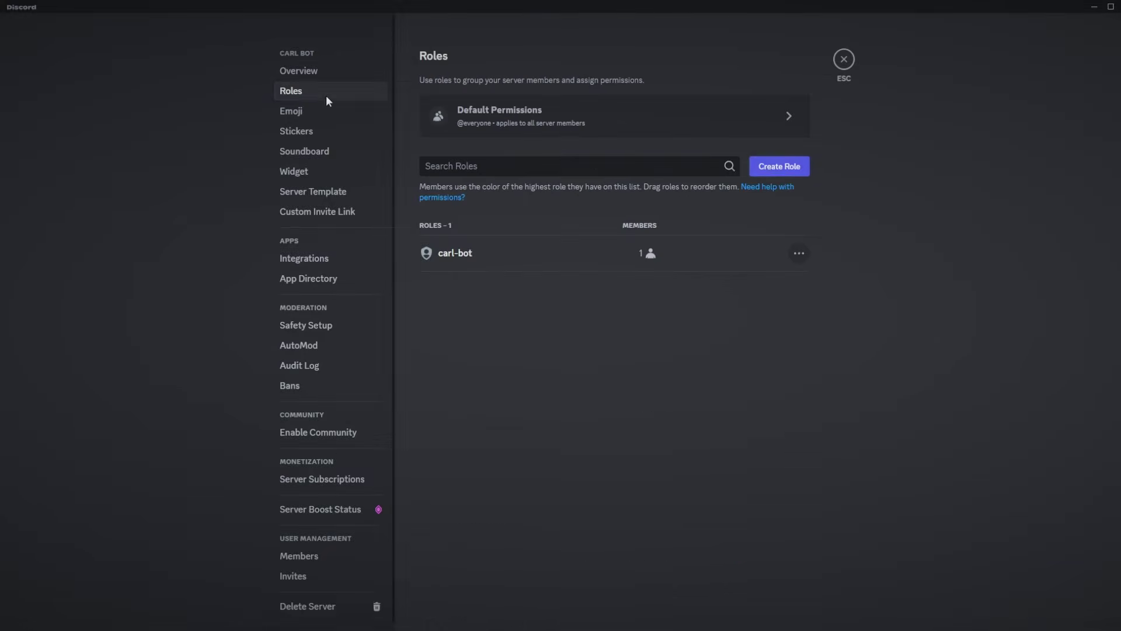
pyautogui.click(766, 169)
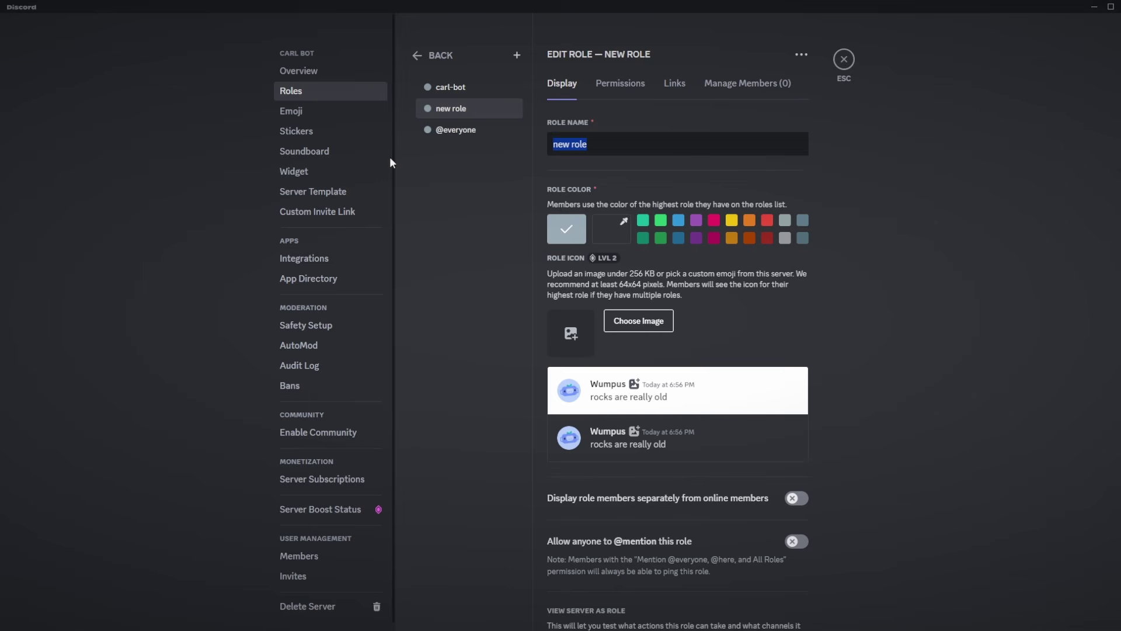
pyautogui.write('Bots')
pyautogui.click(731, 221)
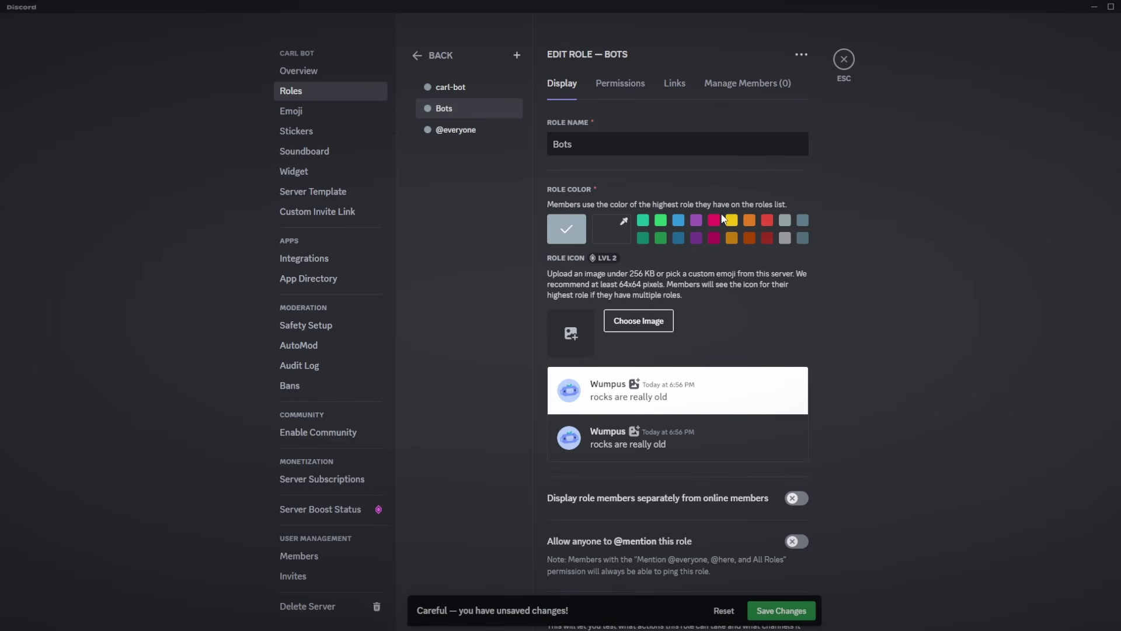
pyautogui.hotkey('ctrl', 's')
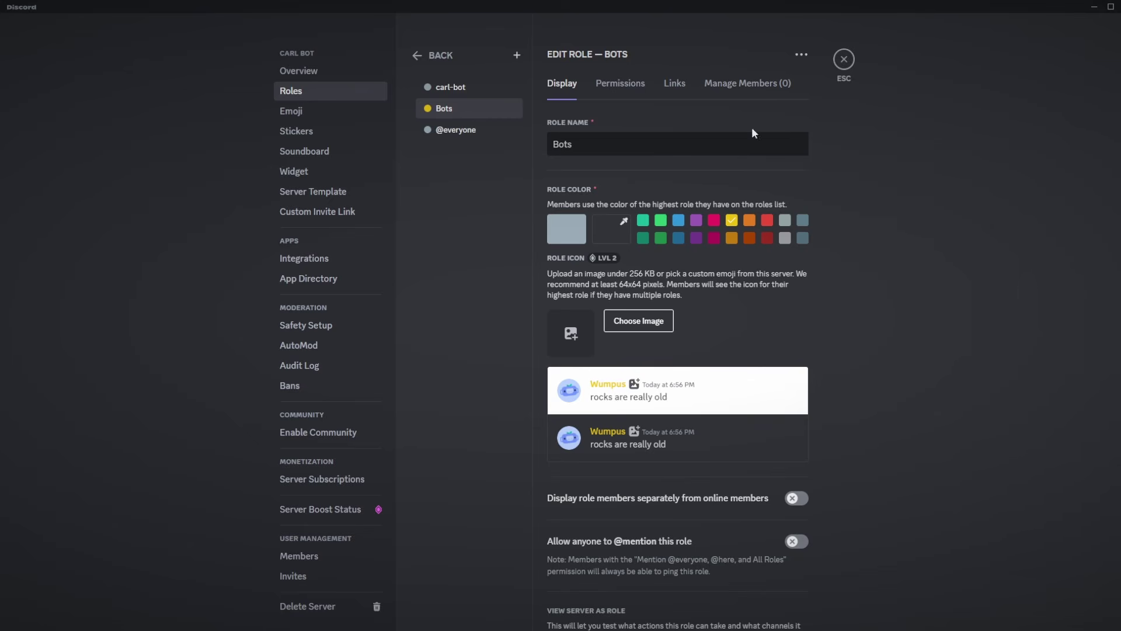
pyautogui.click(844, 59)
pyautogui.rightClick(1047, 102)
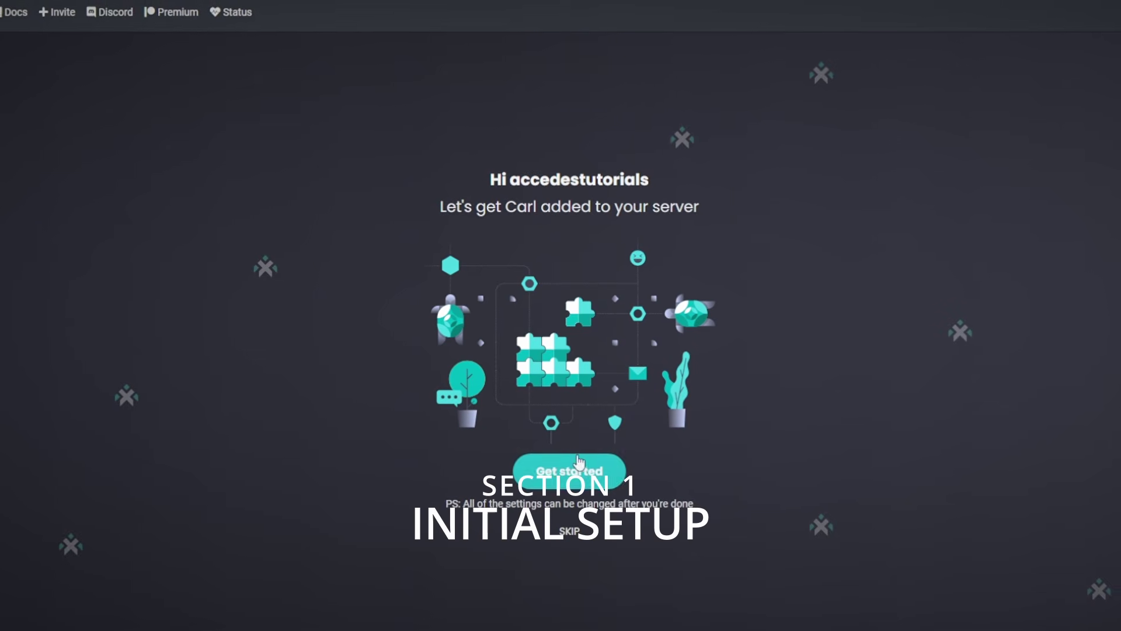
# Step: Start the Carl-bot setup on carl.gg, keep the default prefixes, and choose a custom welcome message
pyautogui.click(569, 470)
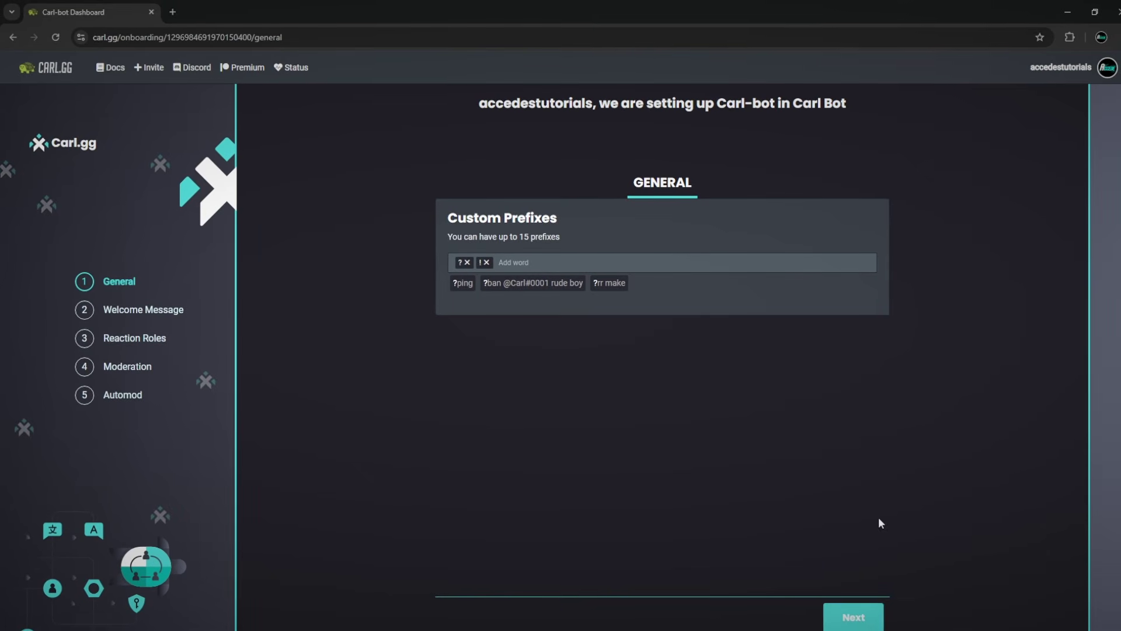
pyautogui.click(875, 617)
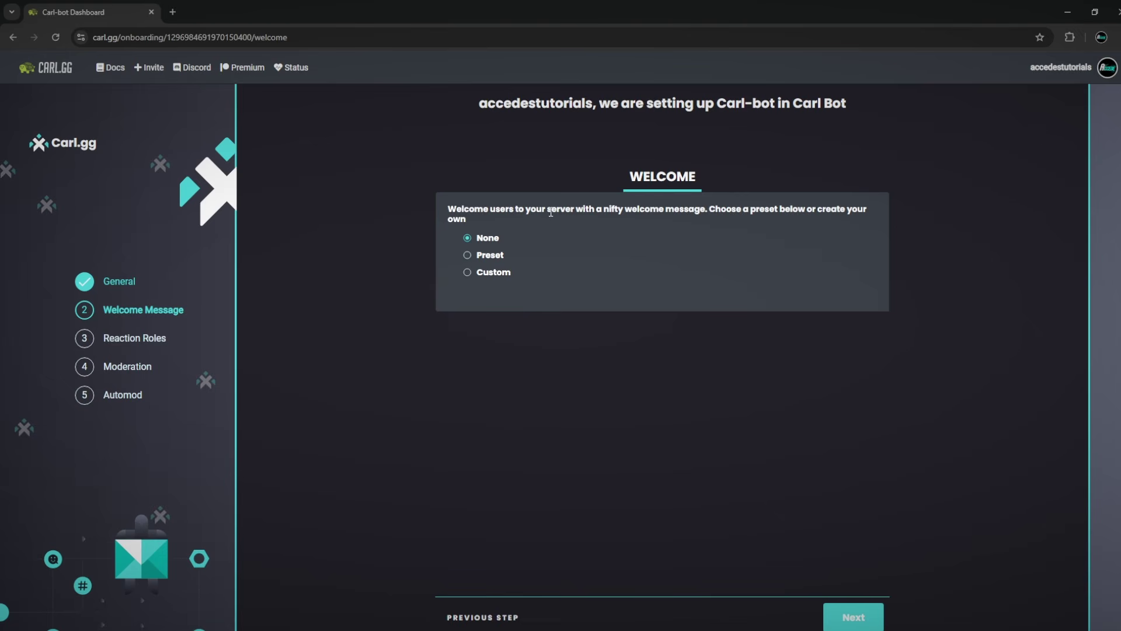
pyautogui.click(468, 273)
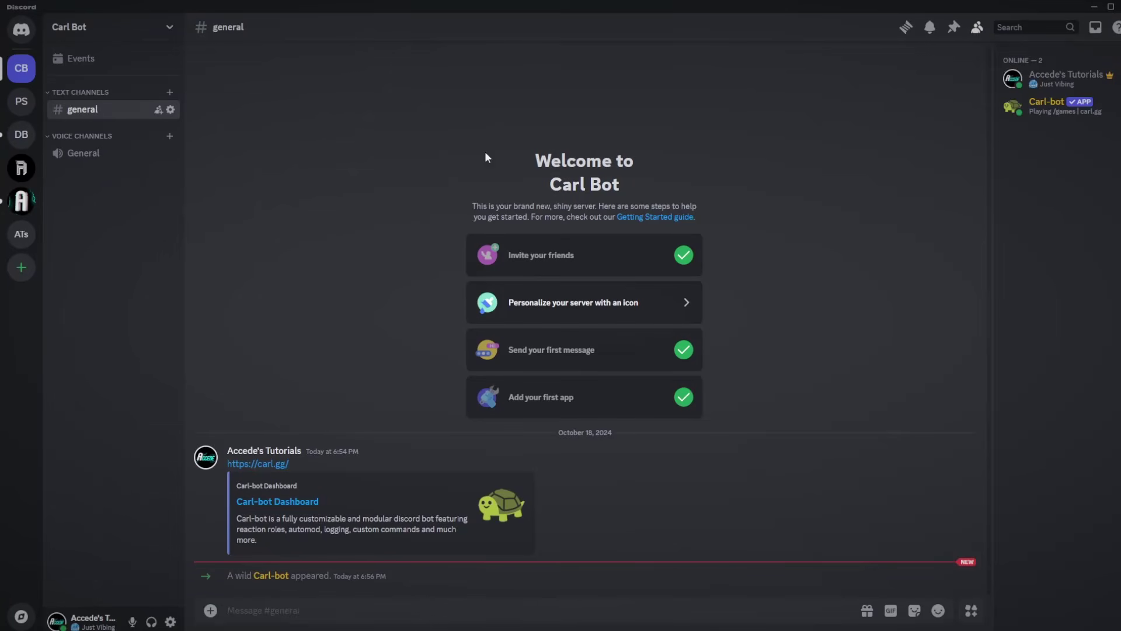
# Step: Switch to Discord and create a text channel named welcome in the Carl Bot server
pyautogui.rightClick(112, 188)
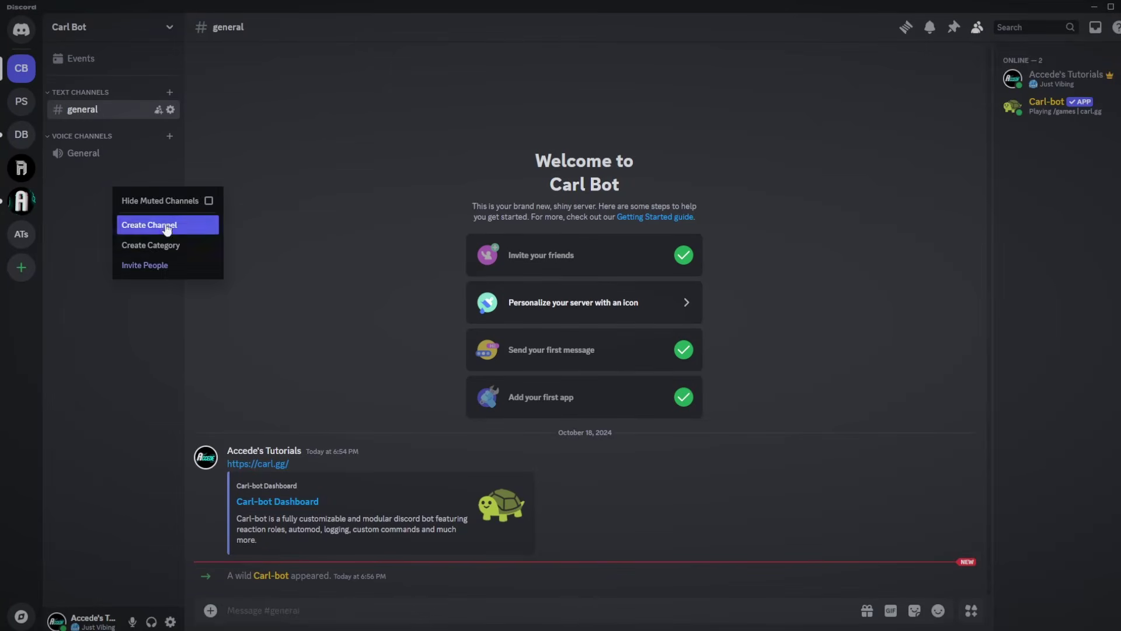
pyautogui.click(132, 225)
pyautogui.write('welcome')
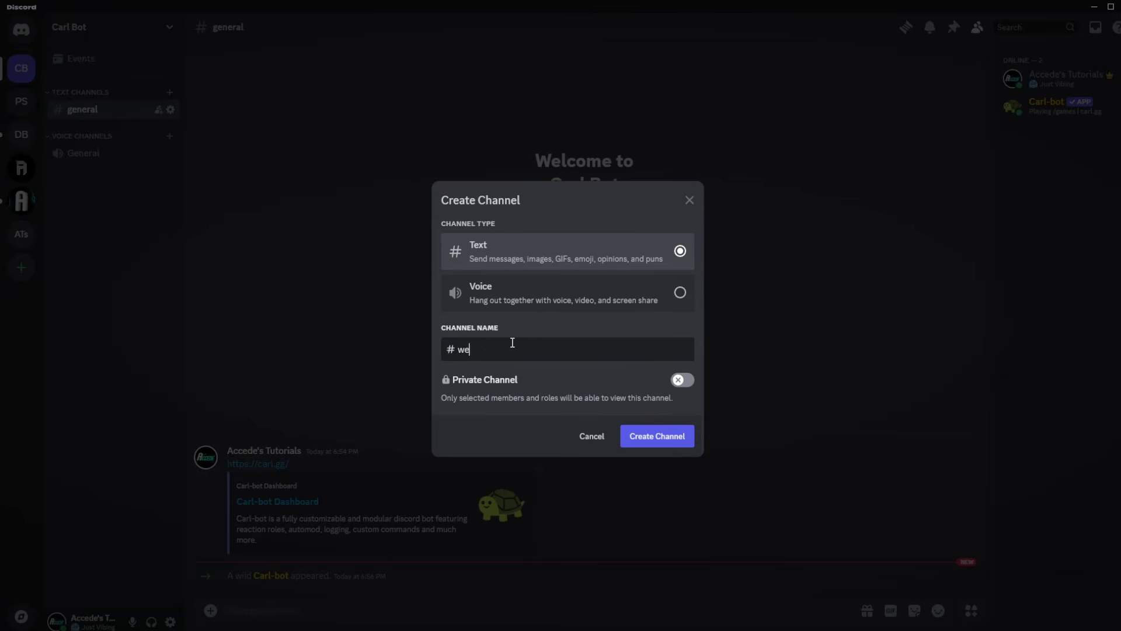
pyautogui.click(676, 448)
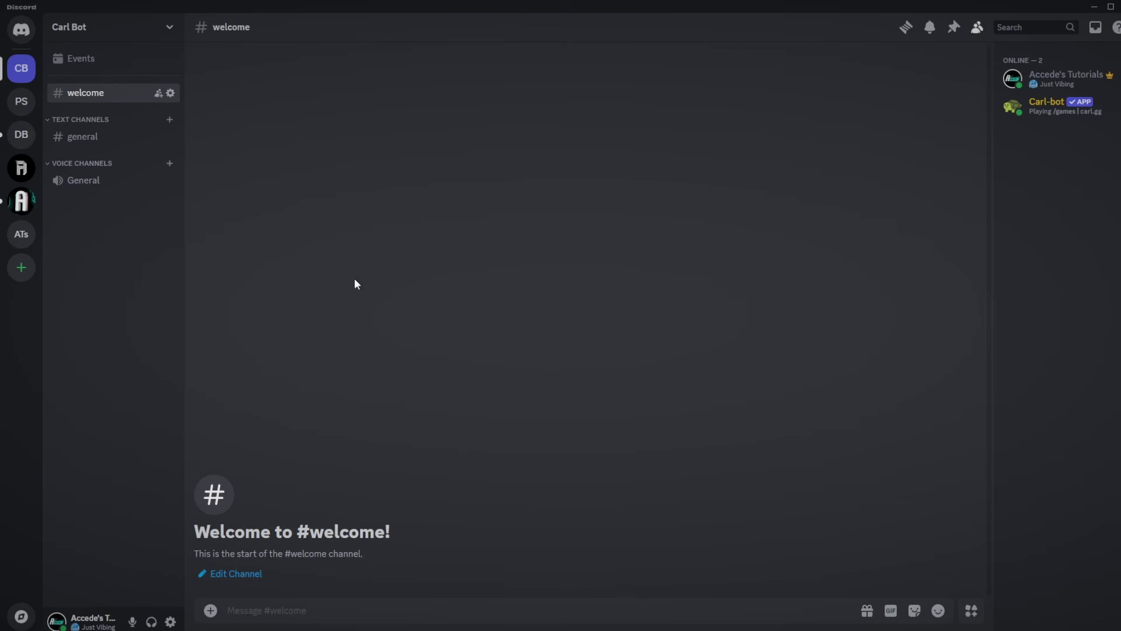
# Step: Return to carl.gg, reload the setup page, and set the custom welcome message's channel to welcome
pyautogui.hotkey('alt', 'Tab')
pyautogui.click(56, 37)
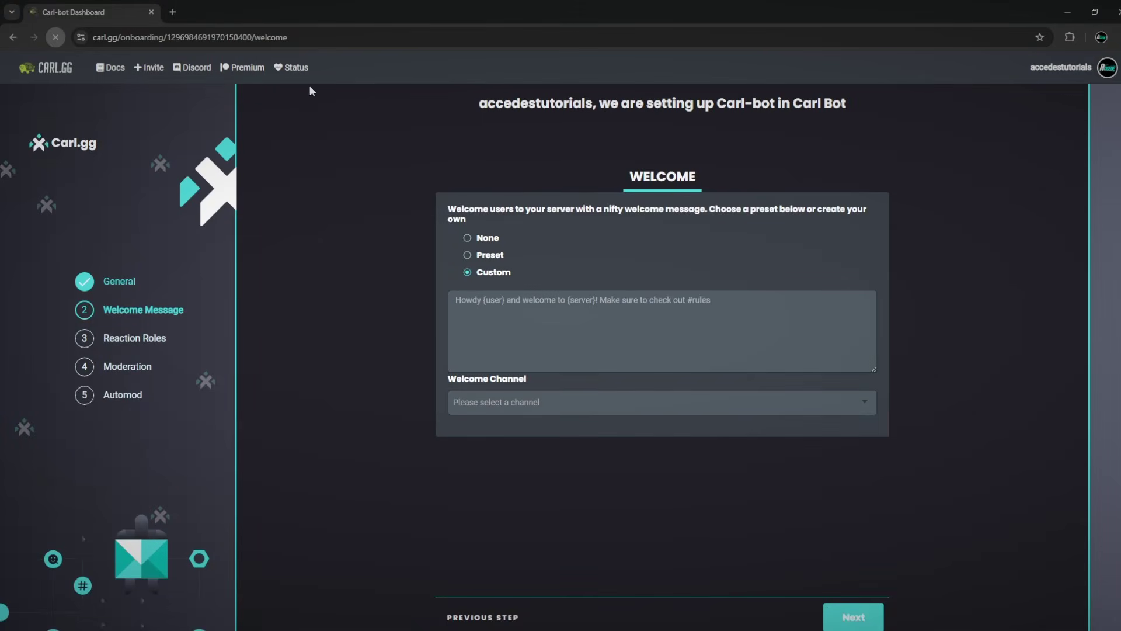
pyautogui.click(476, 273)
pyautogui.click(497, 404)
pyautogui.click(534, 476)
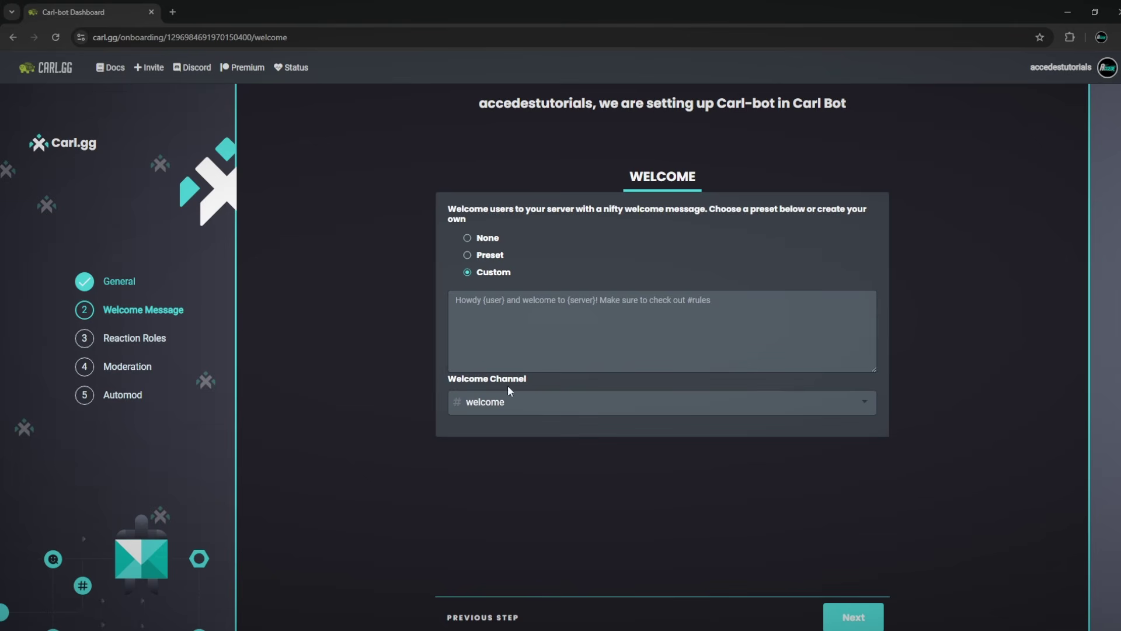
# Step: Write the custom welcome message "Welcome {user}! To the {server}!" and continue to the Reaction Roles stage
pyautogui.click(538, 330)
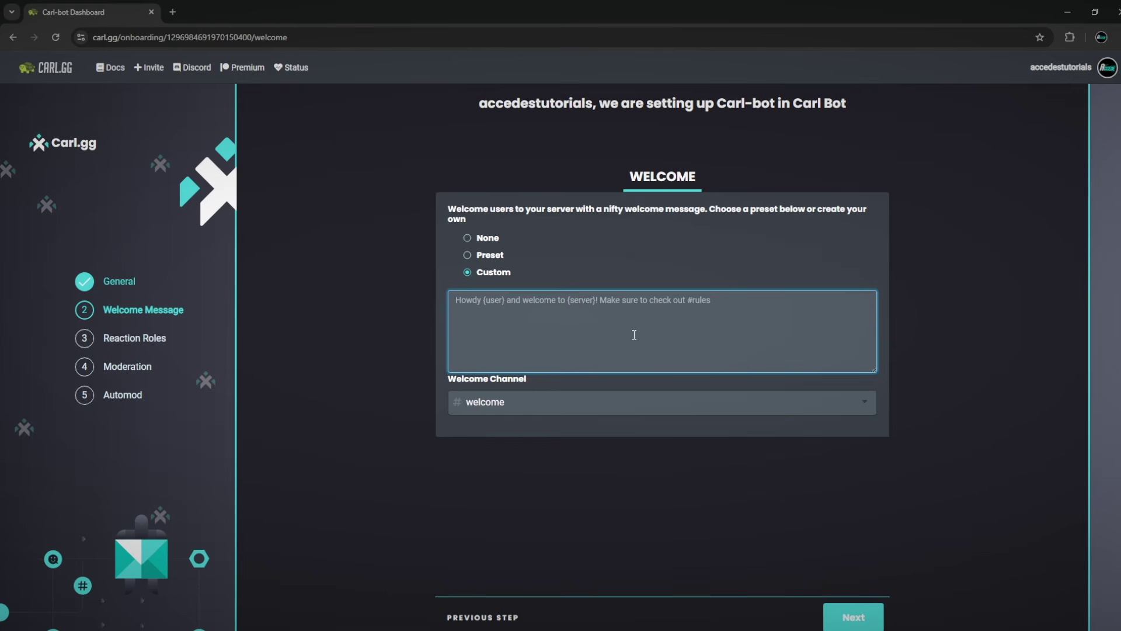
pyautogui.write('Welcome {us')
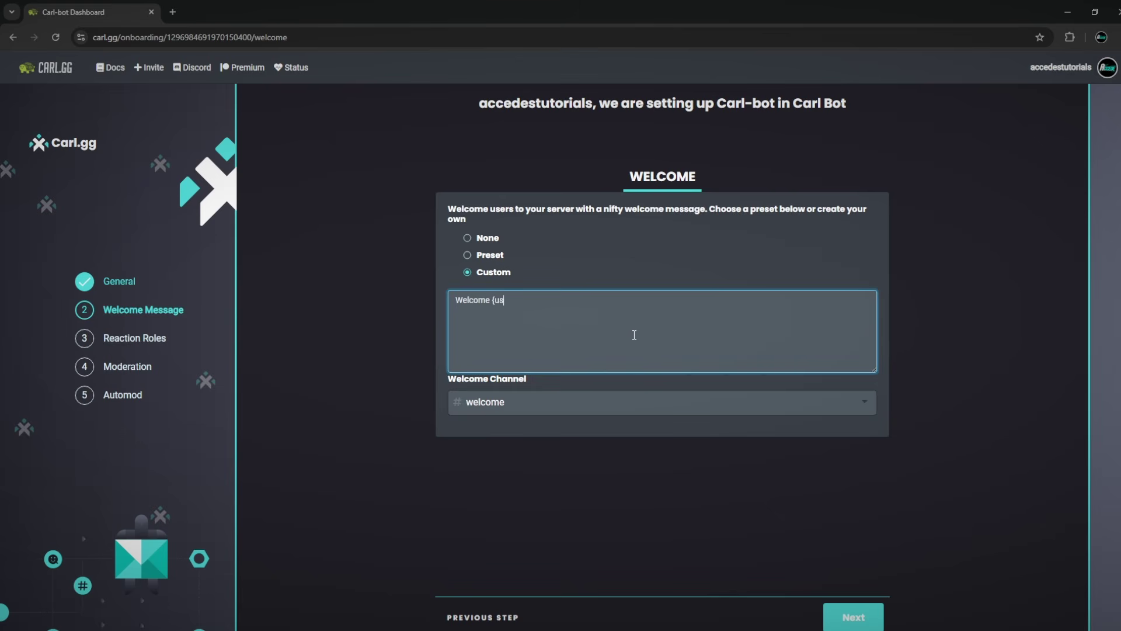
pyautogui.write('er}! To the {server}!')
pyautogui.click(938, 330)
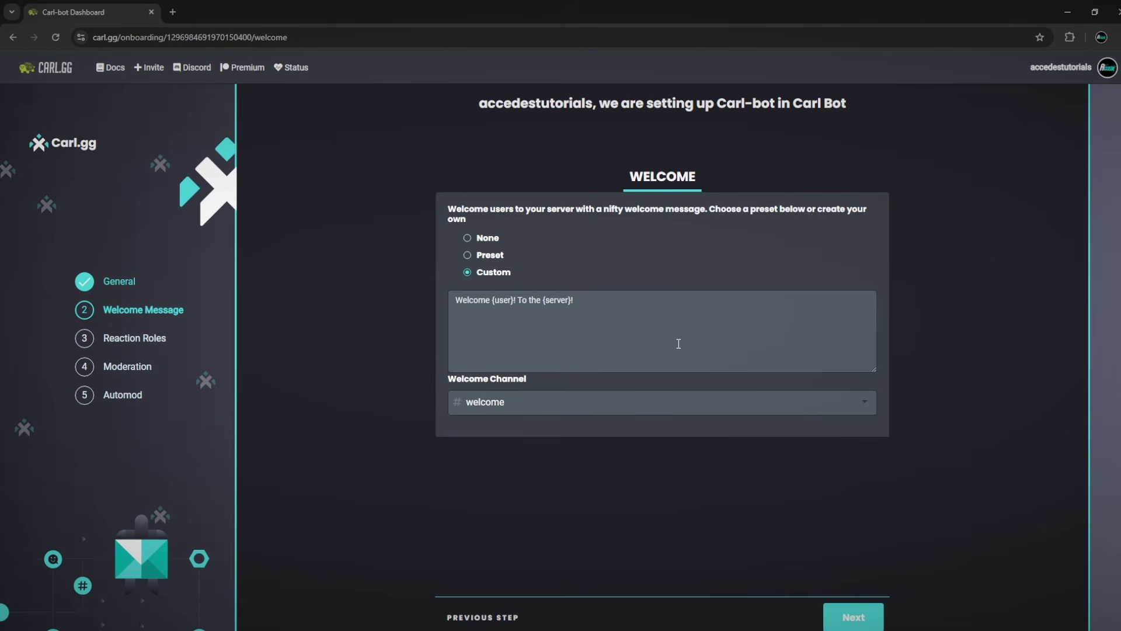
pyautogui.click(852, 618)
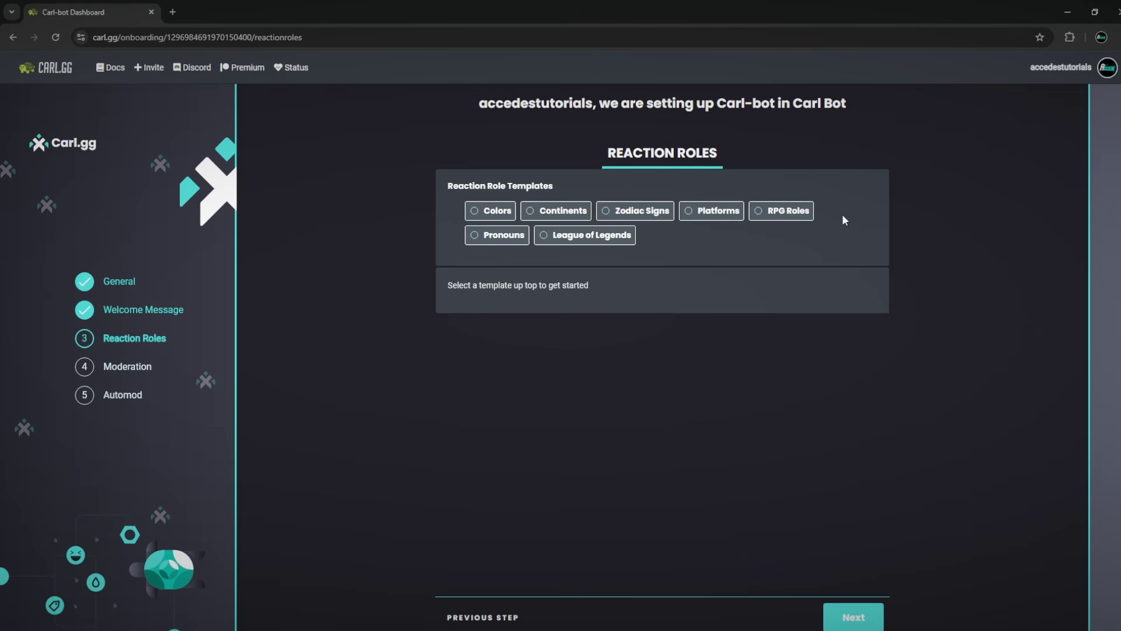
# Step: Choose the Platforms reaction role template and change its message title to "What platform do you use?"
pyautogui.click(717, 212)
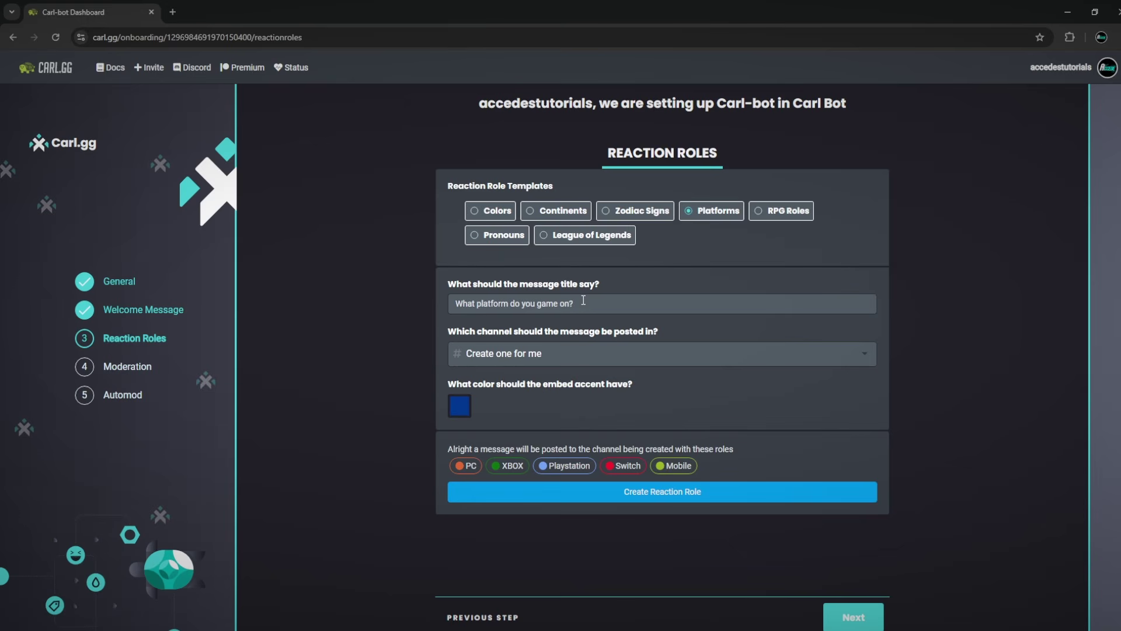
pyautogui.moveTo(620, 303); pyautogui.dragTo(434, 312)
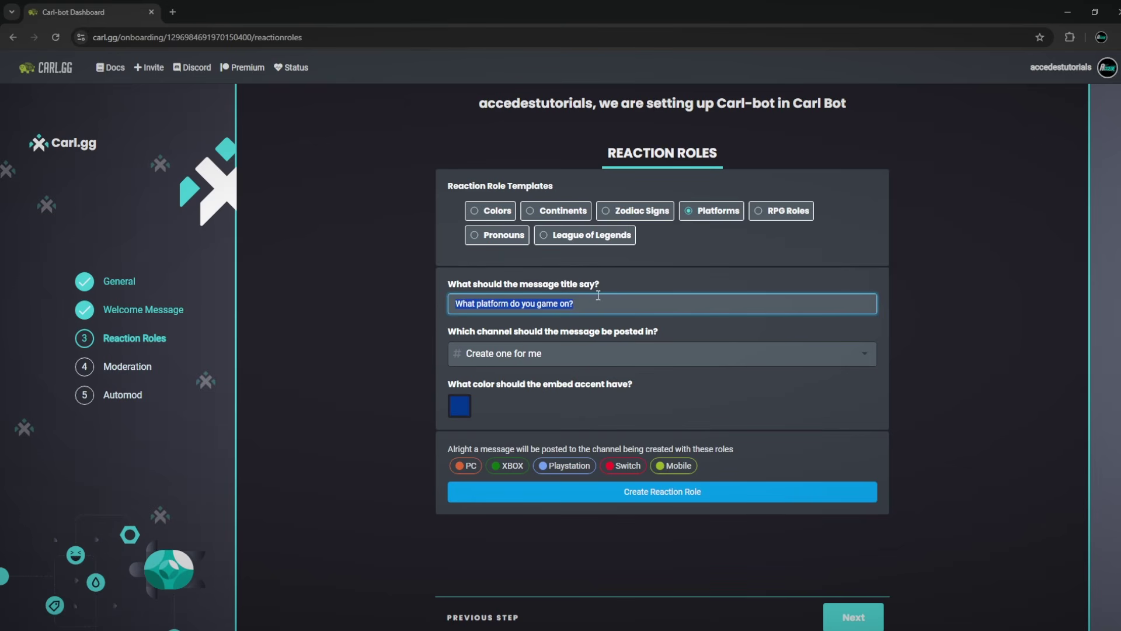
pyautogui.click(582, 303)
pyautogui.moveTo(448, 307); pyautogui.dragTo(613, 303)
pyautogui.click(612, 304)
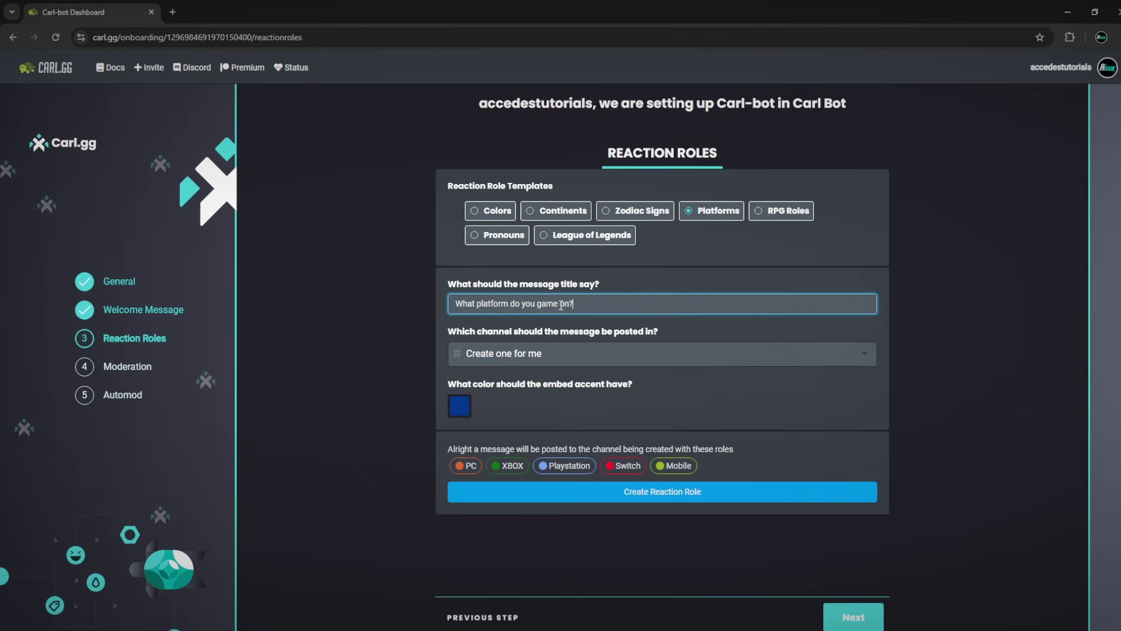
pyautogui.moveTo(587, 306); pyautogui.dragTo(511, 305)
pyautogui.press('BackSpace')
pyautogui.write('do you use?')
pyautogui.click(369, 349)
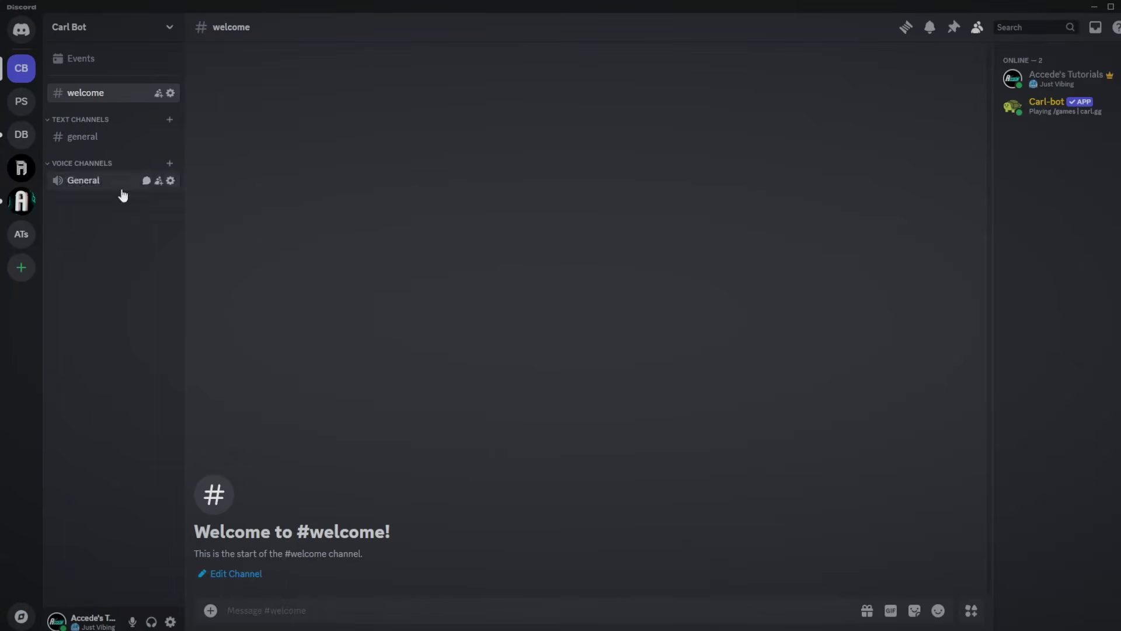
# Step: Switch to Discord and create a text channel named self-roles in the Carl Bot server
pyautogui.rightClick(122, 194)
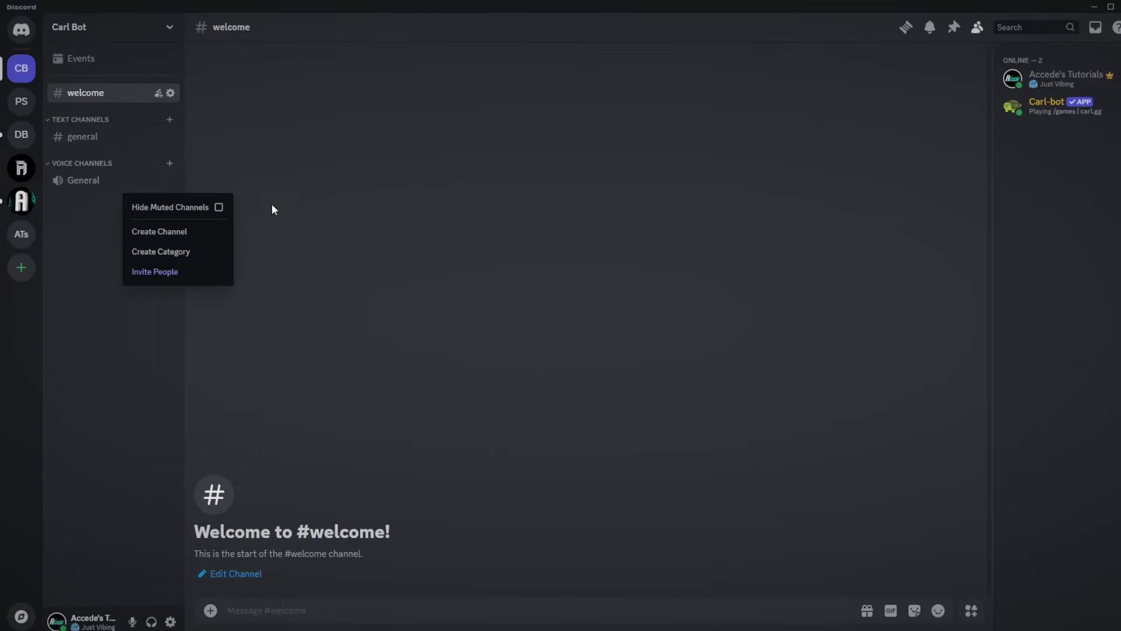
pyautogui.click(192, 231)
pyautogui.write('self-roles')
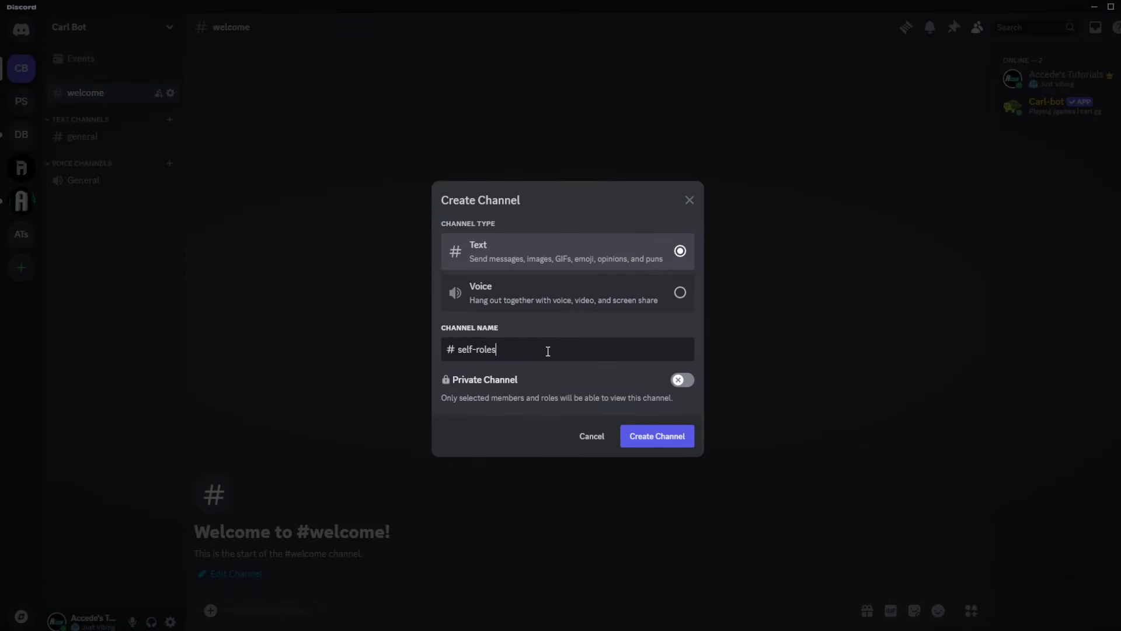
pyautogui.click(643, 442)
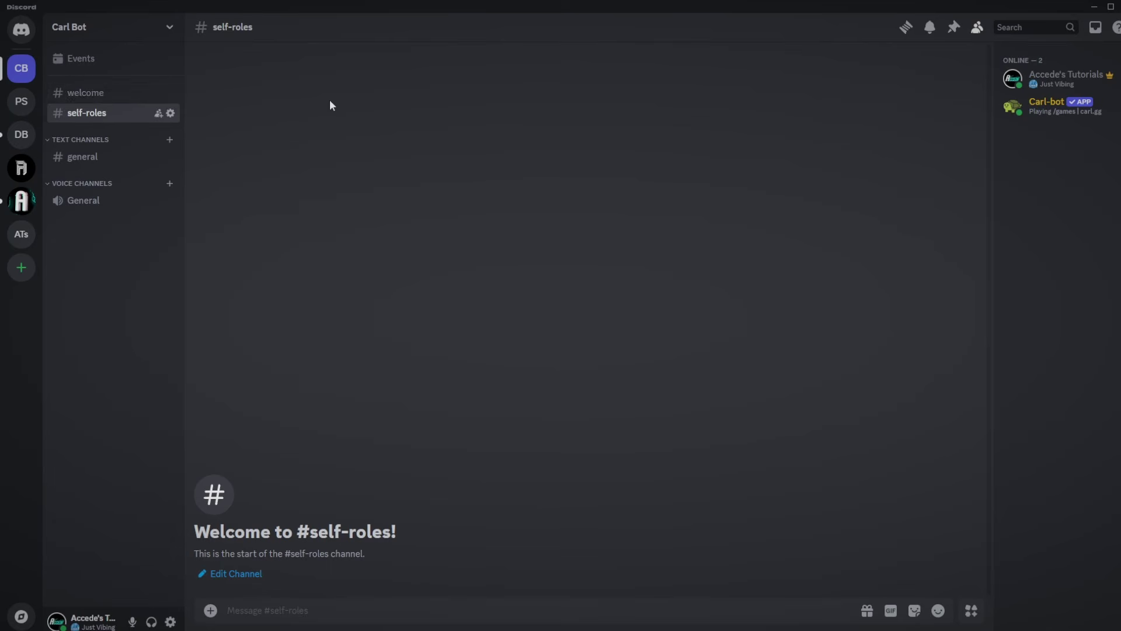
pyautogui.rightClick(95, 113)
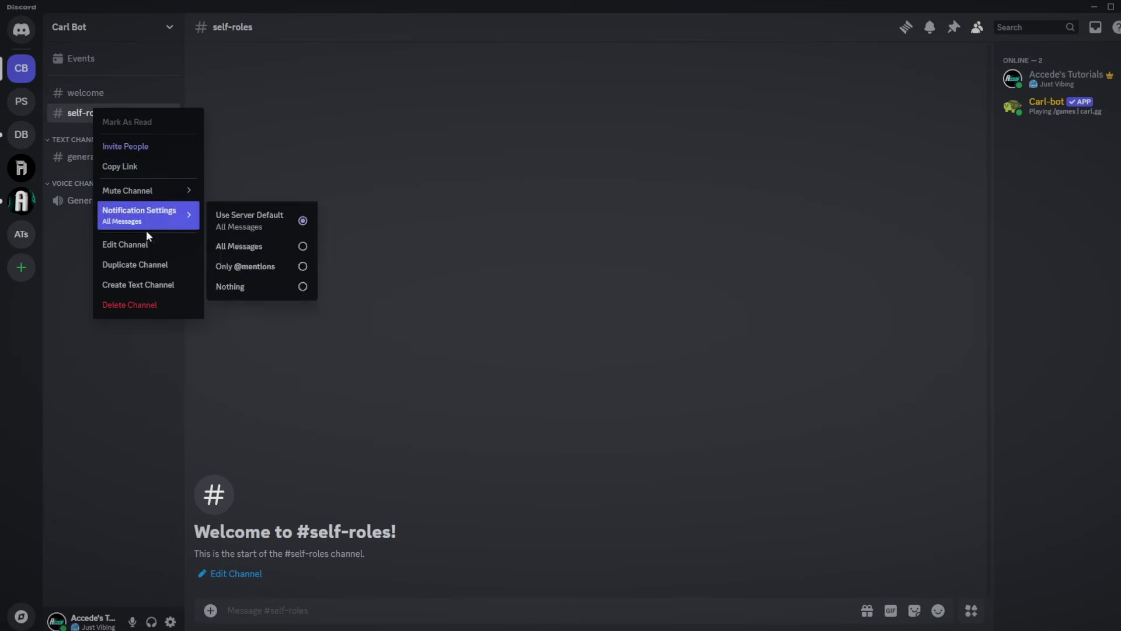
pyautogui.click(158, 245)
pyautogui.click(353, 93)
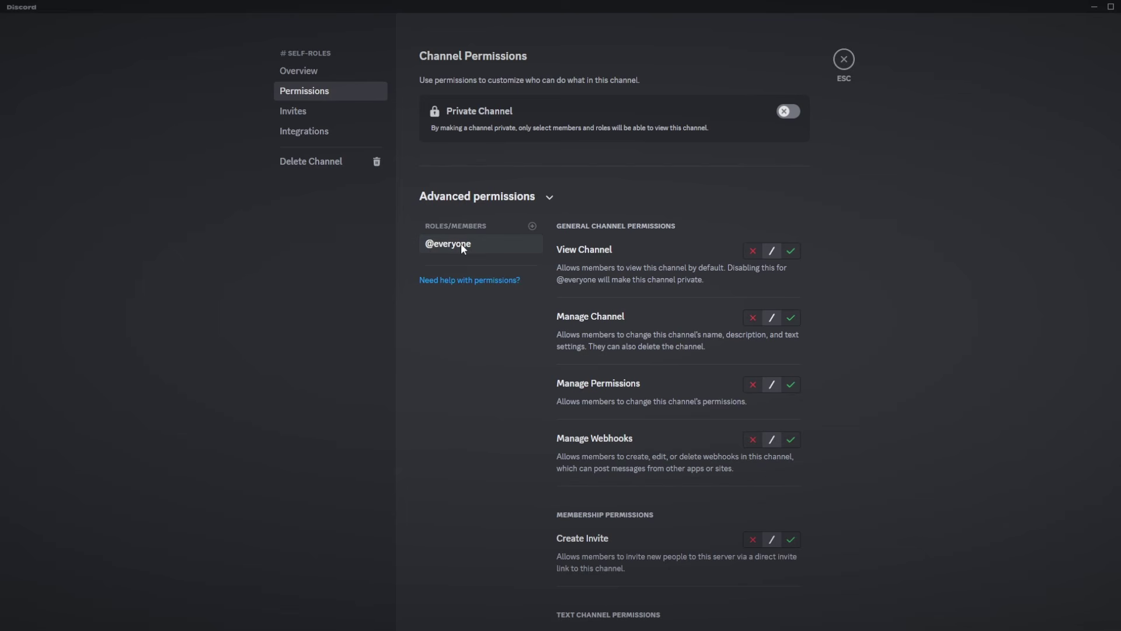
pyautogui.click(795, 250)
pyautogui.scroll(-5, 901, 328)
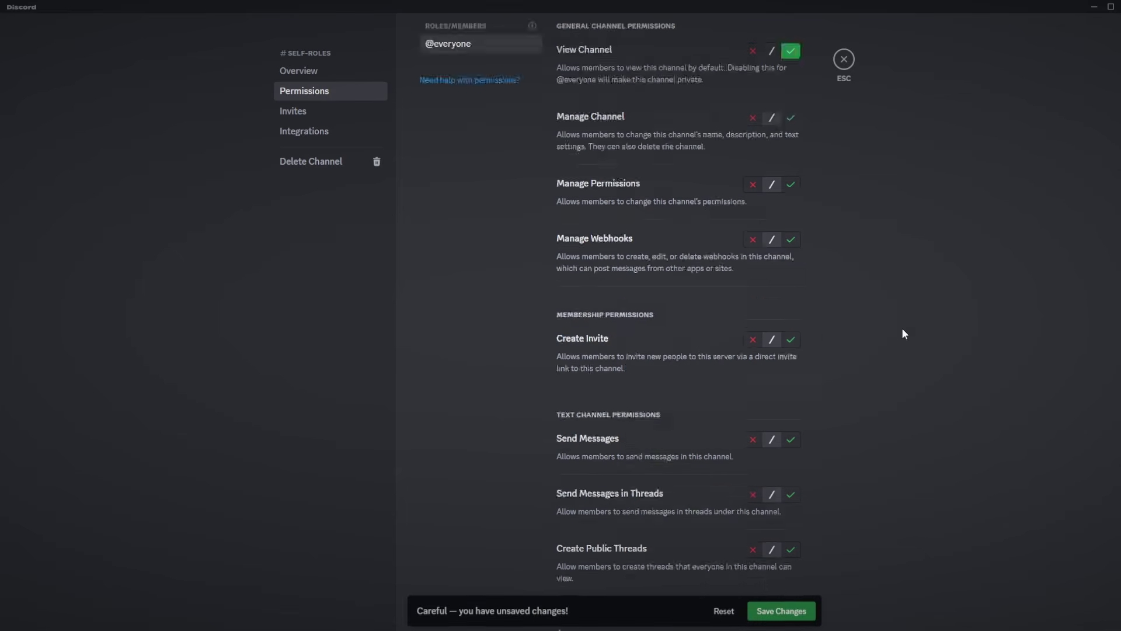
pyautogui.scroll(-8, 840, 363)
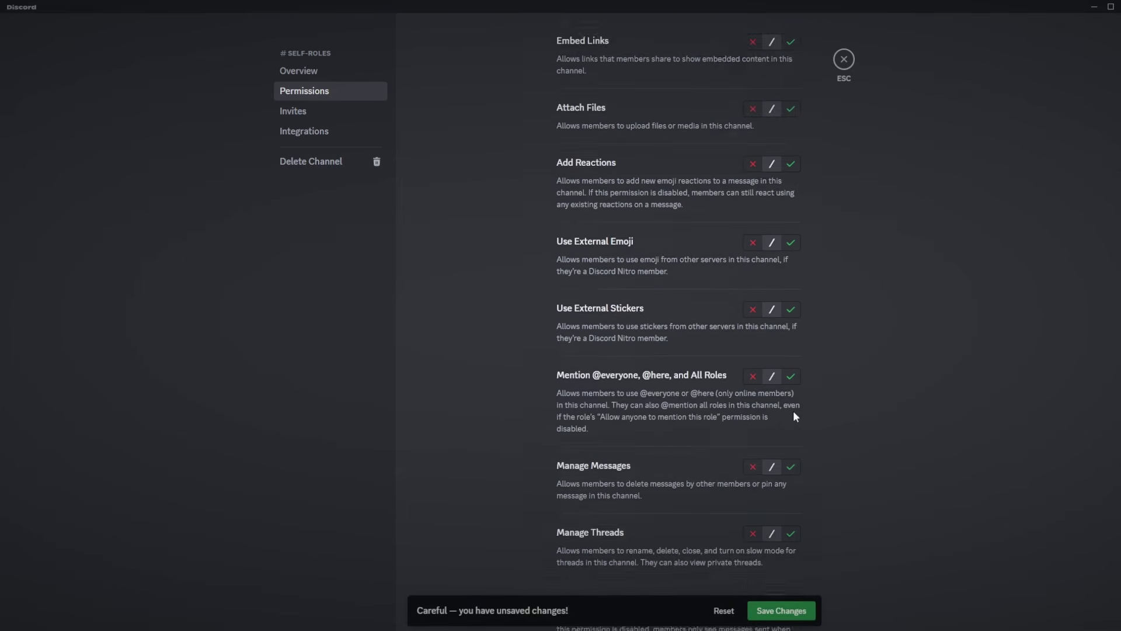
pyautogui.scroll(4, 812, 533)
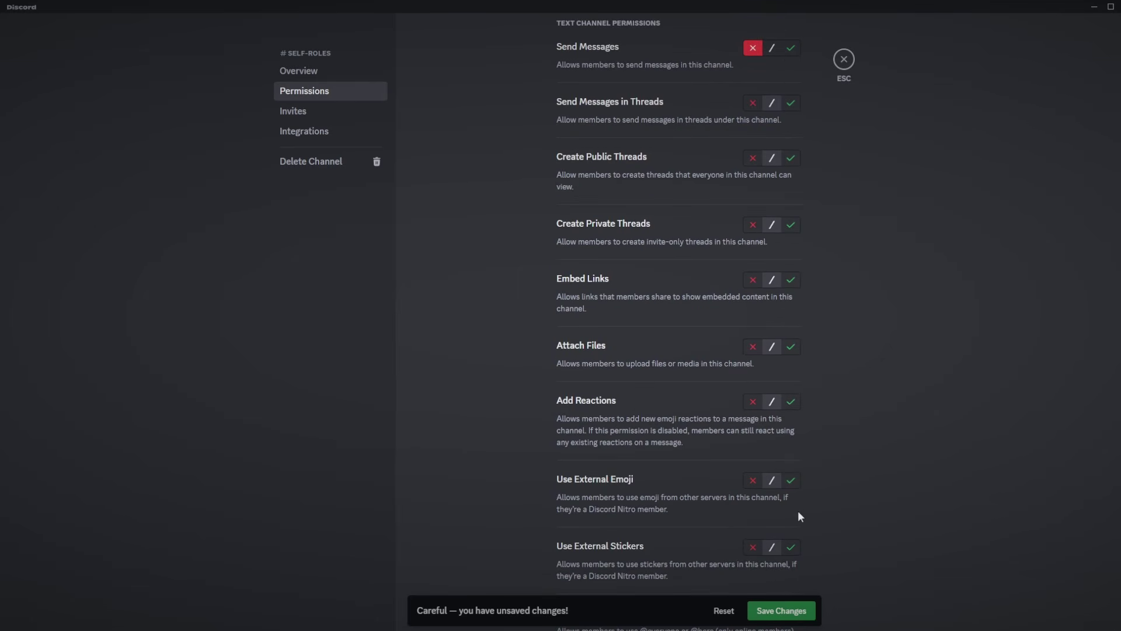
pyautogui.click(753, 402)
pyautogui.click(782, 610)
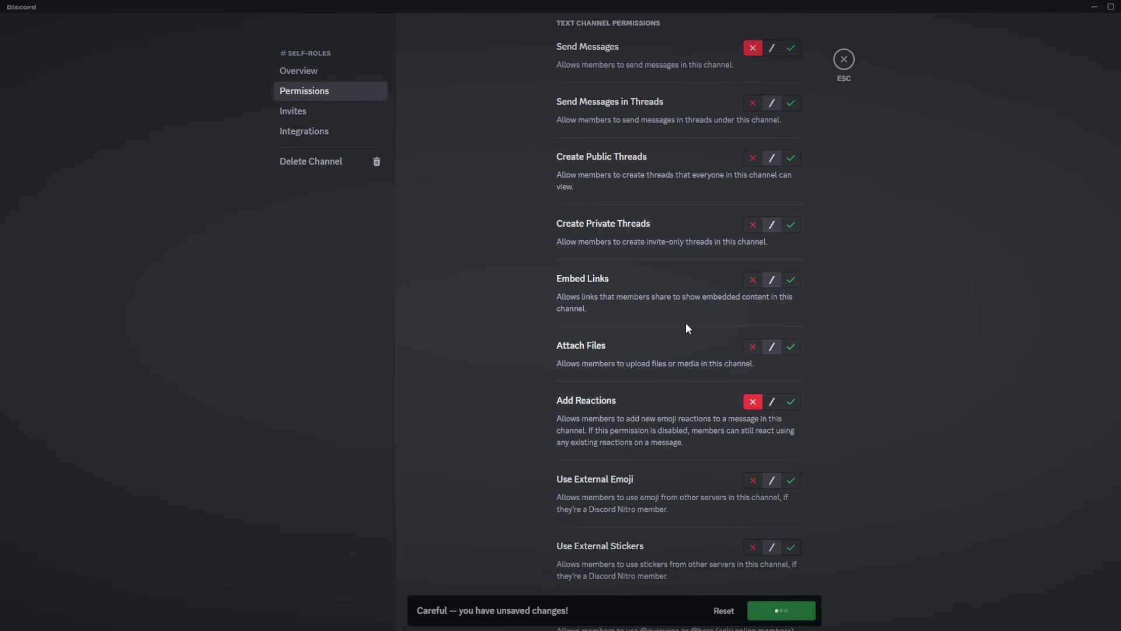
pyautogui.scroll(9, 867, 251)
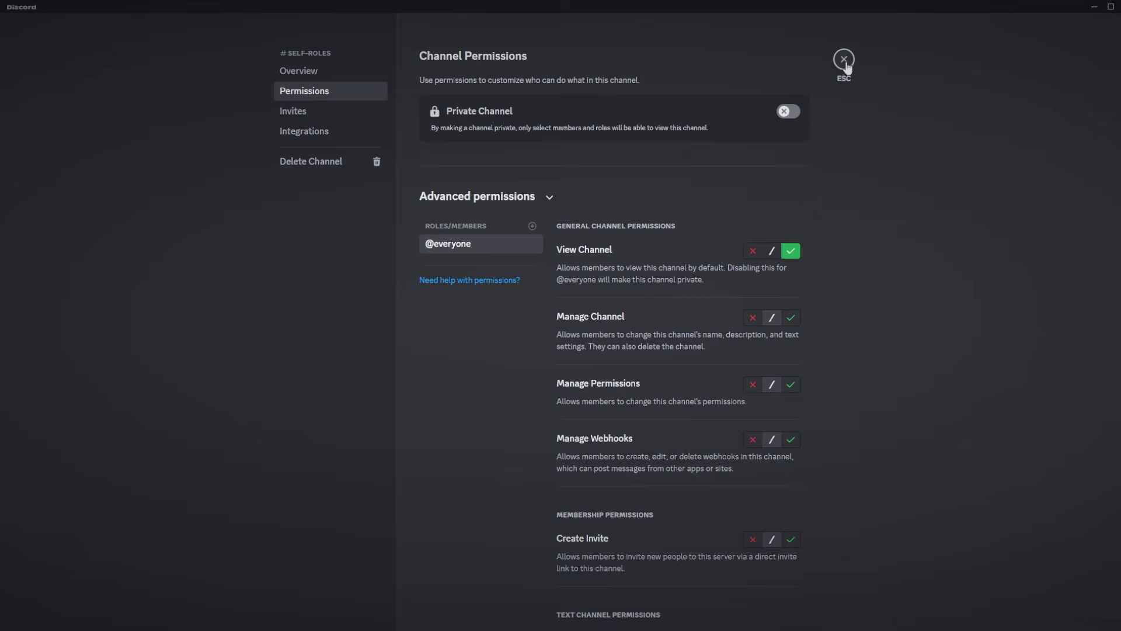
pyautogui.click(844, 59)
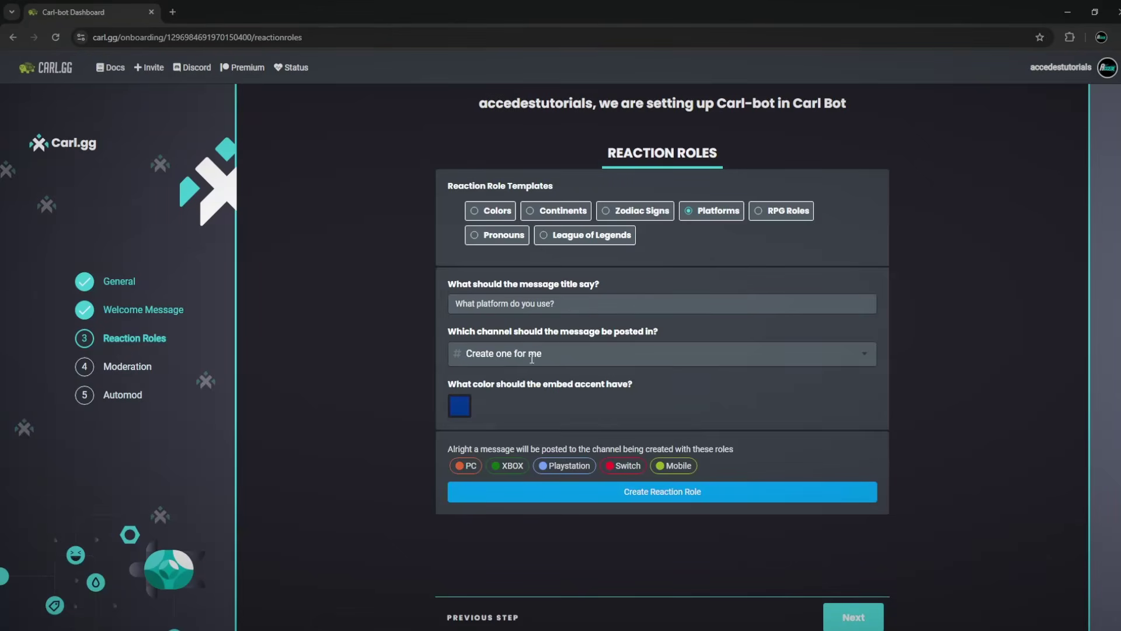
# Step: Set the reaction role message to post in the self-roles channel and change its embed accent color to bright green
pyautogui.click(531, 358)
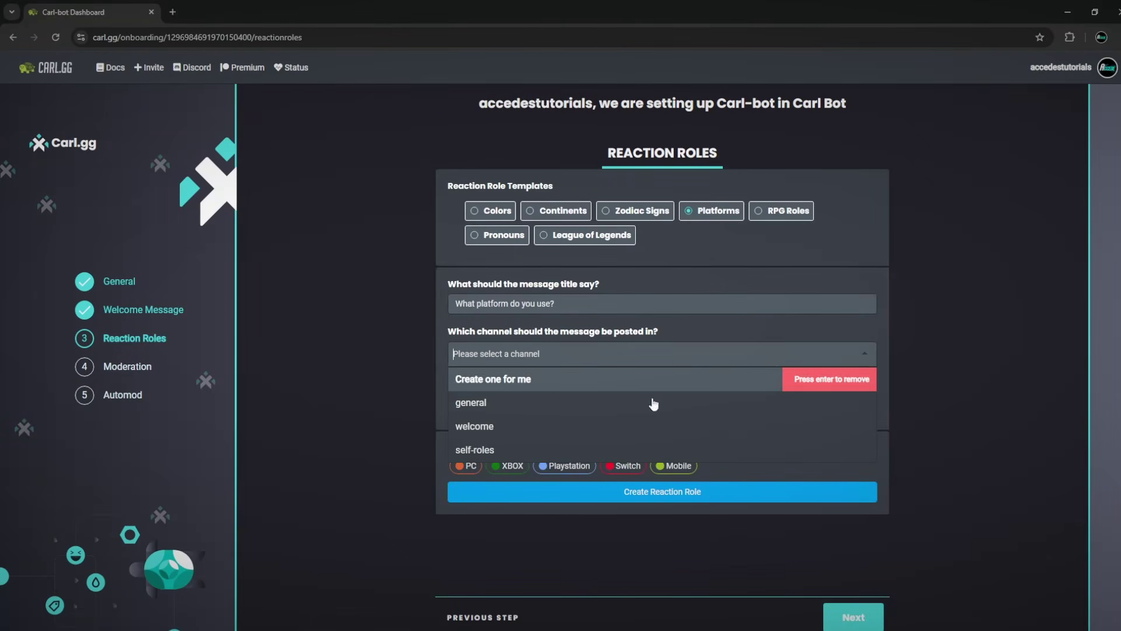
pyautogui.click(525, 445)
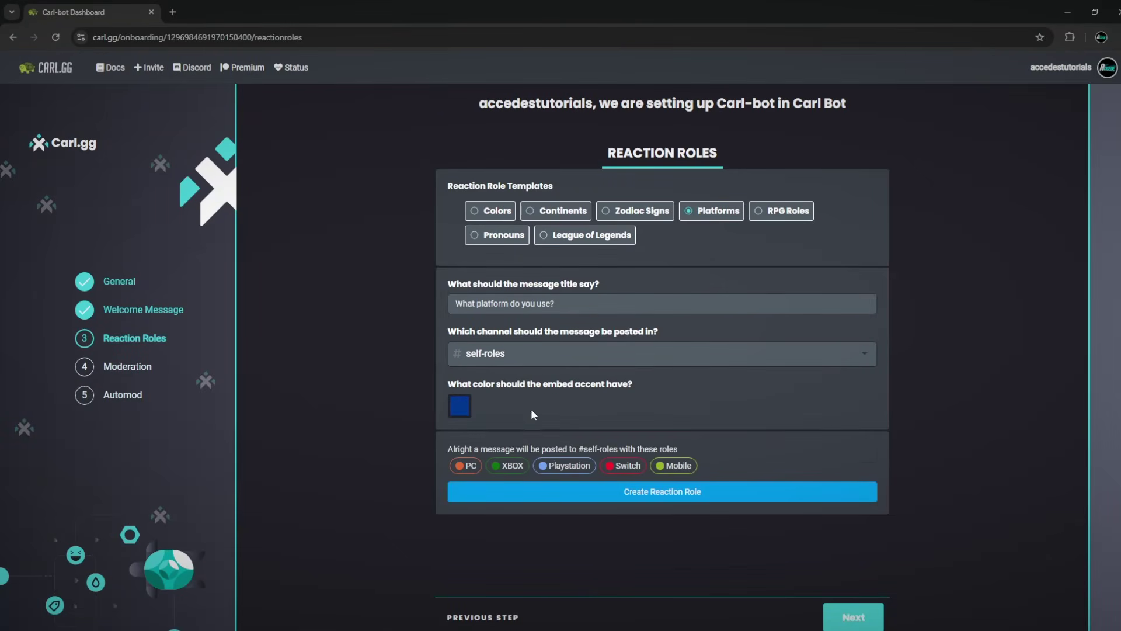
pyautogui.moveTo(517, 386); pyautogui.dragTo(589, 389)
pyautogui.click(459, 405)
pyautogui.click(556, 471)
pyautogui.click(467, 412)
pyautogui.click(460, 407)
pyautogui.click(505, 496)
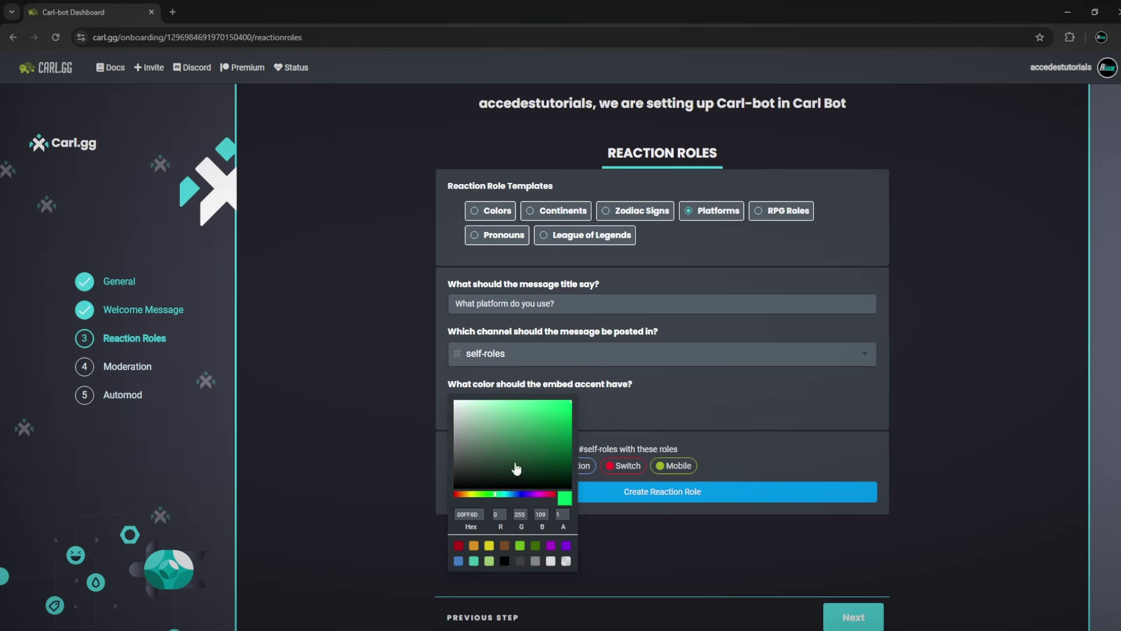
pyautogui.click(561, 422)
pyautogui.click(618, 411)
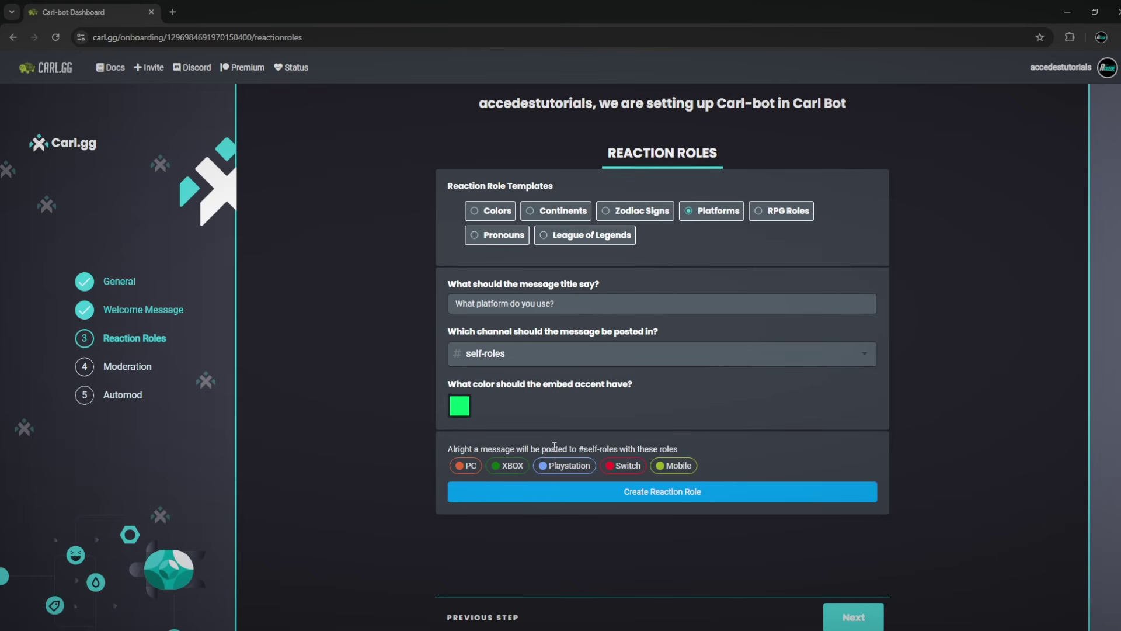
# Step: Create the reaction role message with the PC, XBOX, Playstation, Switch and Mobile roles
pyautogui.moveTo(618, 448); pyautogui.dragTo(672, 447)
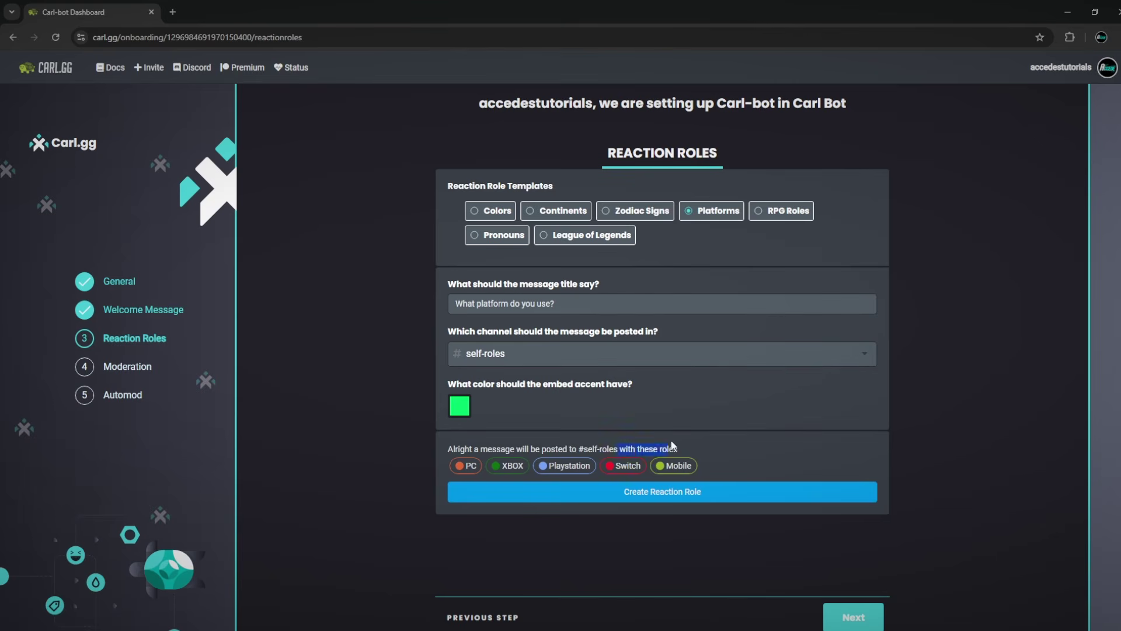
pyautogui.click(650, 450)
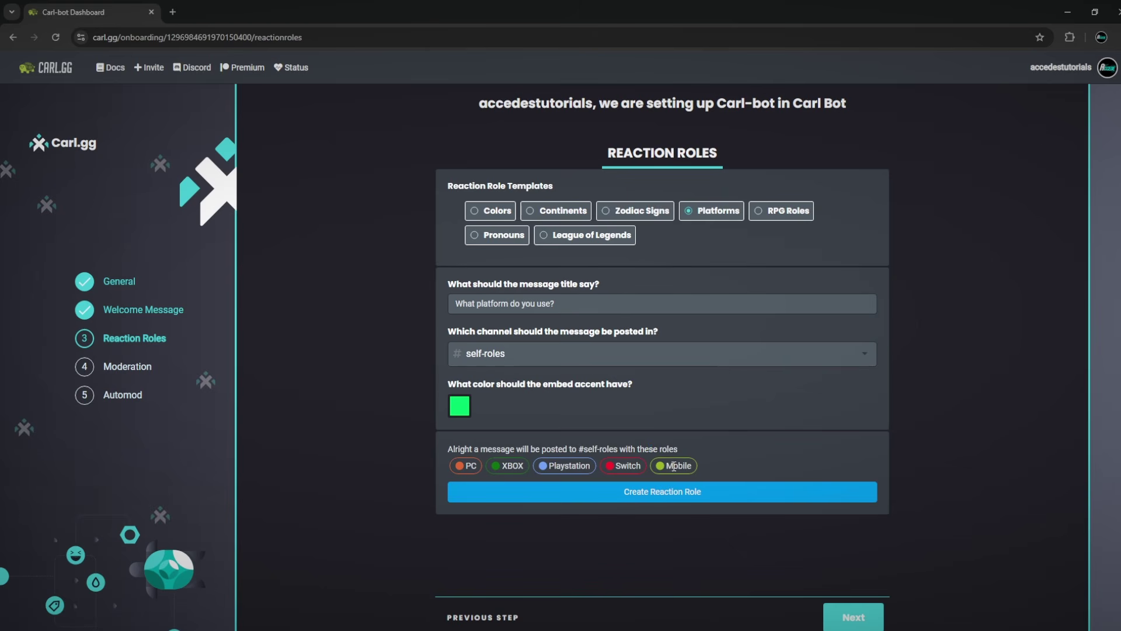
pyautogui.click(757, 494)
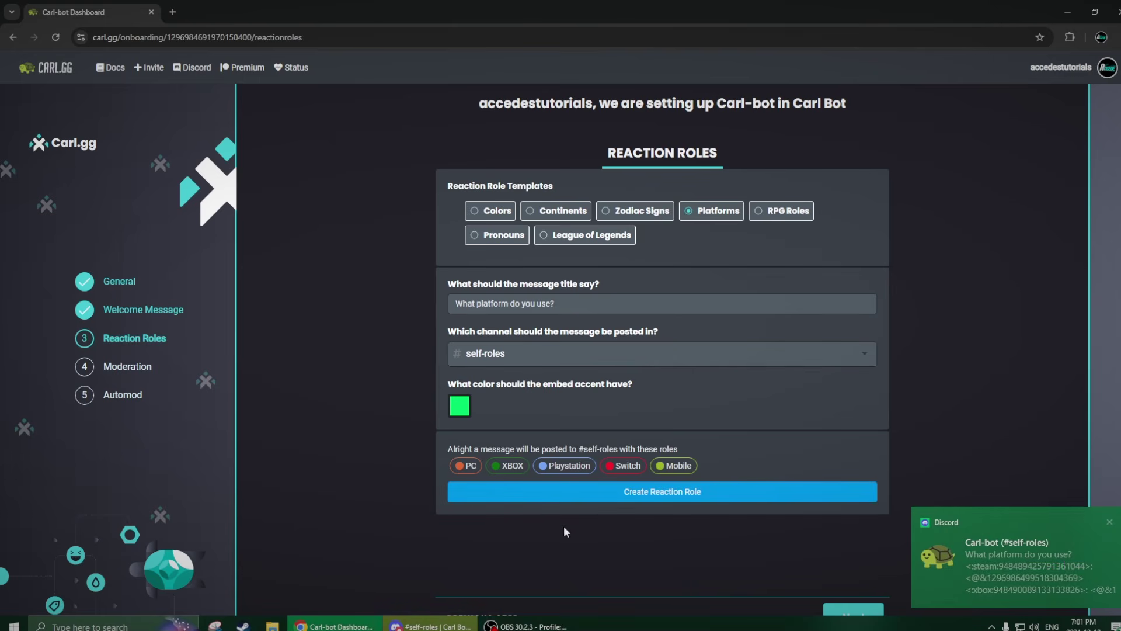
# Step: Switch to Discord, react for the PC role on the Carl-bot message, and check the assigned role on the account's profile
pyautogui.click(448, 626)
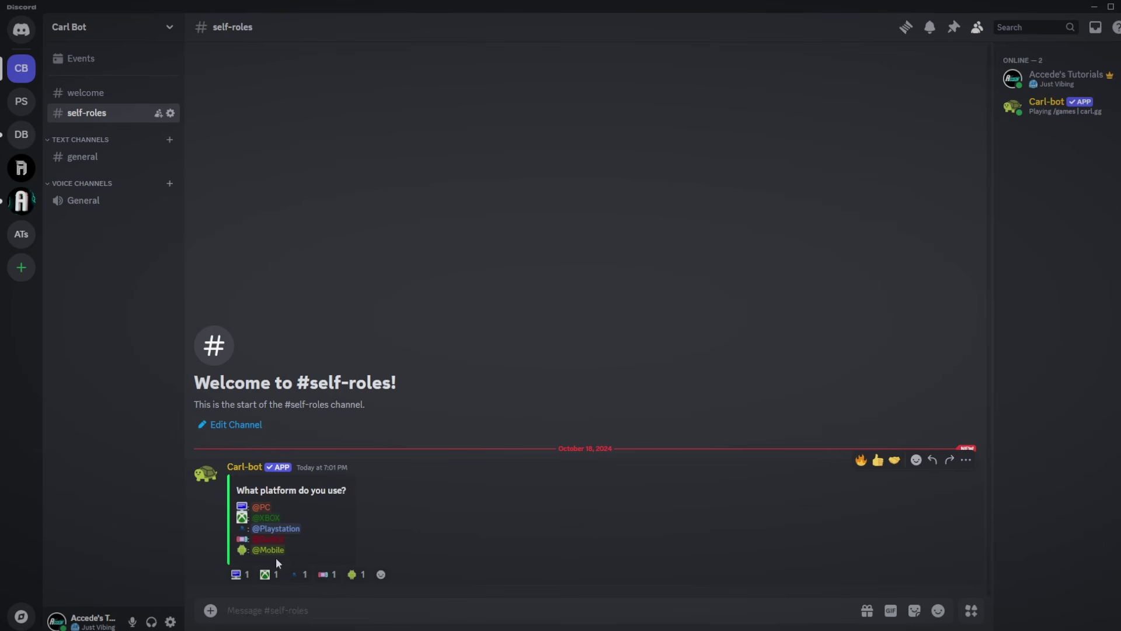
pyautogui.click(239, 573)
pyautogui.click(1051, 77)
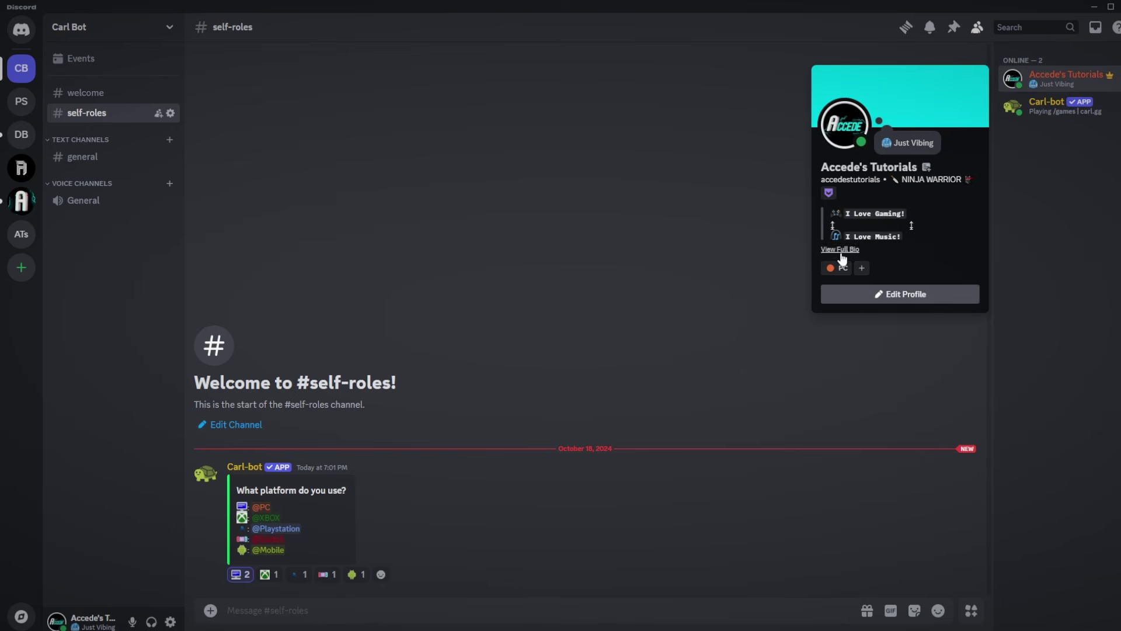
pyautogui.click(786, 273)
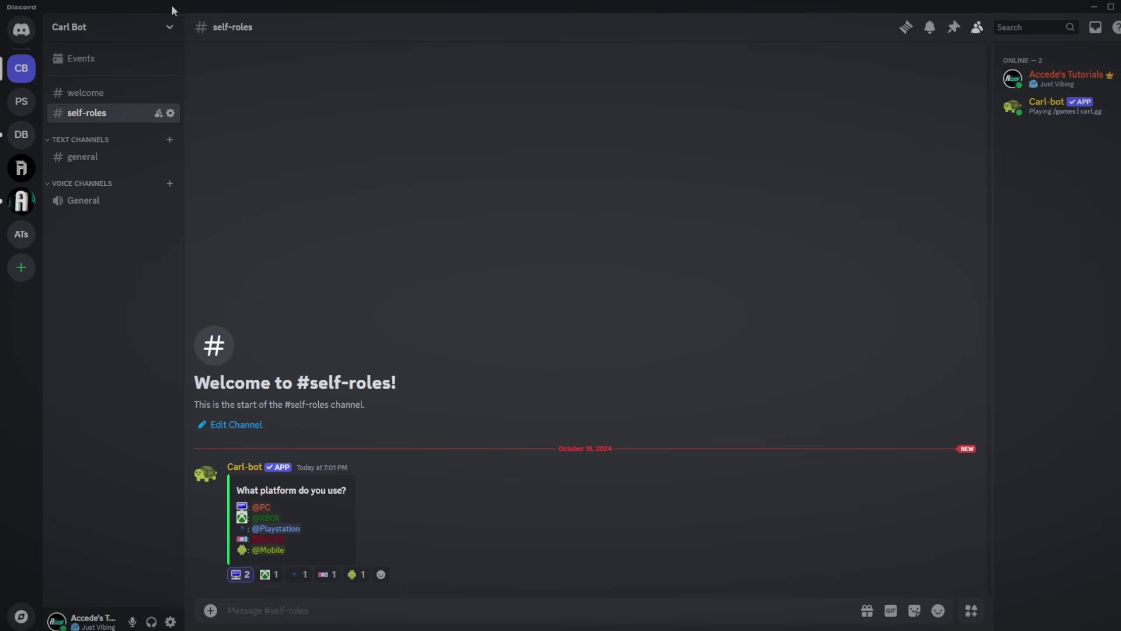
# Step: Reorder the platform roles in the server settings to XBOX, Switch, Mobile, PC, Playstation and save the changes
pyautogui.click(135, 27)
pyautogui.click(135, 111)
pyautogui.click(298, 91)
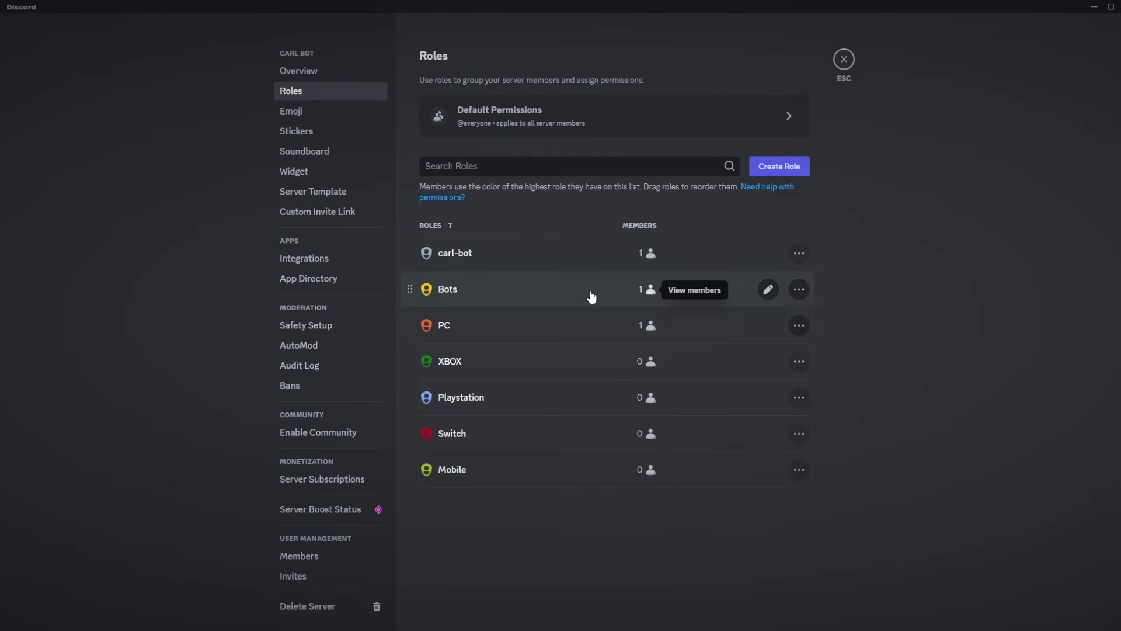
pyautogui.click(503, 326)
pyautogui.moveTo(467, 215); pyautogui.dragTo(467, 126)
pyautogui.moveTo(462, 172); pyautogui.dragTo(460, 130)
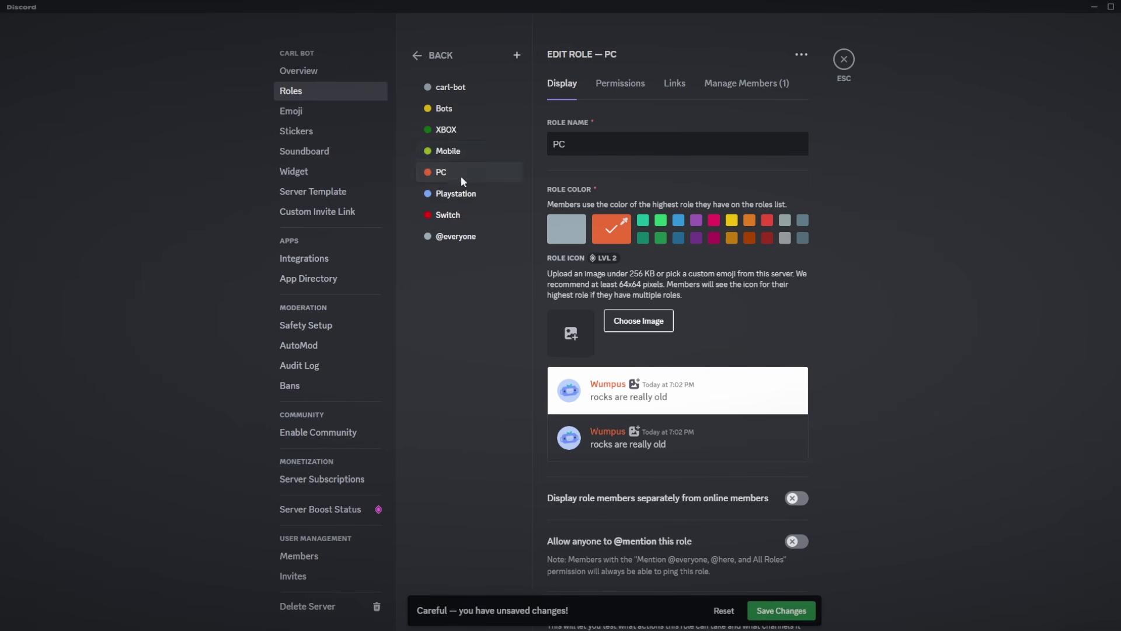
pyautogui.moveTo(461, 214); pyautogui.dragTo(459, 151)
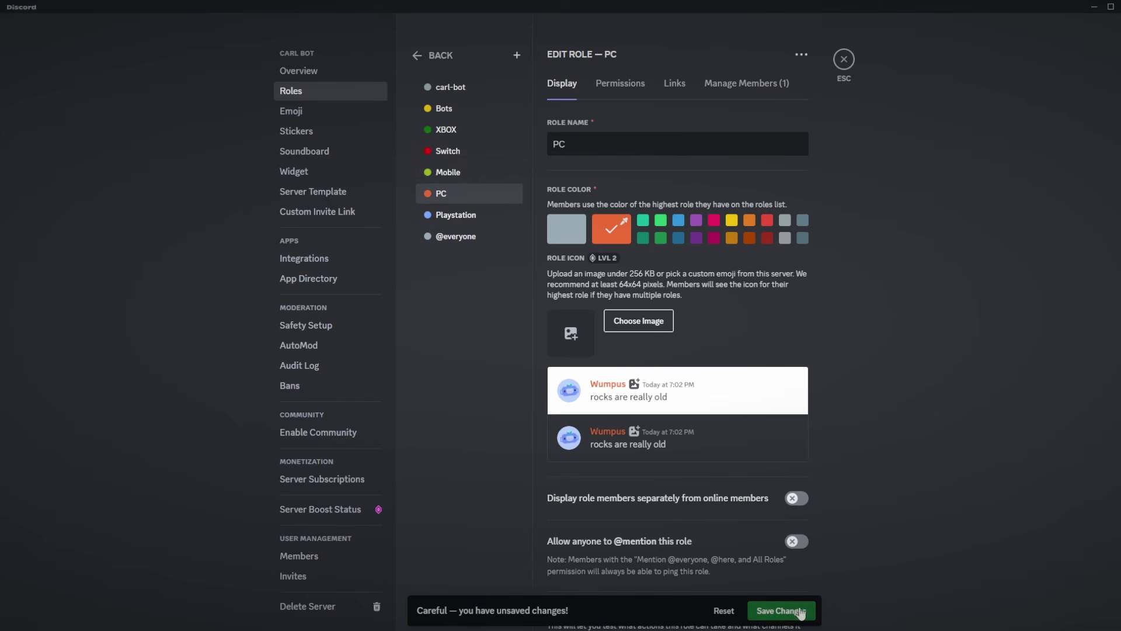
pyautogui.click(781, 610)
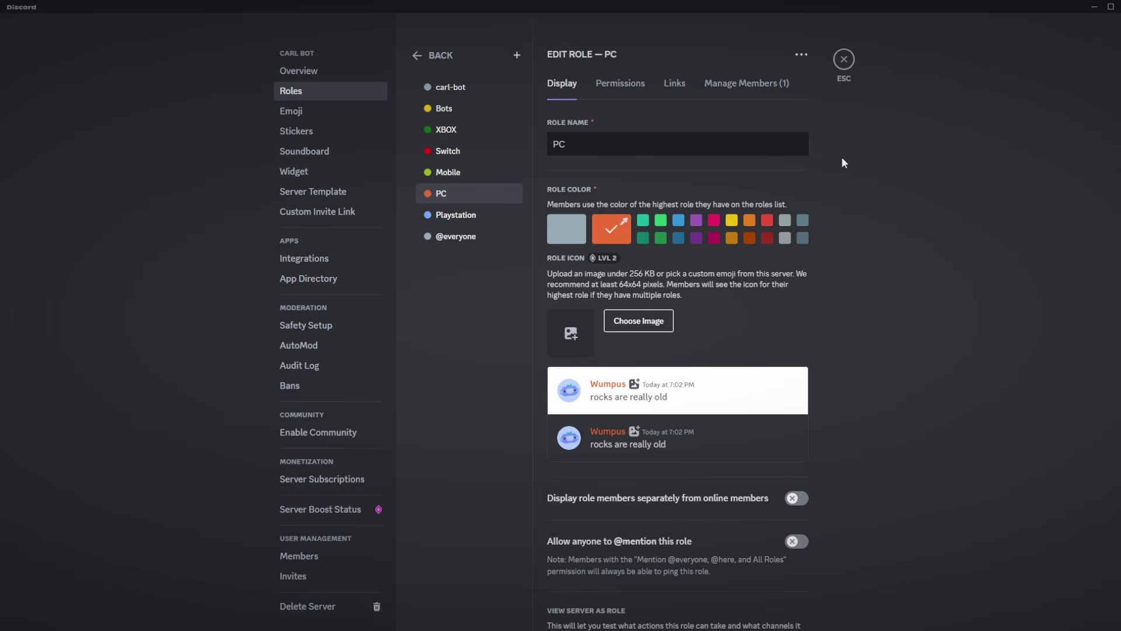
pyautogui.click(845, 64)
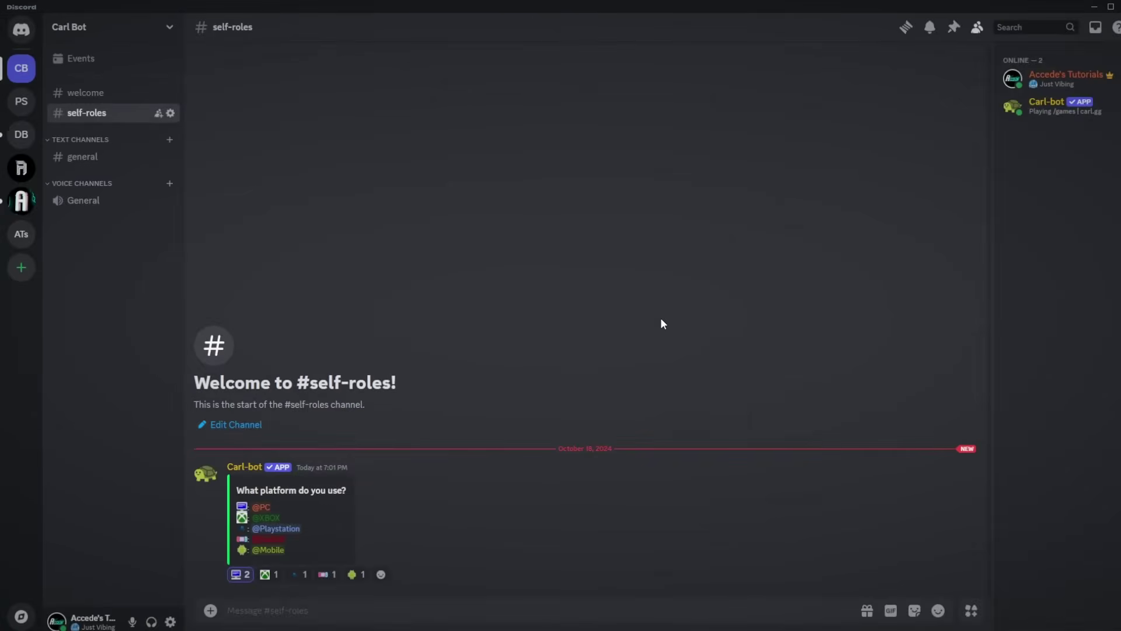
# Step: Return to carl.gg, continue to the Moderation stage, and review the mute role and modlog channel options
pyautogui.hotkey('alt', 'Tab')
pyautogui.click(880, 607)
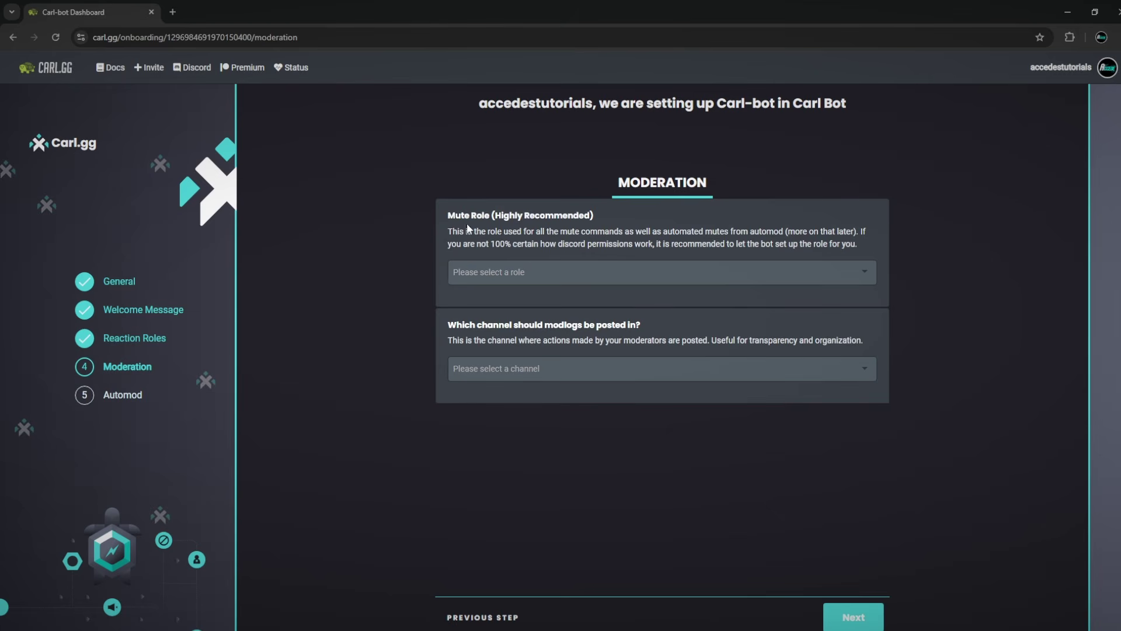
pyautogui.click(563, 278)
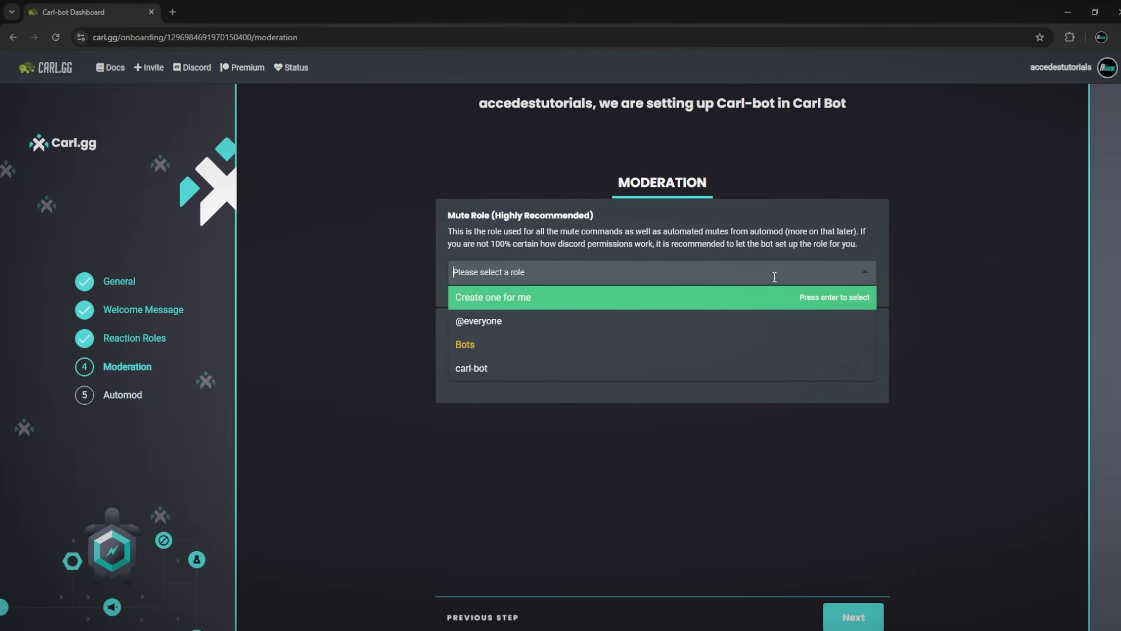
pyautogui.click(670, 397)
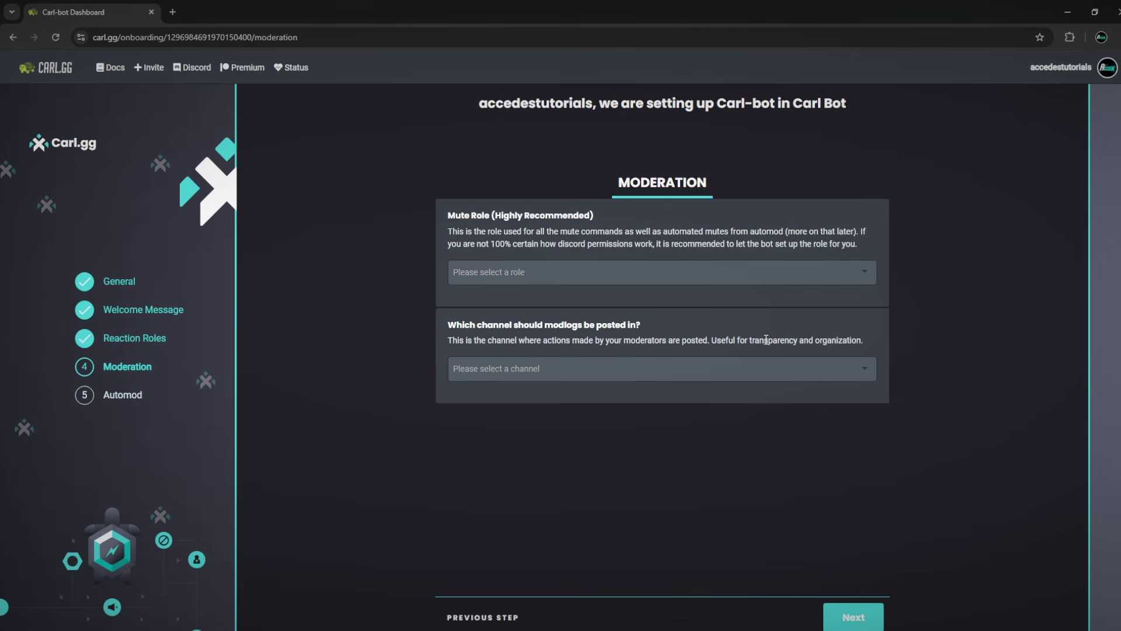
pyautogui.click(857, 377)
pyautogui.click(954, 383)
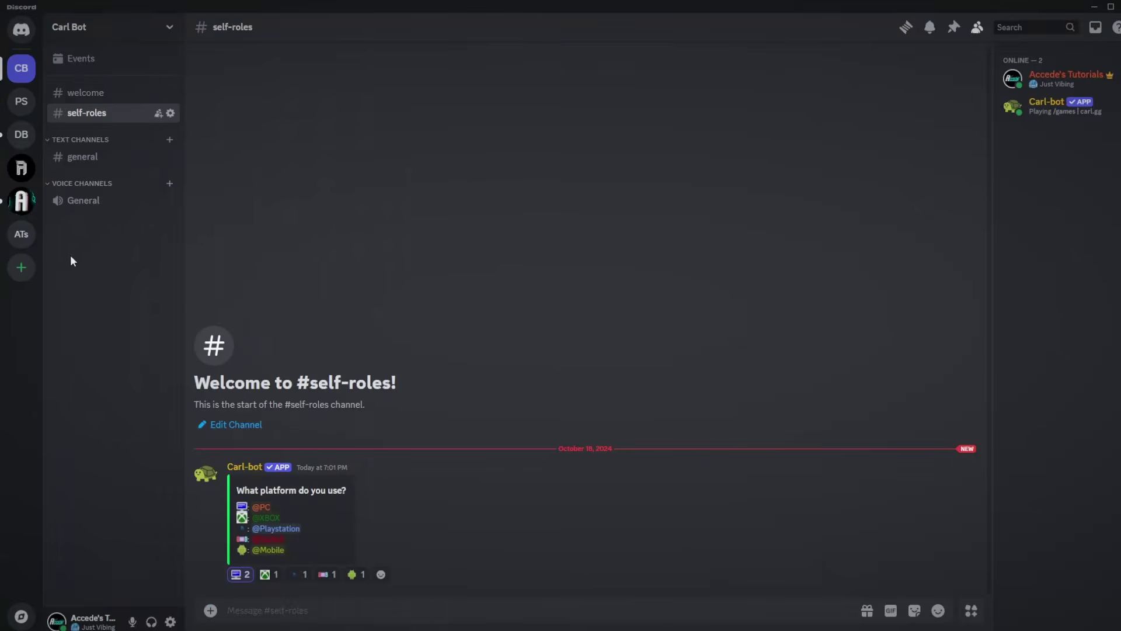
# Step: Create a text channel named 📚-logs in the Carl Bot server, using the books emoji before the word
pyautogui.rightClick(101, 247)
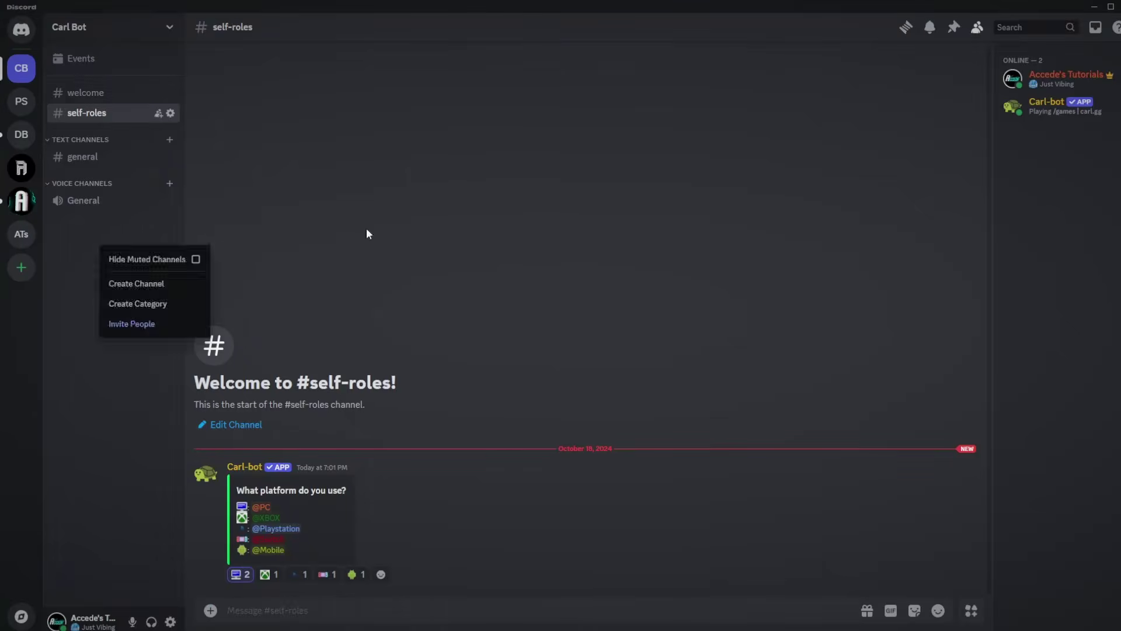
pyautogui.click(116, 292)
pyautogui.write('logs')
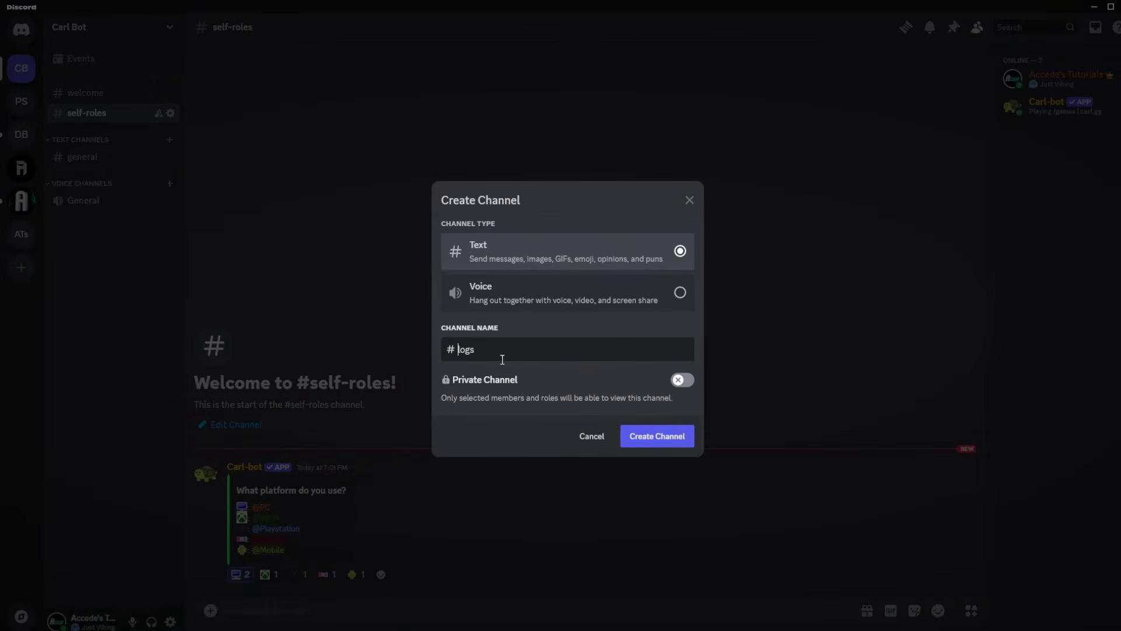
pyautogui.press('Home')
pyautogui.press('super+period')
pyautogui.write('books')
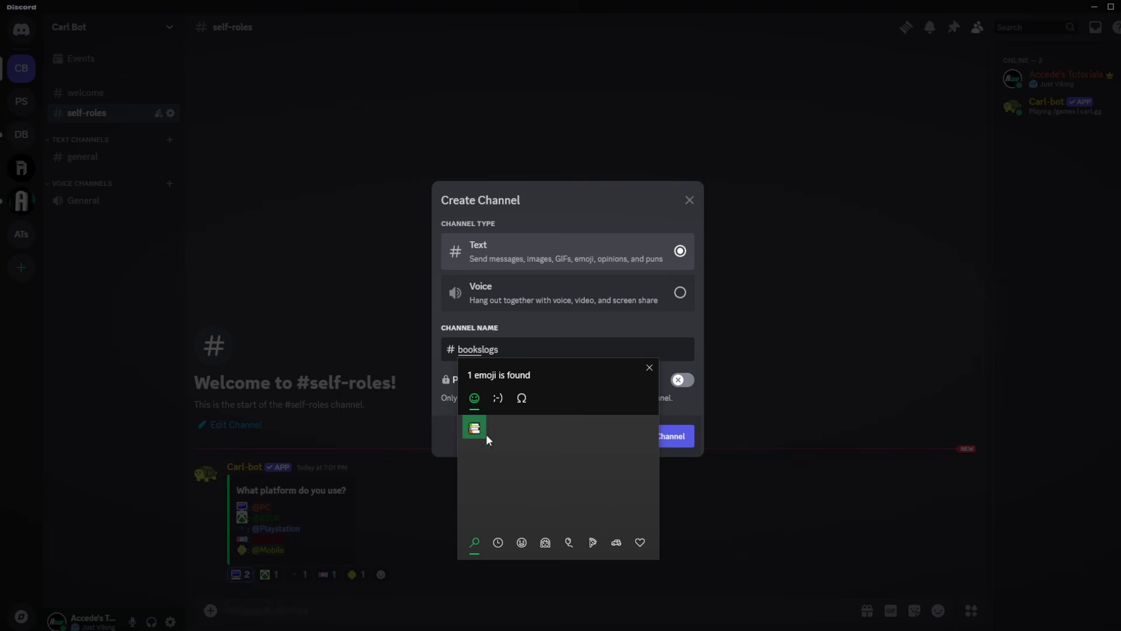
pyautogui.click(483, 431)
pyautogui.press('Escape')
pyautogui.click(676, 436)
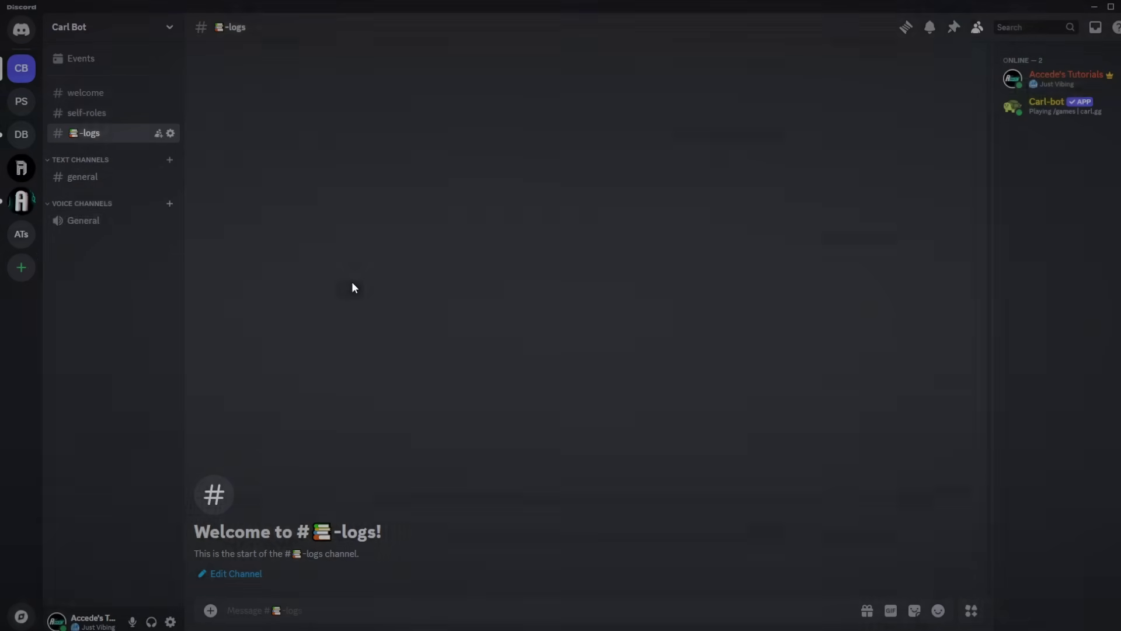
# Step: Create a category named staff and move the 📚-logs channel into it
pyautogui.moveTo(88, 133)
pyautogui.mouseDown()
pyautogui.moveTo(82, 253)
pyautogui.moveTo(96, 179)
pyautogui.moveTo(97, 211)
pyautogui.moveTo(90, 133)
pyautogui.mouseUp()
pyautogui.rightClick(88, 268)
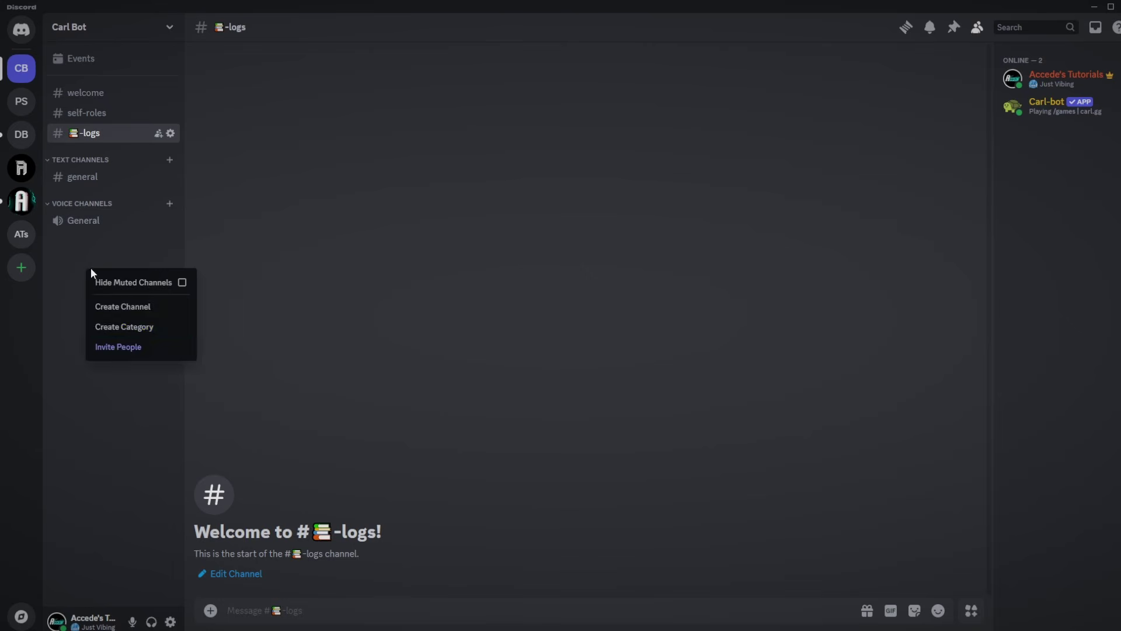
pyautogui.click(147, 336)
pyautogui.write('staff')
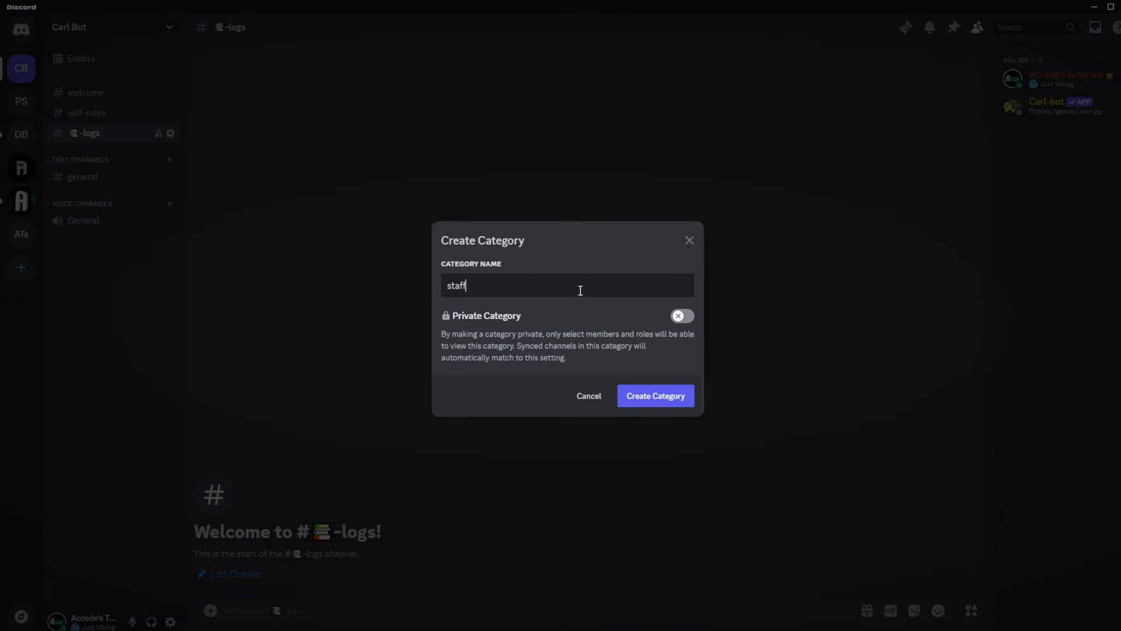
pyautogui.press('Return')
pyautogui.moveTo(88, 134); pyautogui.dragTo(90, 252)
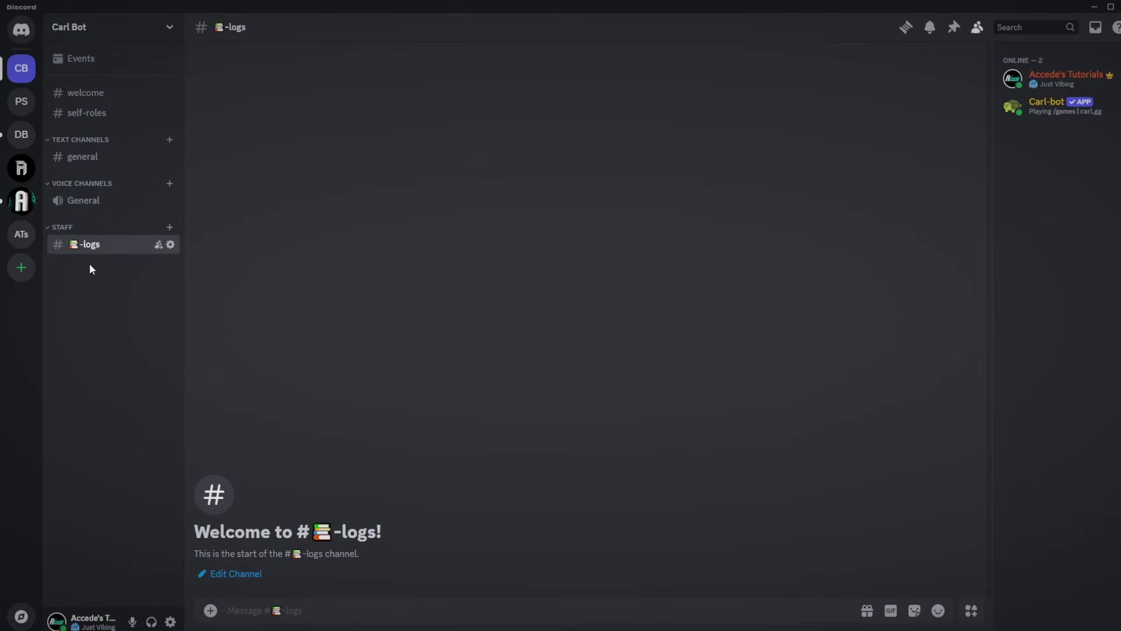
# Step: Make the 📚-logs channel private by denying the View Channel permission for everyone, and save the changes
pyautogui.rightClick(91, 246)
pyautogui.click(121, 380)
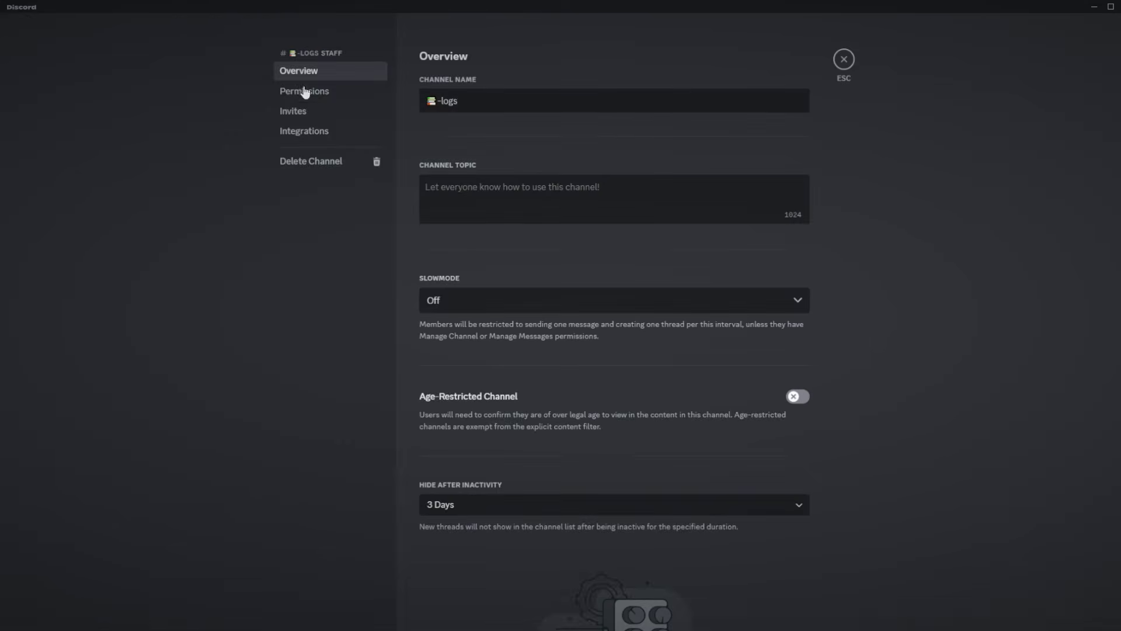
pyautogui.click(303, 91)
pyautogui.click(753, 291)
pyautogui.scroll(-12, 850, 408)
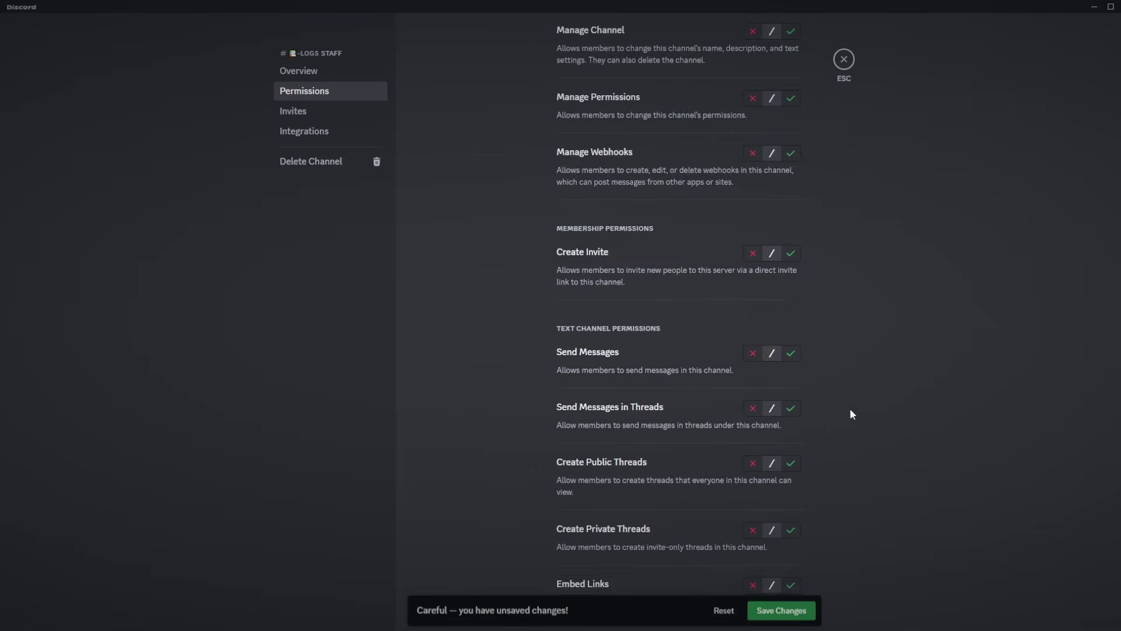
pyautogui.scroll(-7, 768, 431)
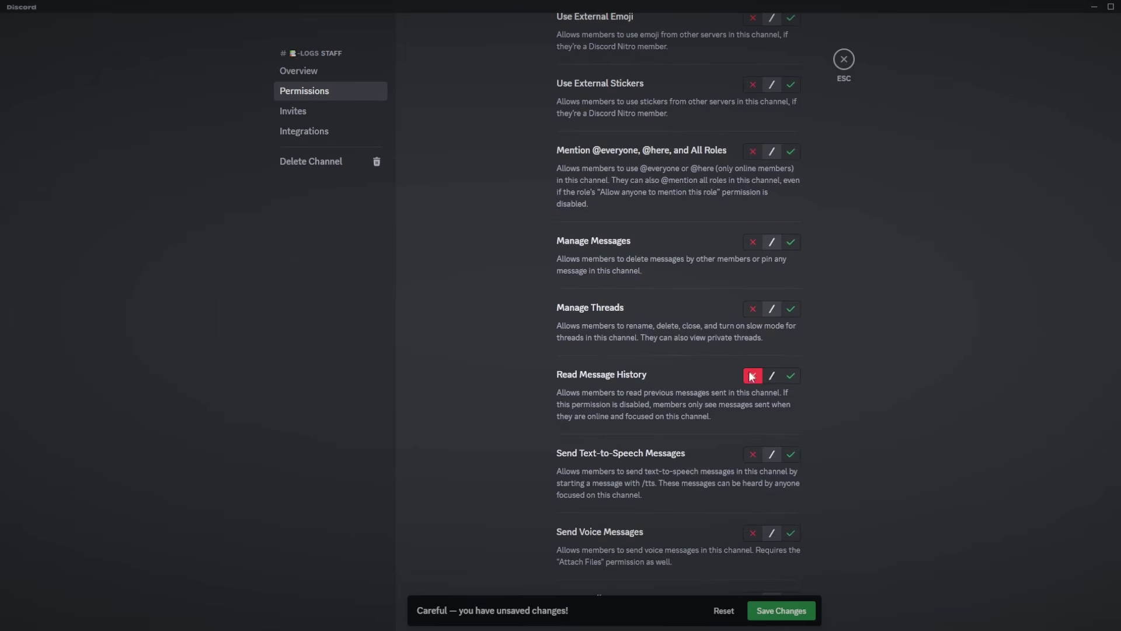
pyautogui.click(782, 610)
pyautogui.click(844, 59)
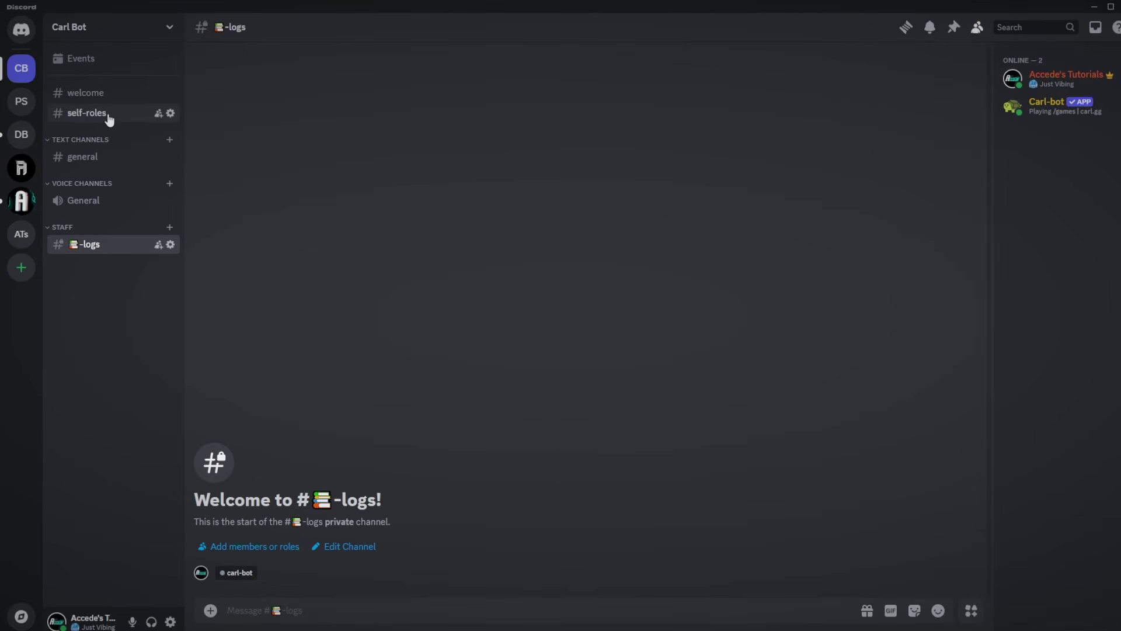
# Step: Create a server role named Muted in the Carl Bot server settings
pyautogui.click(146, 29)
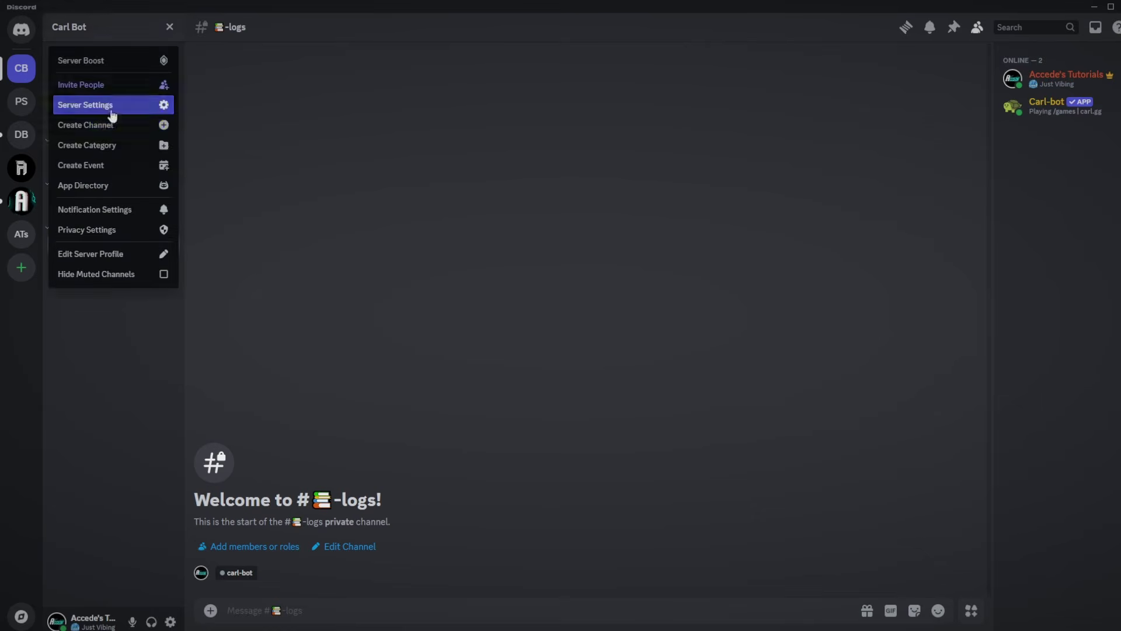
pyautogui.click(110, 106)
pyautogui.click(291, 90)
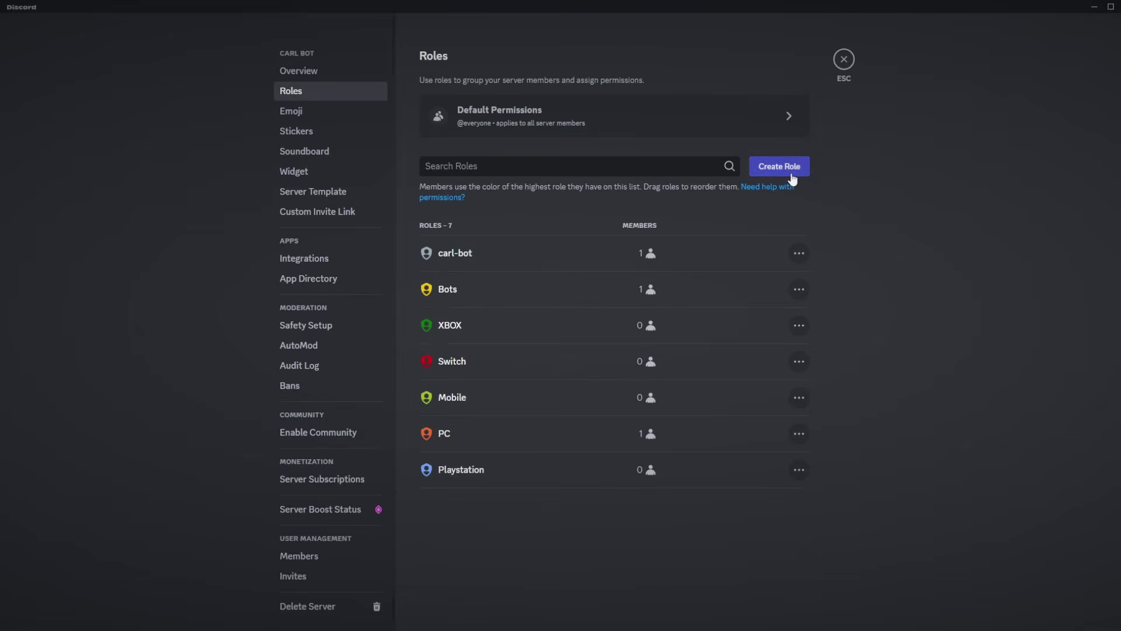
pyautogui.click(791, 176)
pyautogui.write('Muted')
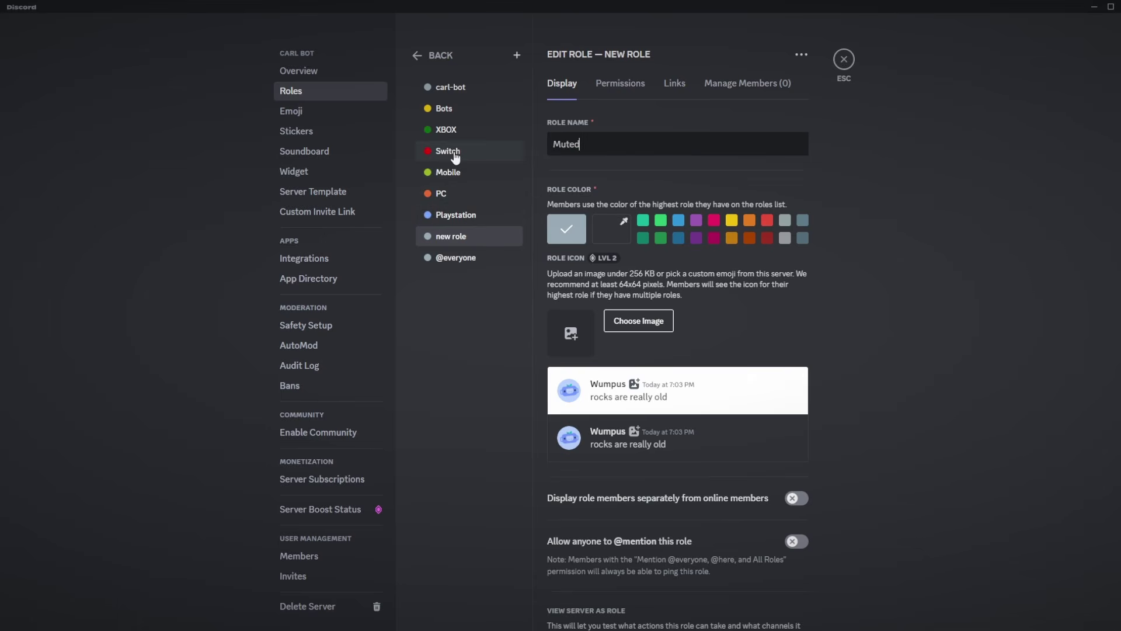
pyautogui.click(488, 244)
pyautogui.scroll(-2, 783, 362)
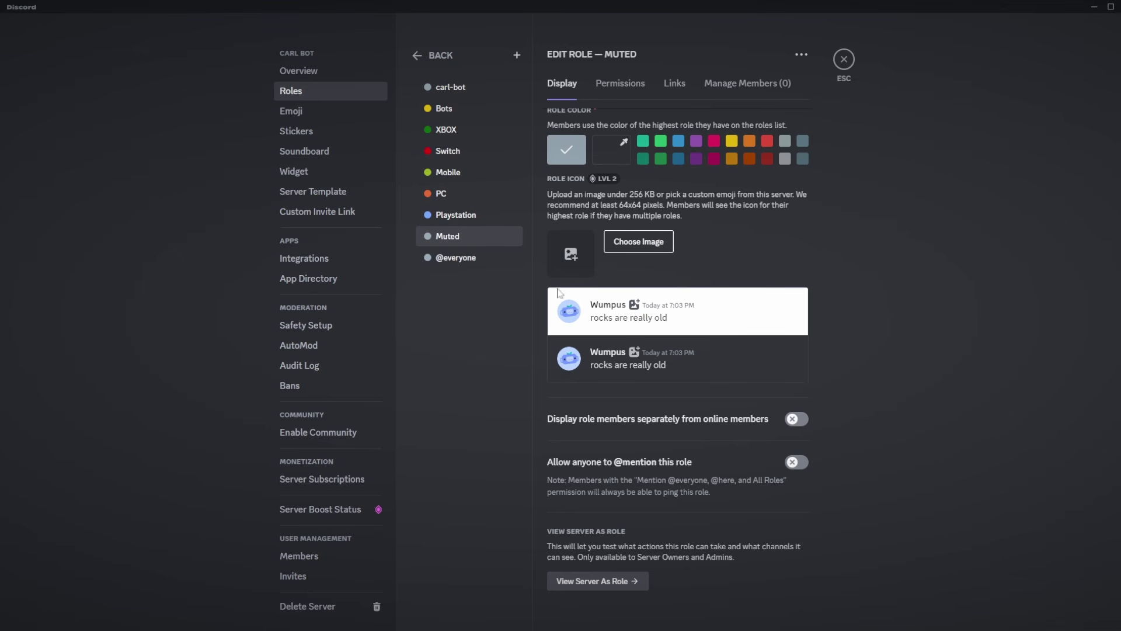
pyautogui.click(845, 60)
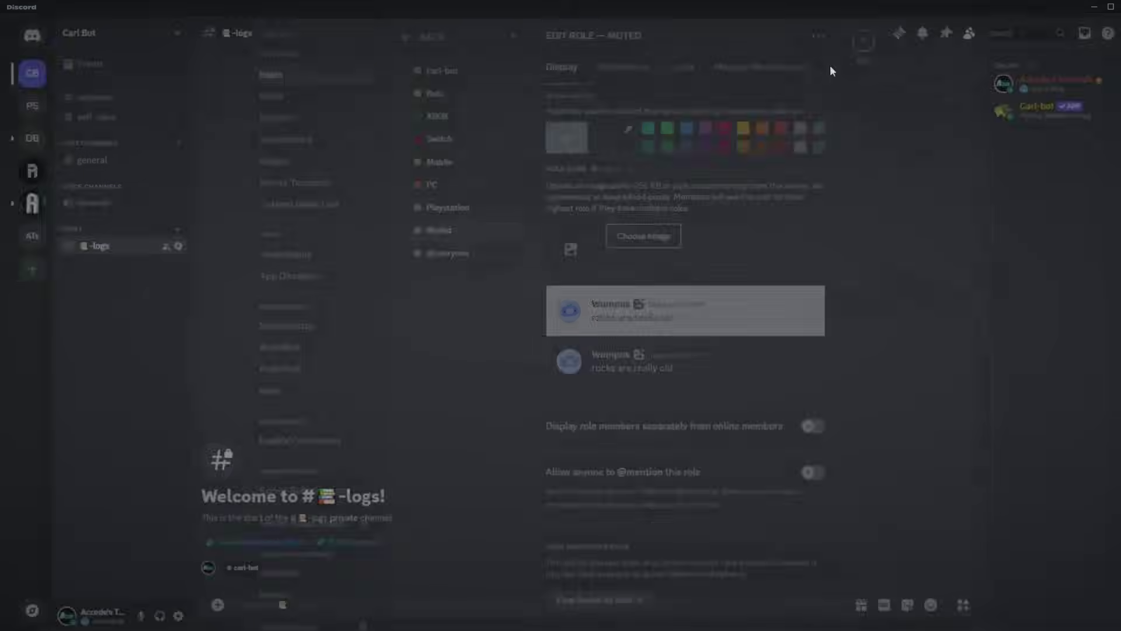
# Step: Switch back to carl.gg, set the mute role to Muted and the modlogs channel to 📚-logs, and continue to the Automod stage
pyautogui.hotkey('alt', 'Tab')
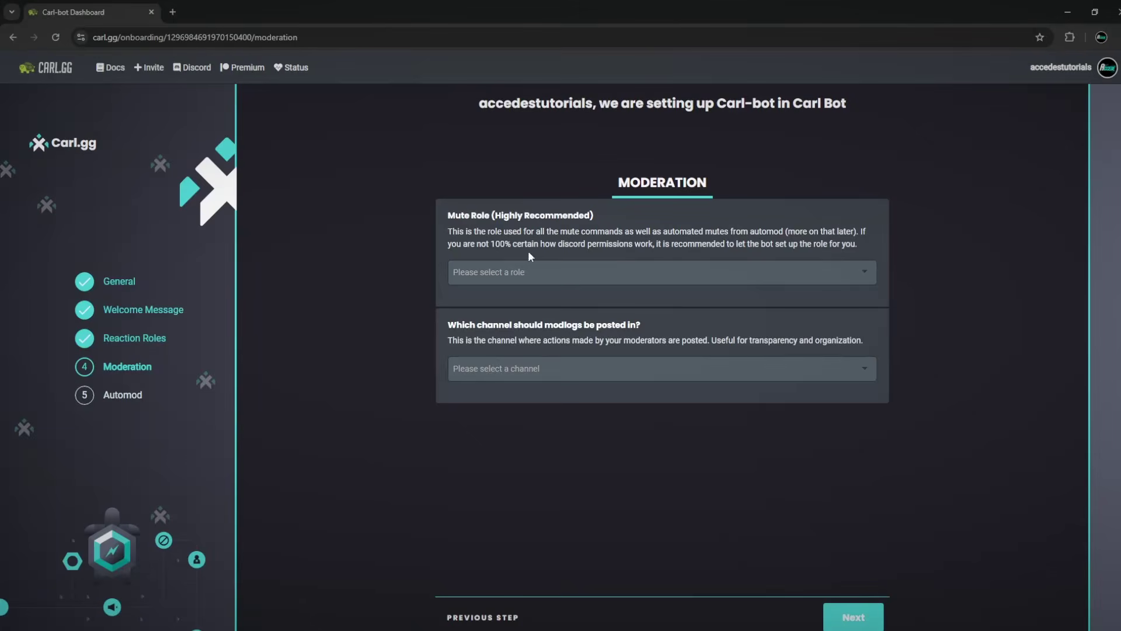
pyautogui.click(648, 270)
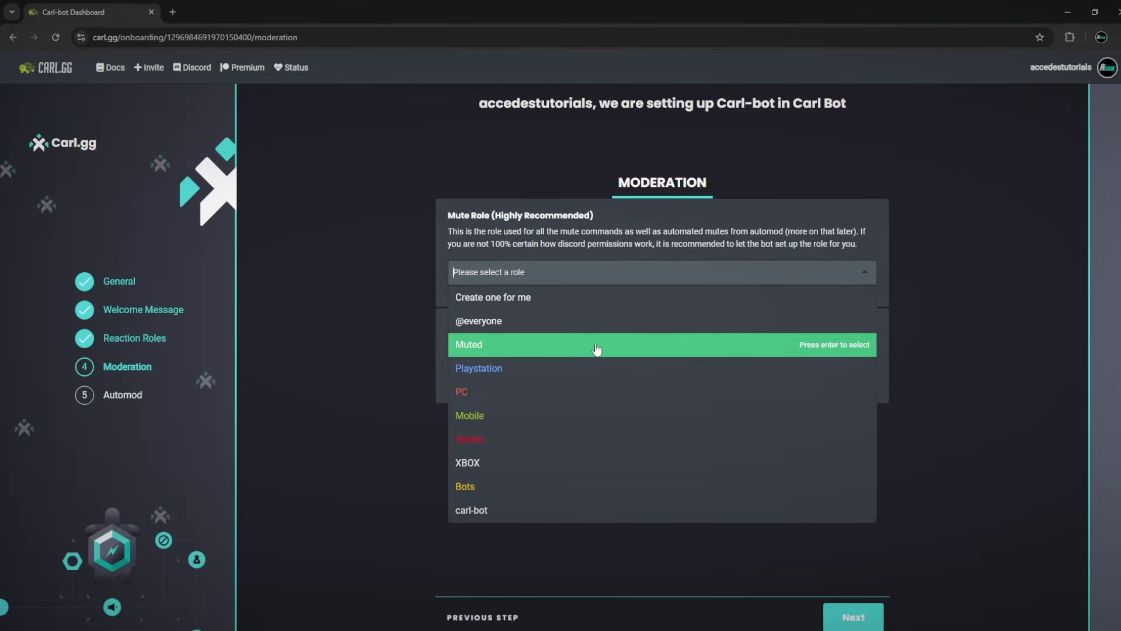
pyautogui.click(598, 348)
pyautogui.click(461, 368)
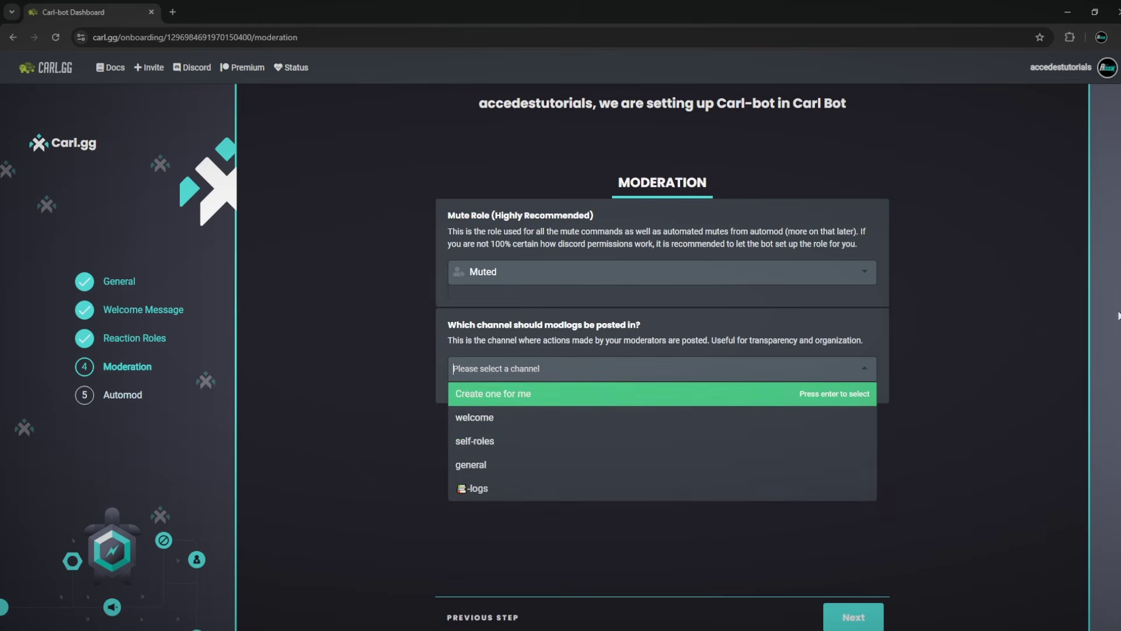
pyautogui.click(534, 492)
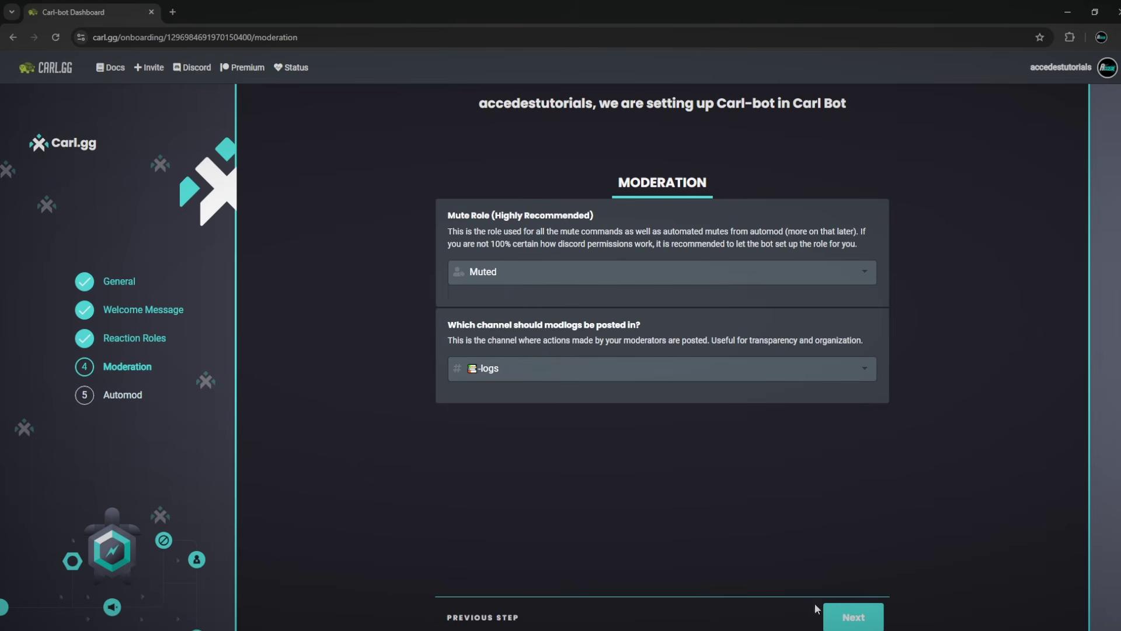
pyautogui.click(831, 610)
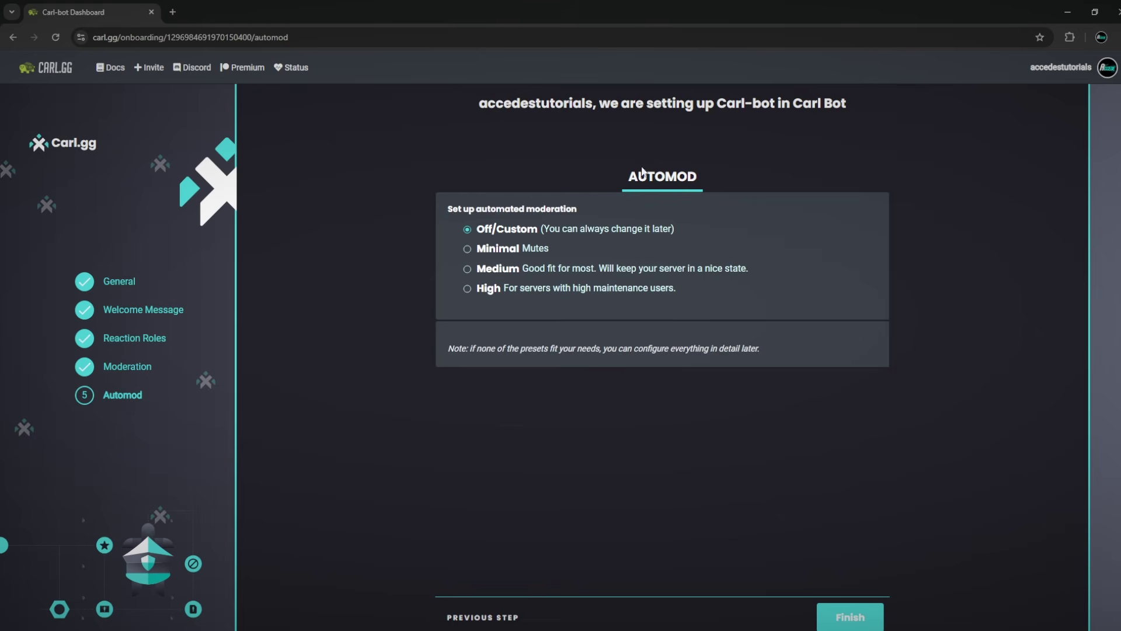
# Step: Review the automated moderation presets, finish the onboarding, and go to the Carl-bot dashboard
pyautogui.moveTo(716, 103); pyautogui.dragTo(706, 161)
pyautogui.click(709, 157)
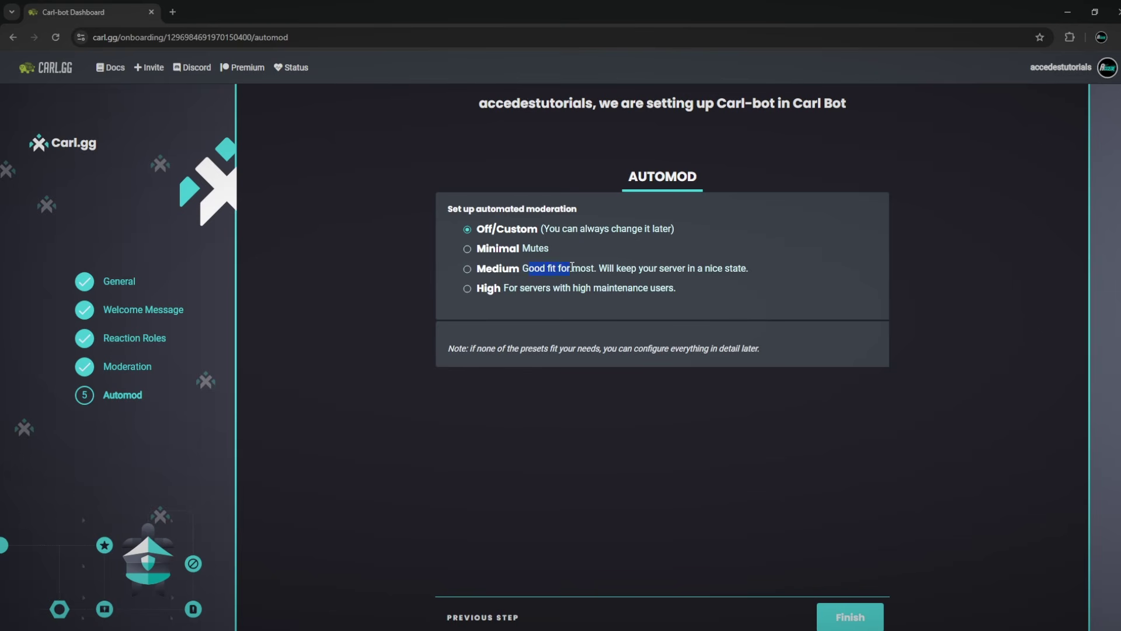
pyautogui.moveTo(648, 268); pyautogui.dragTo(718, 267)
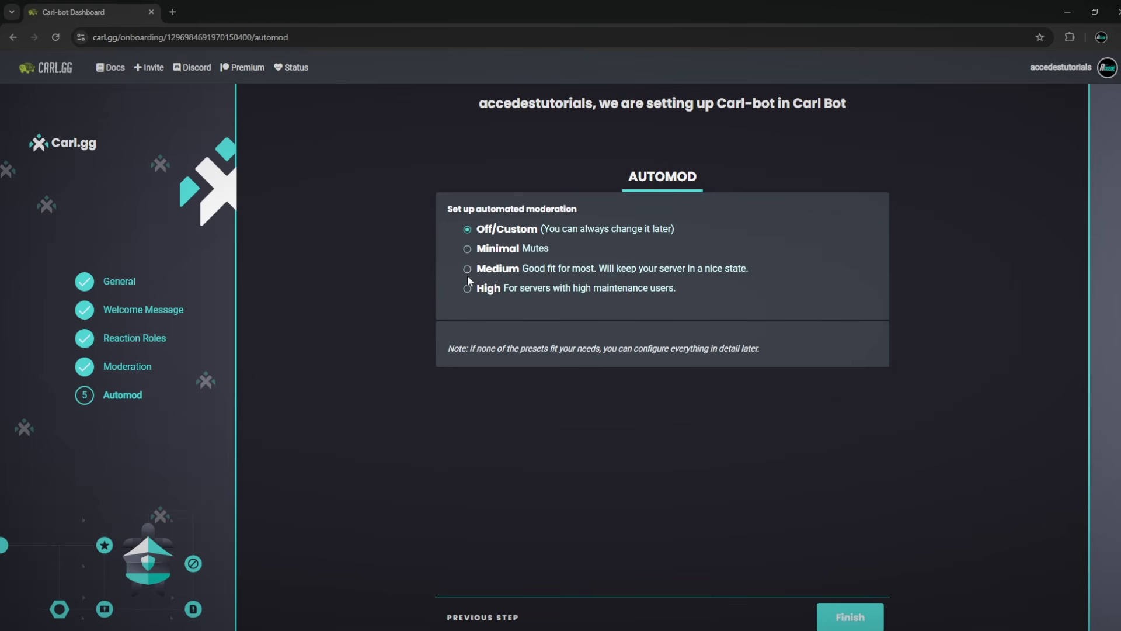
pyautogui.click(850, 617)
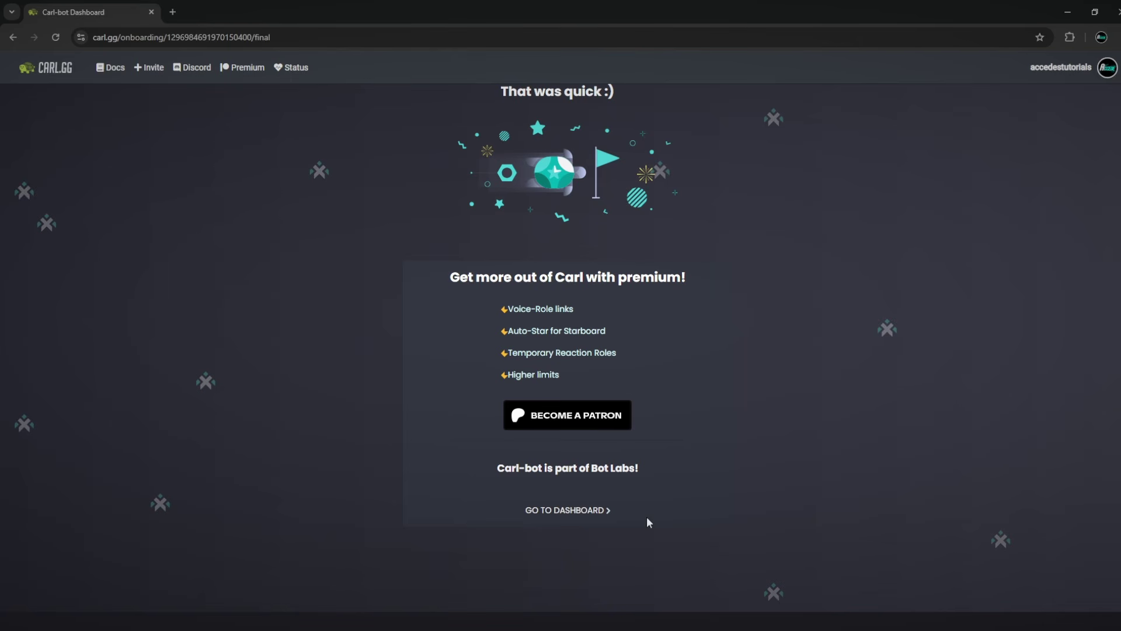
pyautogui.click(590, 510)
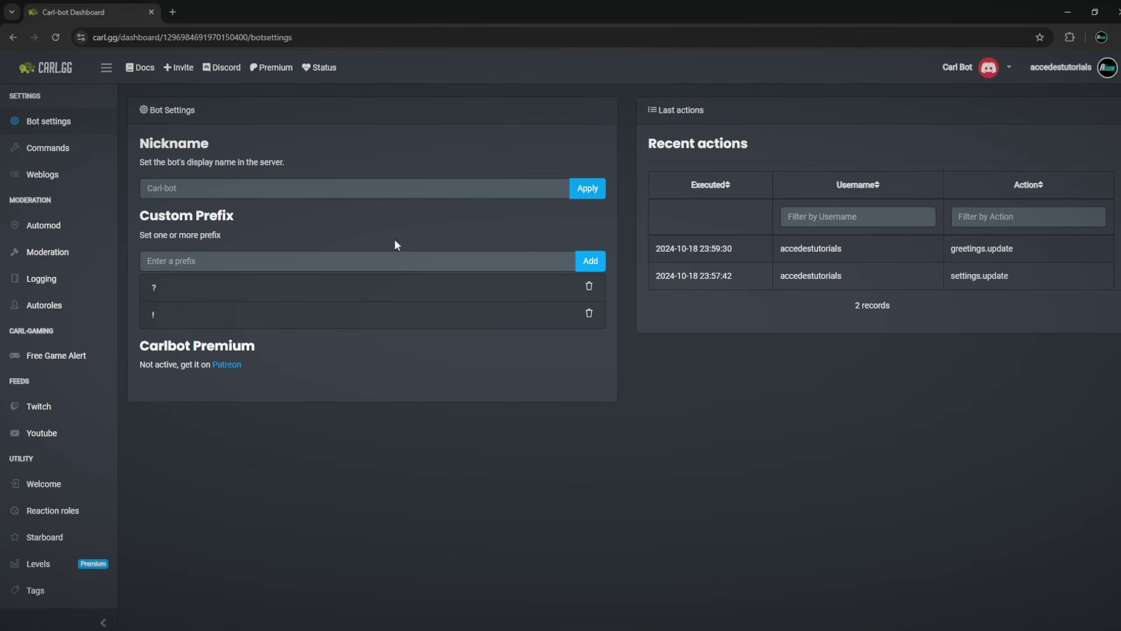
# Step: Set Automod to log its actions to the 📚-logs channel and save the Bad Links settings
pyautogui.click(73, 485)
pyautogui.click(68, 510)
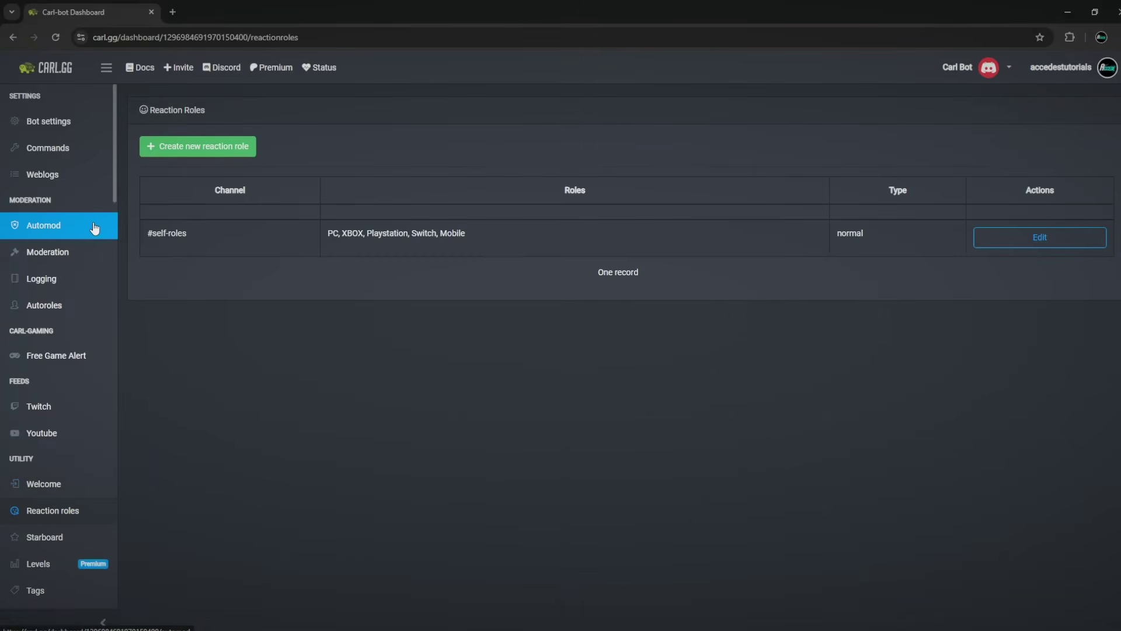
pyautogui.click(93, 225)
pyautogui.click(88, 174)
pyautogui.click(70, 232)
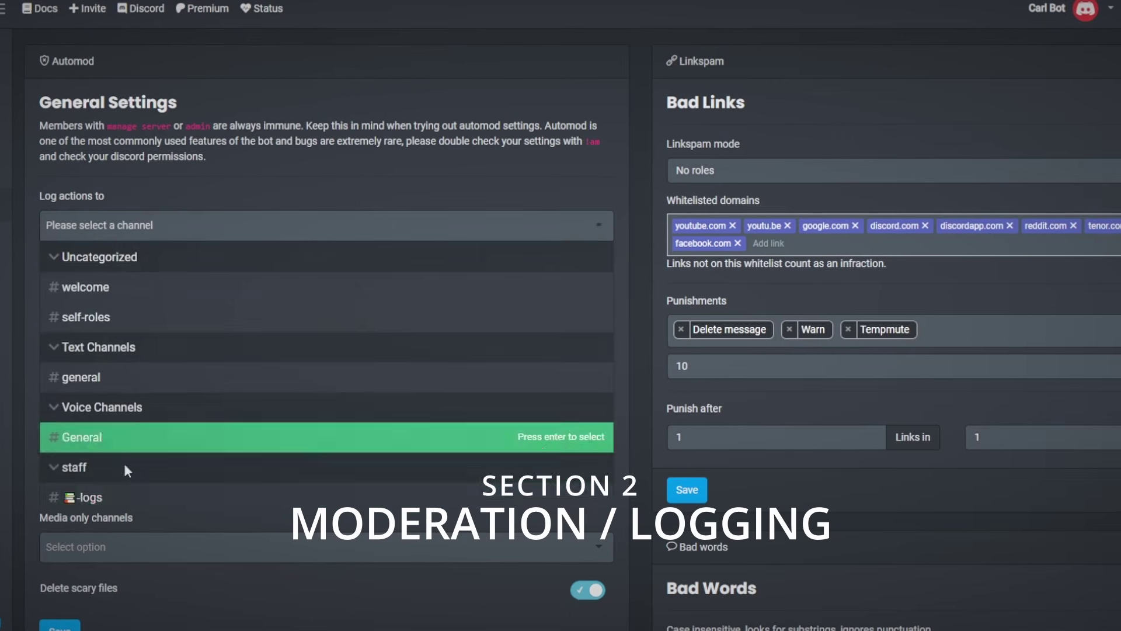
pyautogui.click(124, 497)
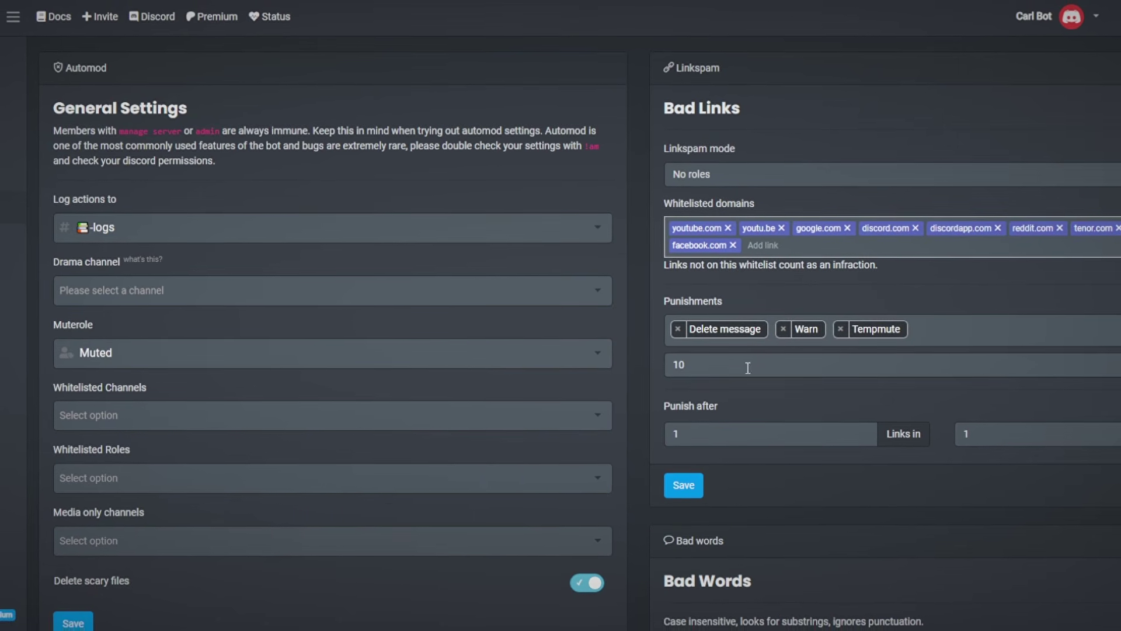
pyautogui.click(683, 484)
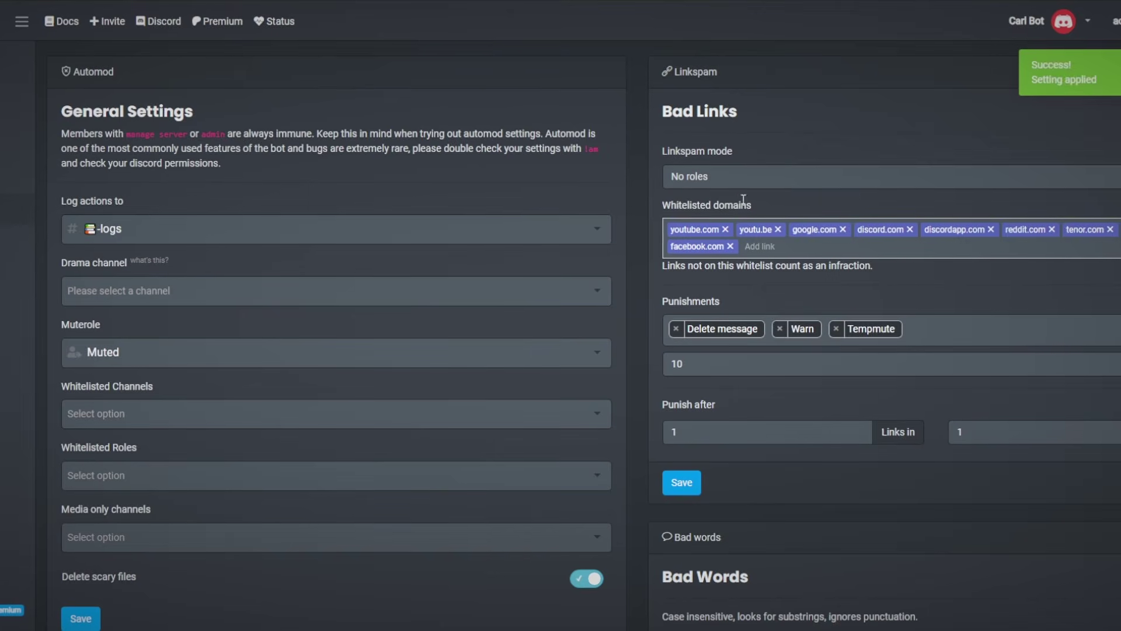
# Step: Review the Automod rules, including Mentionspam, Attachmentspam, Spam, Warn threshold and Caps threshold, along with the General Settings
pyautogui.scroll(-15, 629, 244)
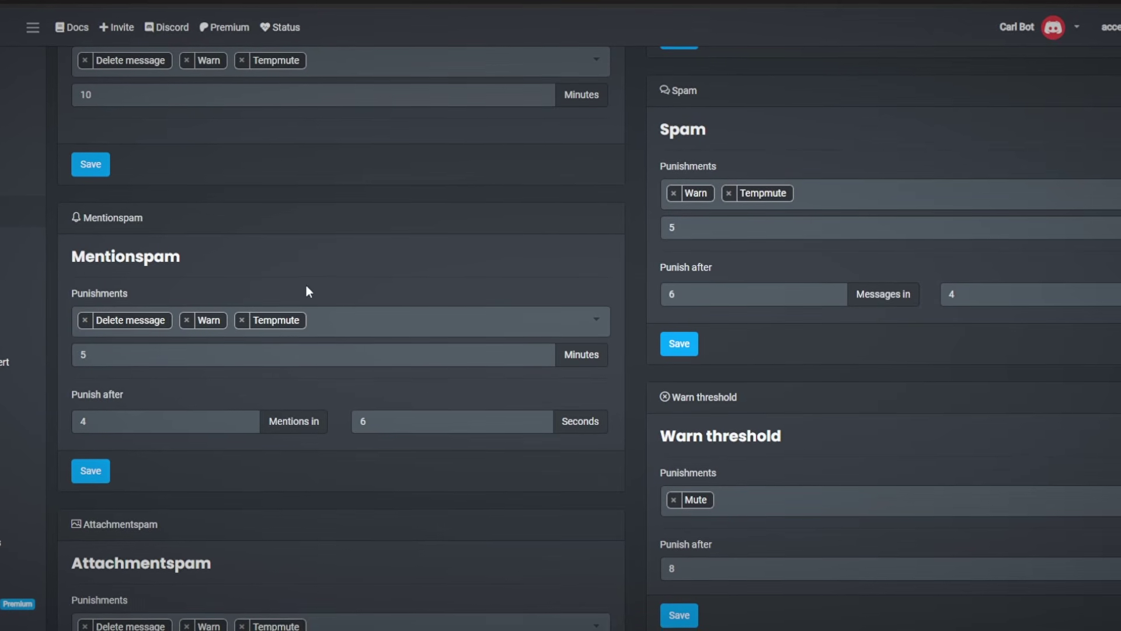
pyautogui.doubleClick(175, 256)
pyautogui.click(667, 84)
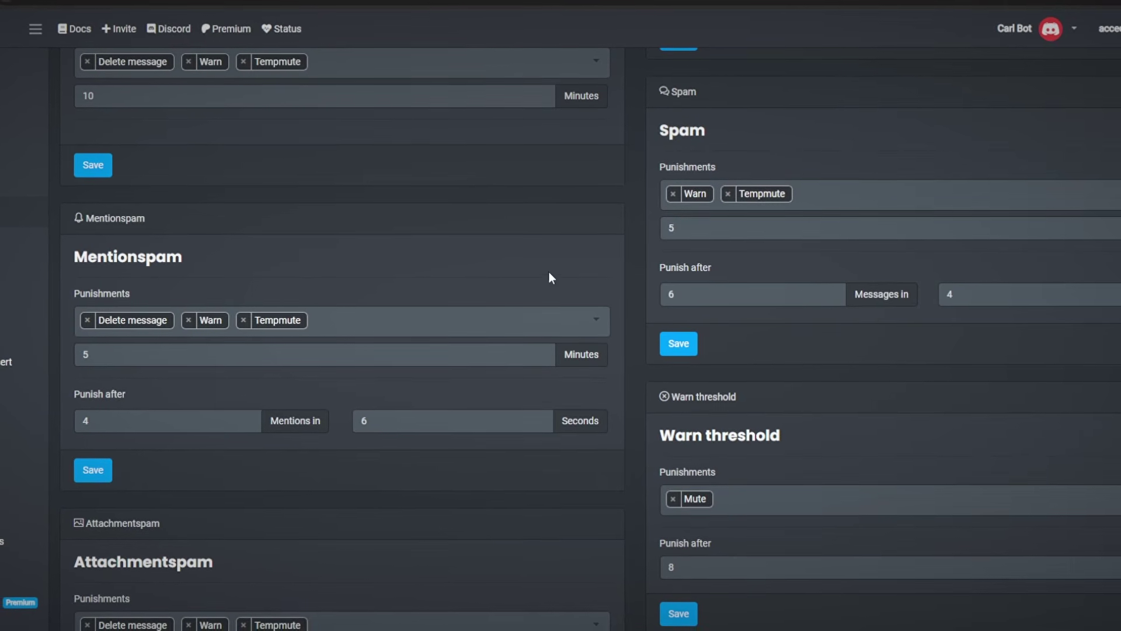
pyautogui.scroll(-2, 915, 268)
pyautogui.scroll(-2, 277, 330)
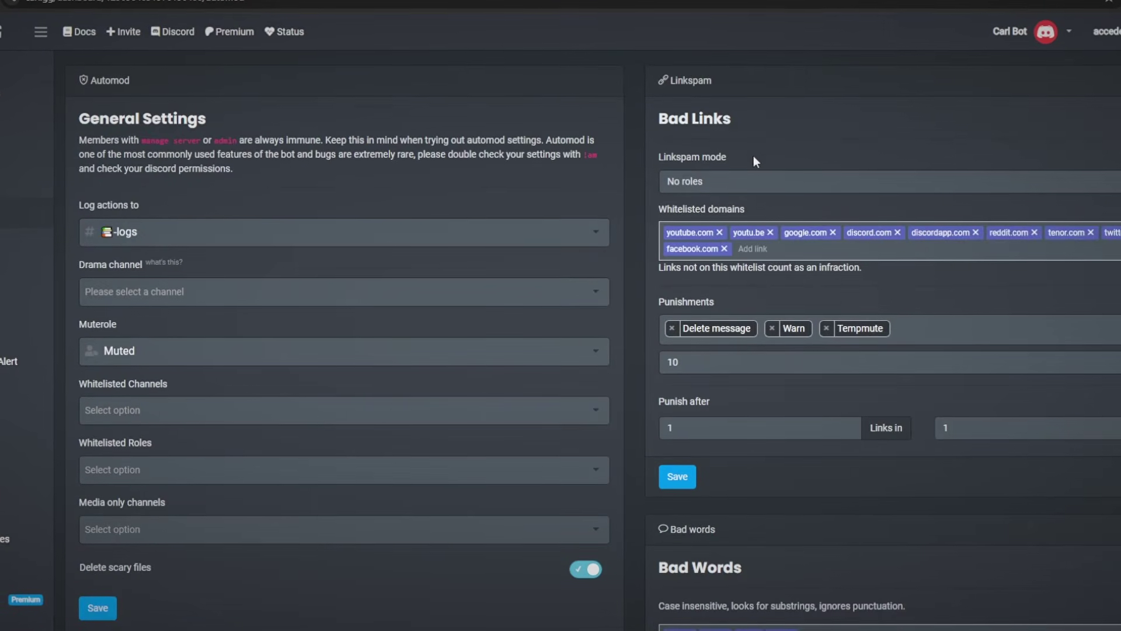
pyautogui.scroll(-15, 322, 251)
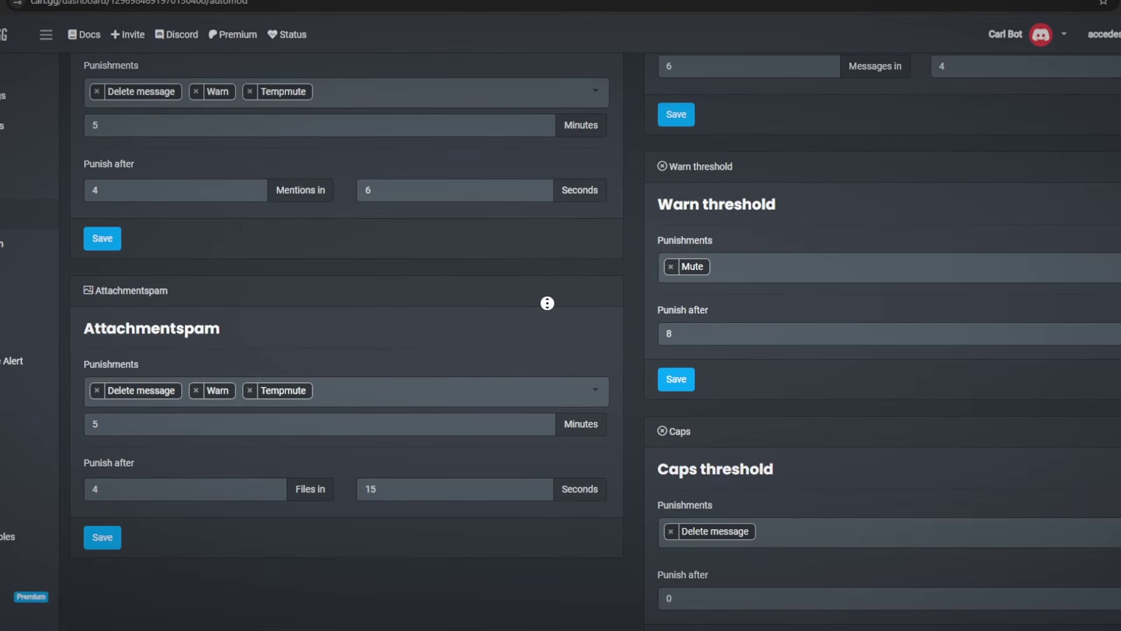
pyautogui.scroll(15, 545, 302)
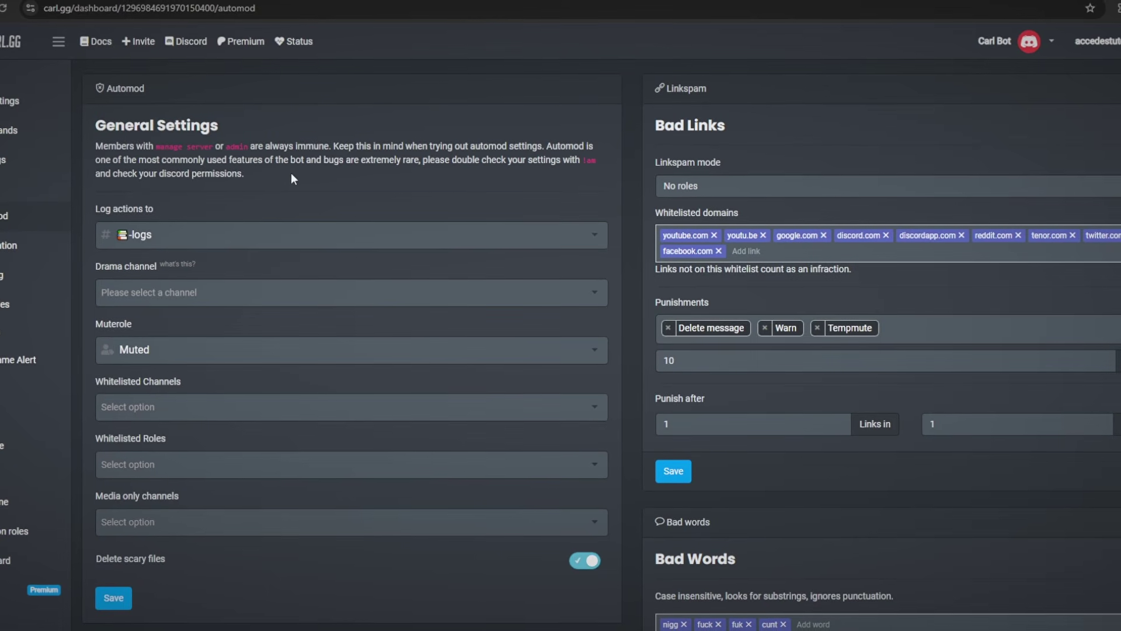
pyautogui.moveTo(291, 172)
pyautogui.mouseDown()
pyautogui.moveTo(257, 170)
pyautogui.moveTo(282, 176)
pyautogui.mouseUp()
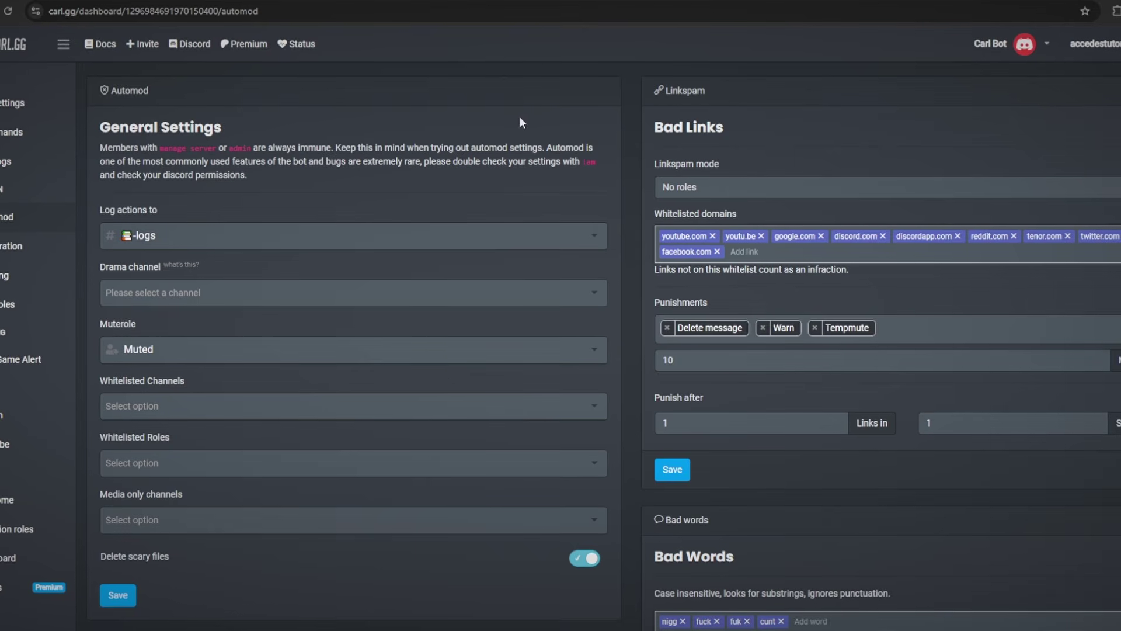
# Step: Open the Moderation settings and review the modlogs channel, logged events, and the ban, warn, timeout, mute, hardmute and tempban settings
pyautogui.click(15, 246)
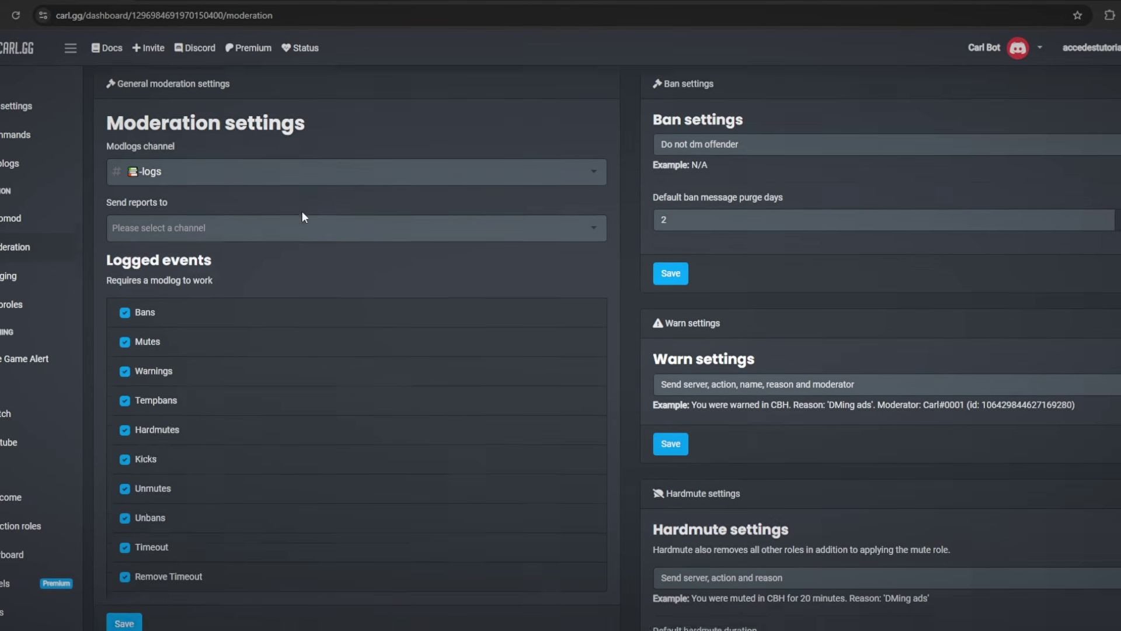
pyautogui.scroll(-2, 304, 215)
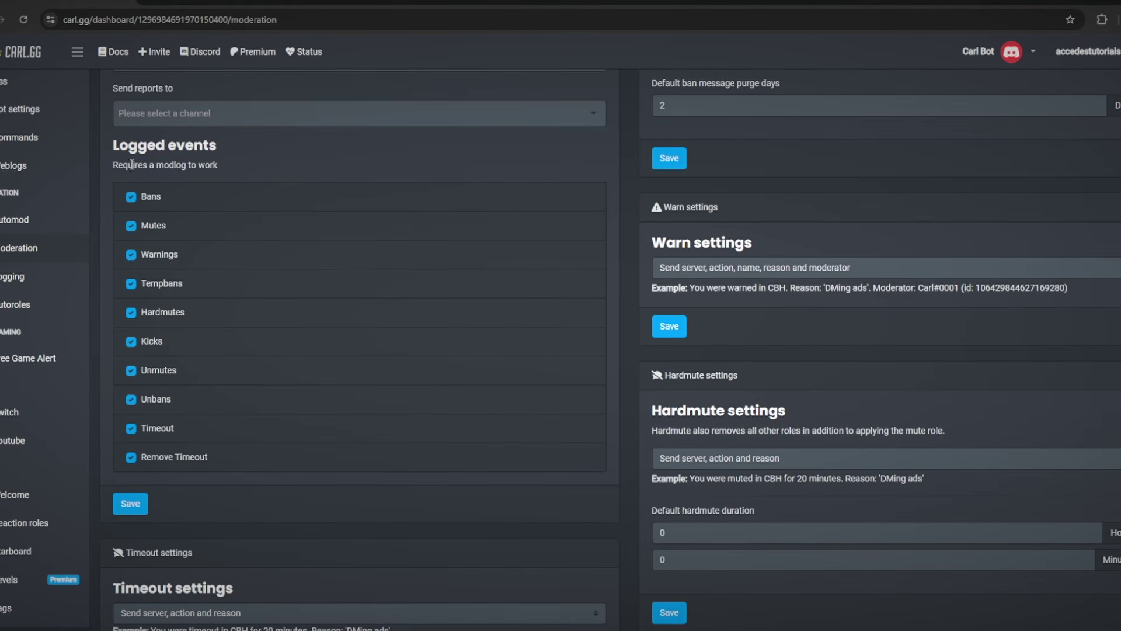
pyautogui.scroll(2, 226, 198)
pyautogui.scroll(-2, 279, 292)
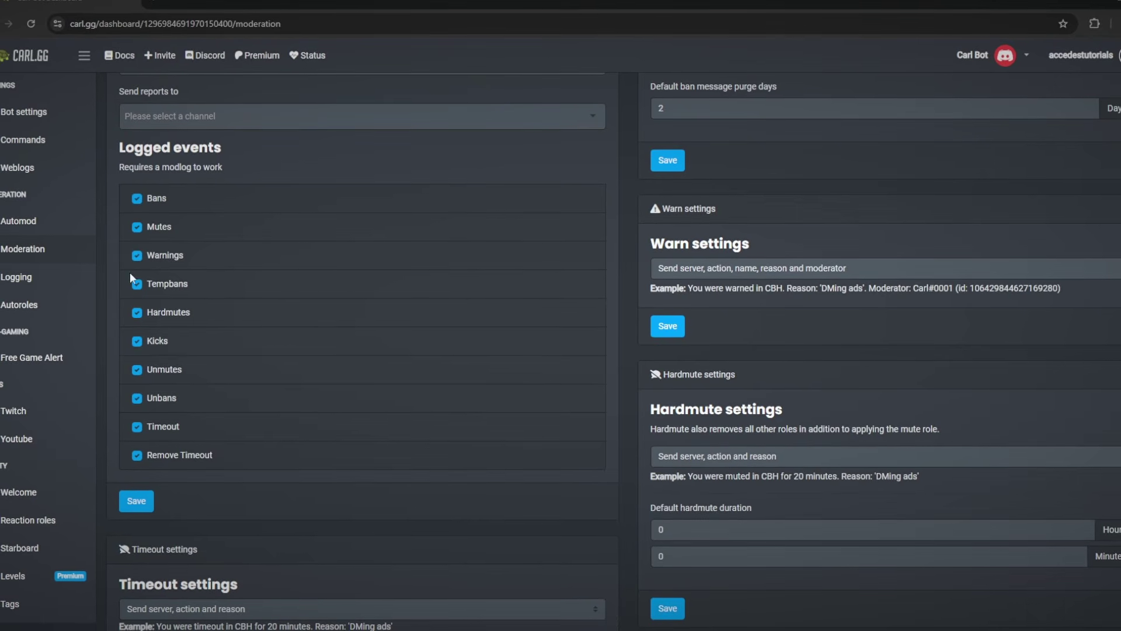
pyautogui.scroll(2, 174, 249)
pyautogui.scroll(-2, 197, 359)
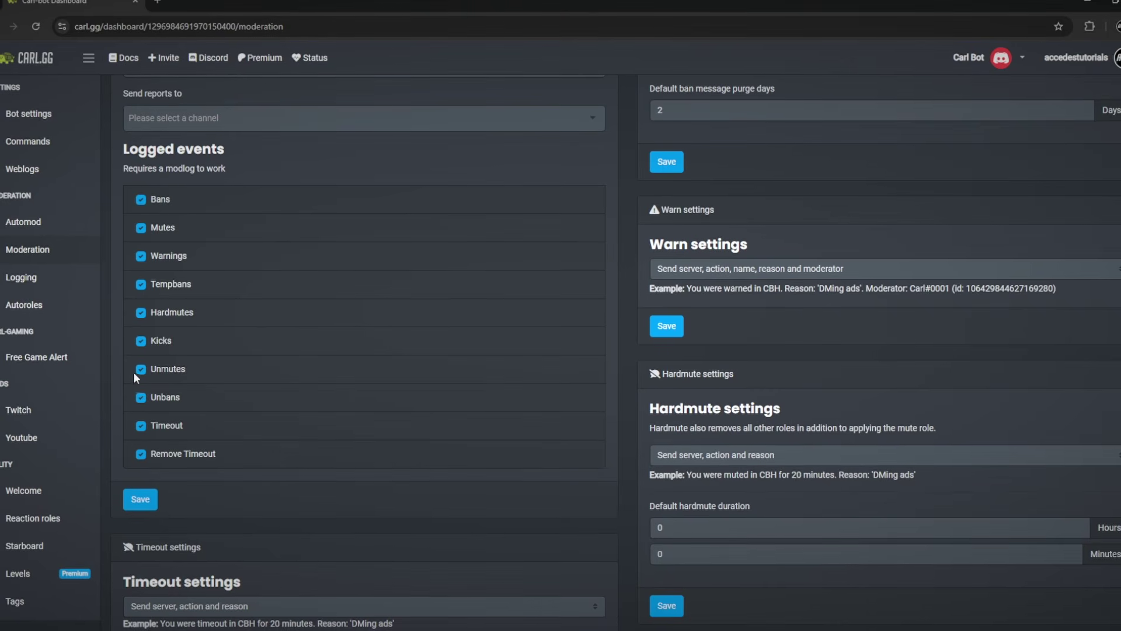
pyautogui.scroll(1, 149, 369)
pyautogui.scroll(1, 148, 372)
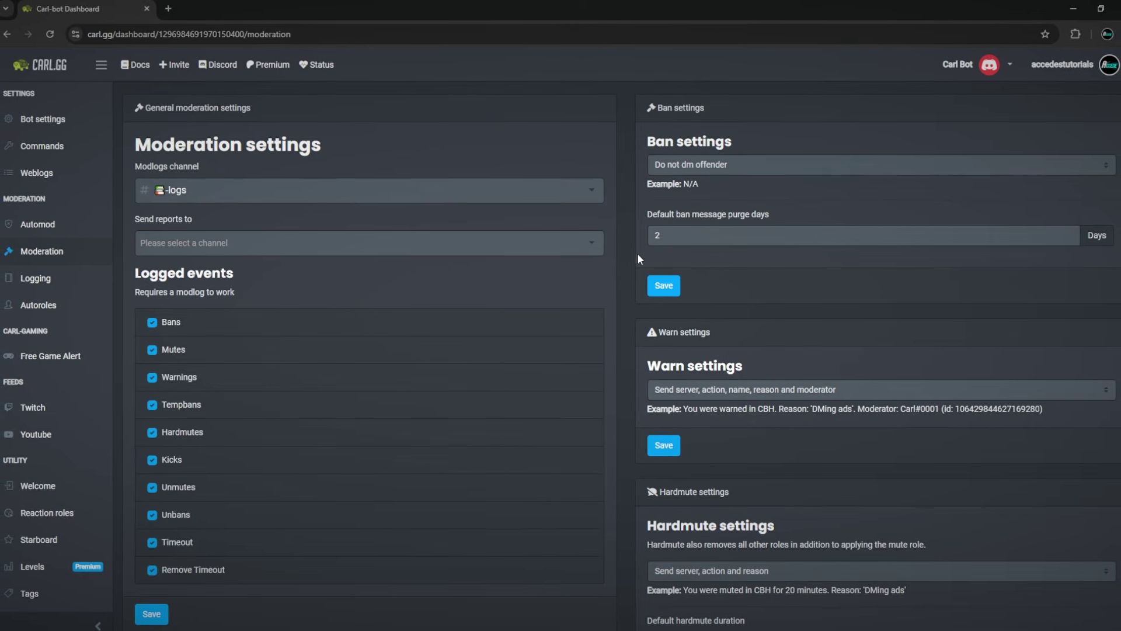
pyautogui.scroll(-5, 638, 258)
pyautogui.scroll(-3, 646, 285)
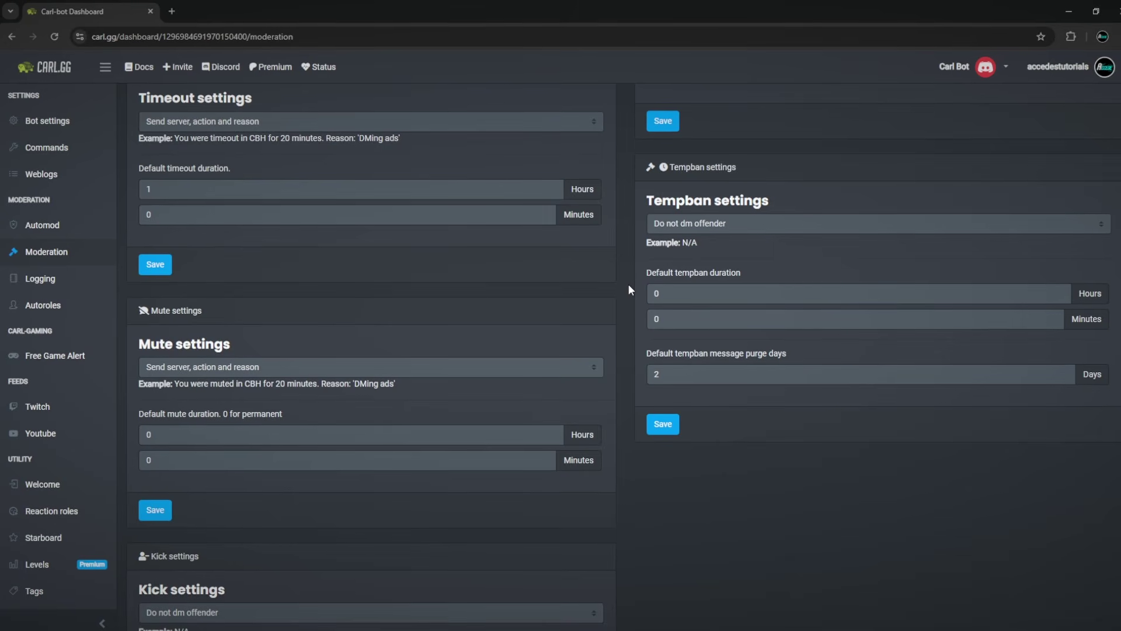
pyautogui.scroll(8, 636, 276)
pyautogui.scroll(-5, 755, 159)
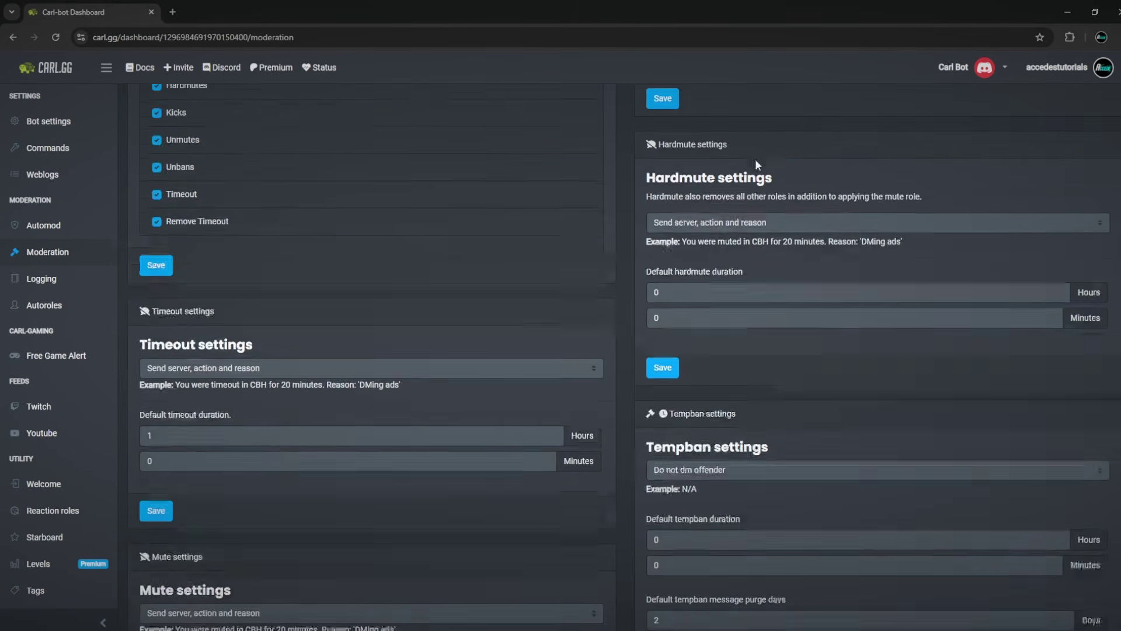
# Step: Review the Moderation settings again, including the ban, warn, timeout, mute and tempban sections and the notification choices for muted members
pyautogui.scroll(5, 780, 155)
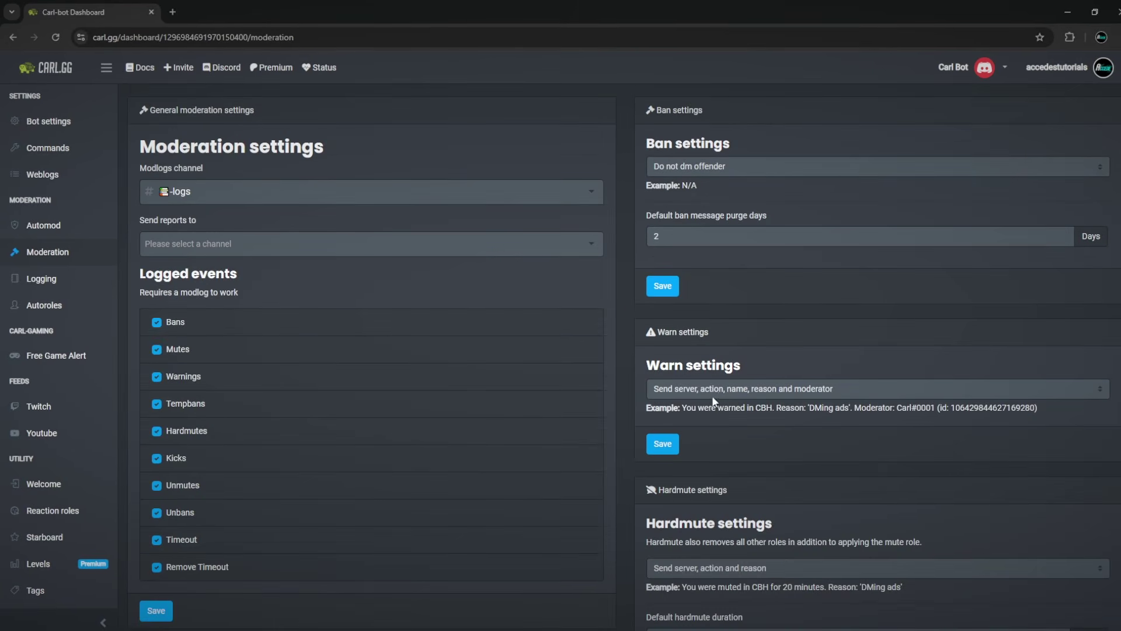
pyautogui.scroll(-8, 672, 335)
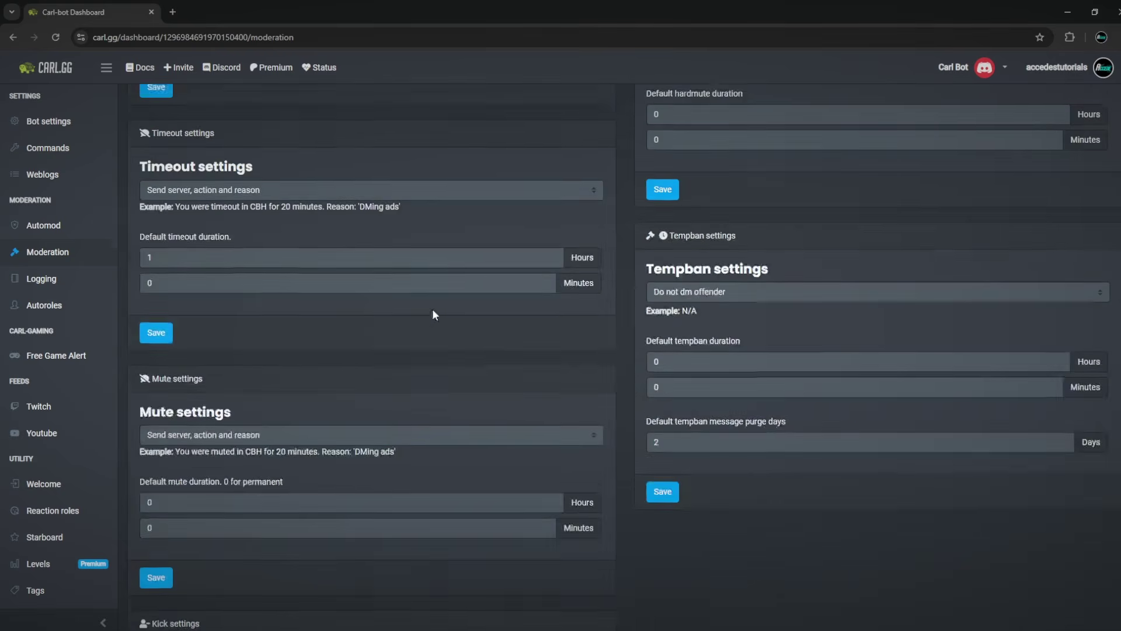
pyautogui.scroll(7, 433, 313)
pyautogui.click(752, 153)
pyautogui.scroll(-8, 650, 257)
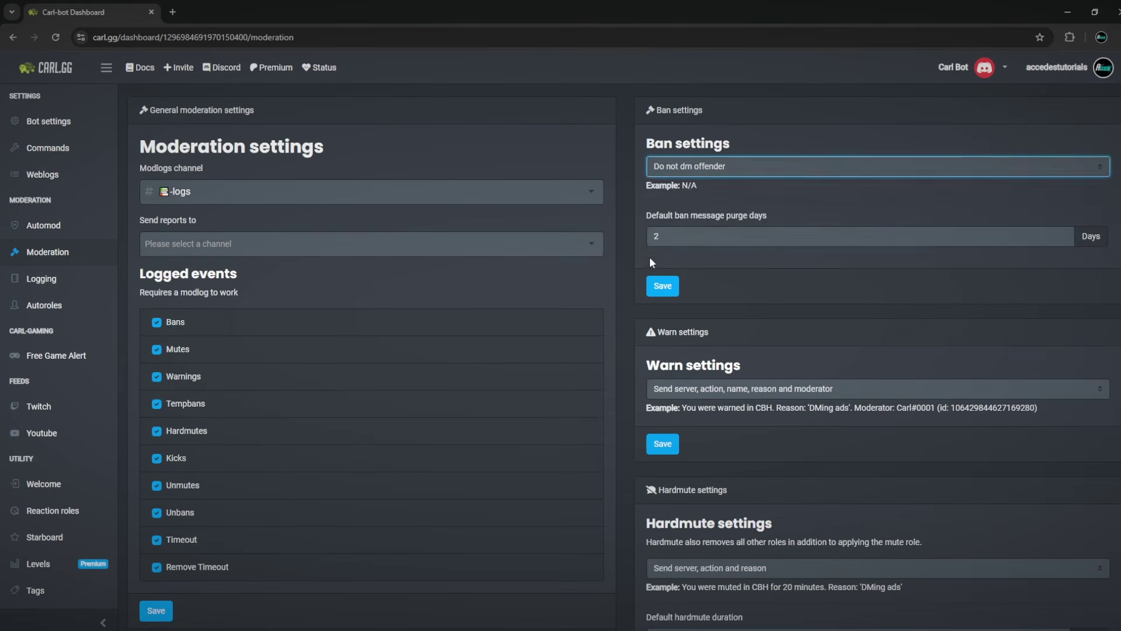
pyautogui.click(305, 306)
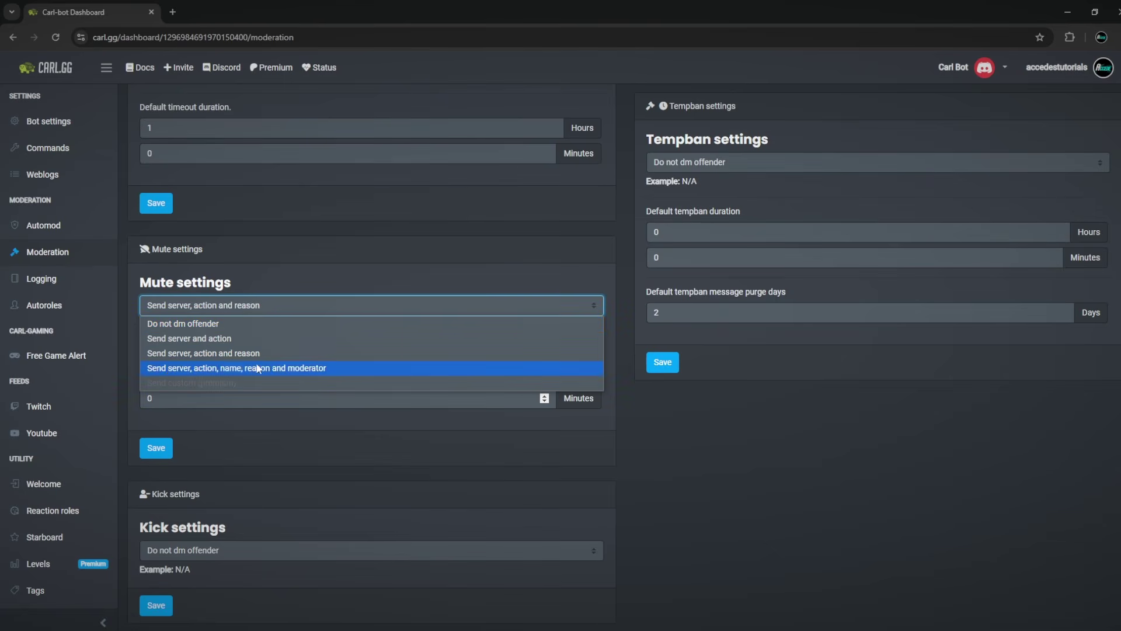
pyautogui.click(338, 245)
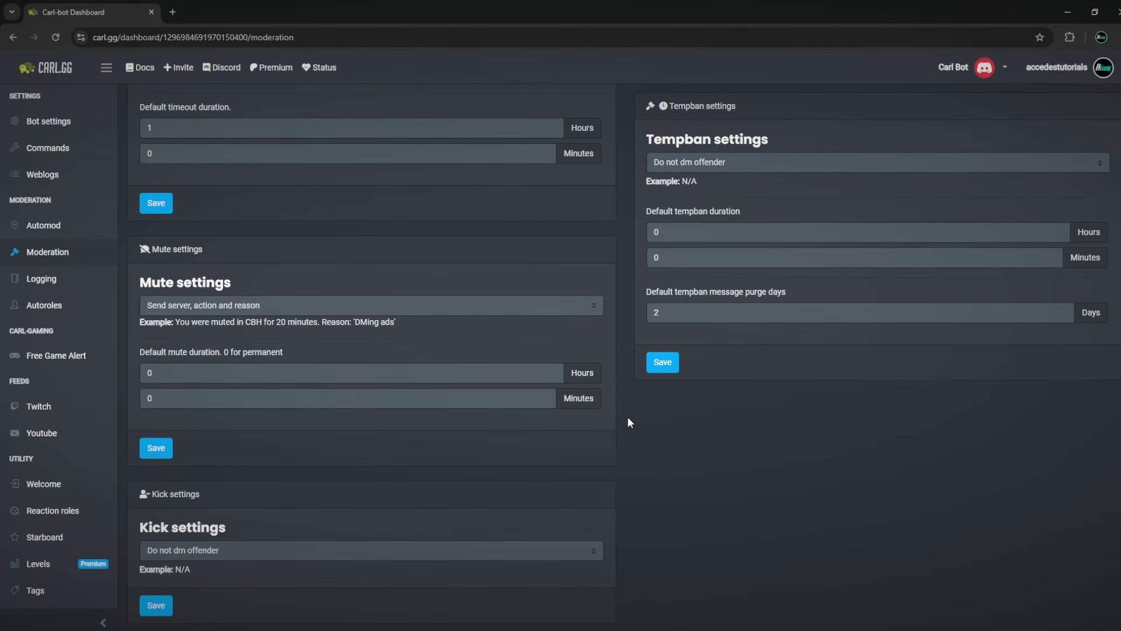
pyautogui.scroll(7, 625, 409)
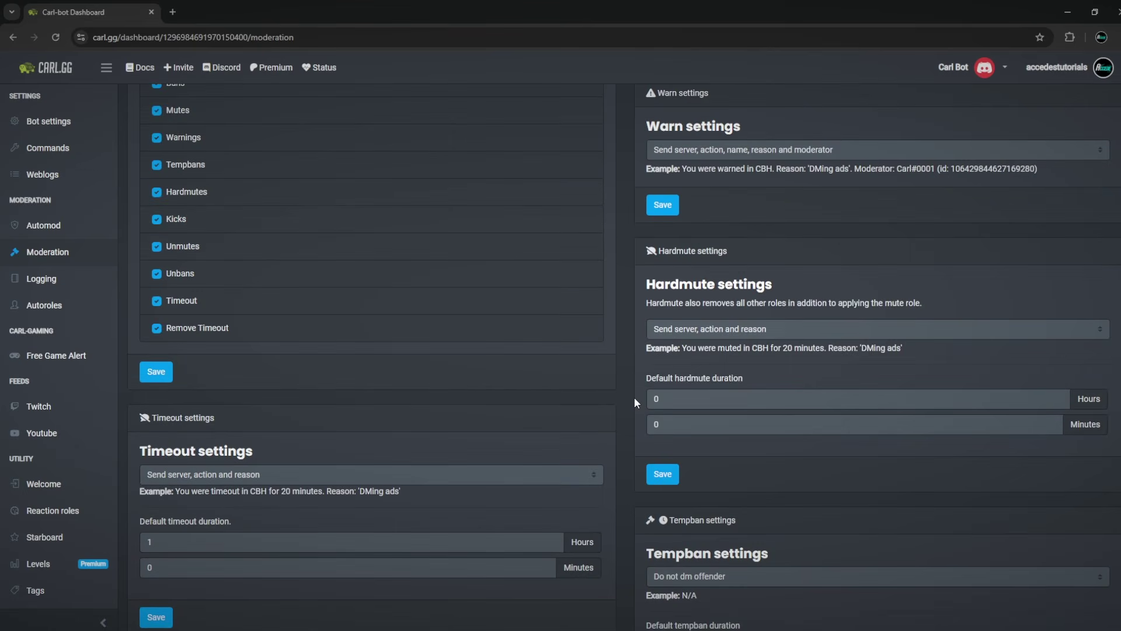
pyautogui.scroll(4, 634, 397)
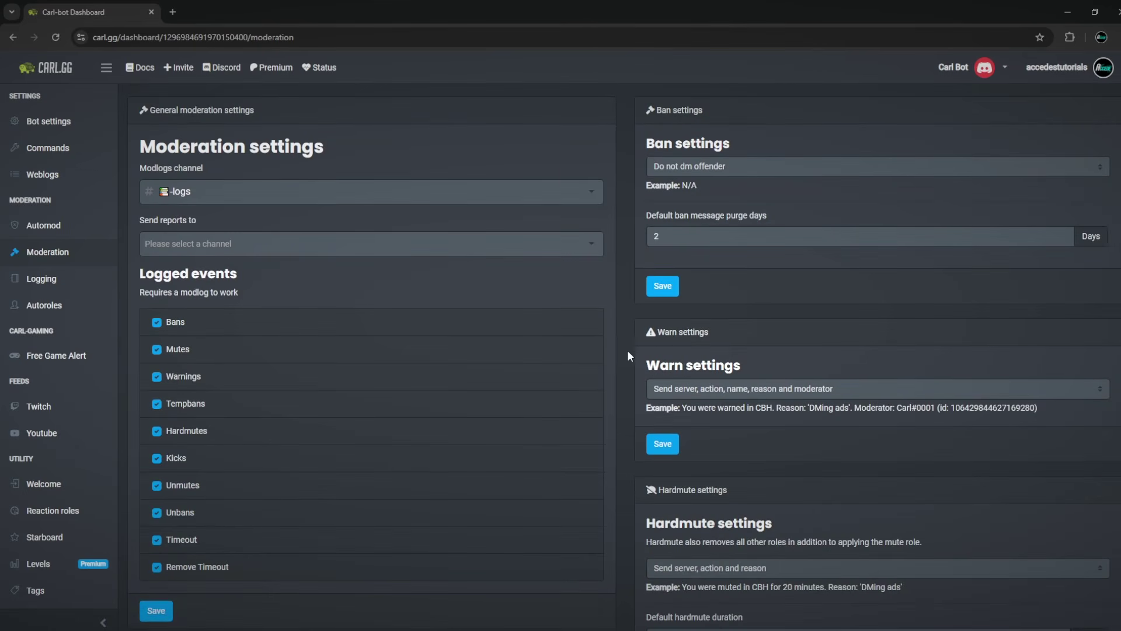
# Step: Open the Logging settings, set the default log channel to 📚-logs, and apply the change
pyautogui.click(41, 279)
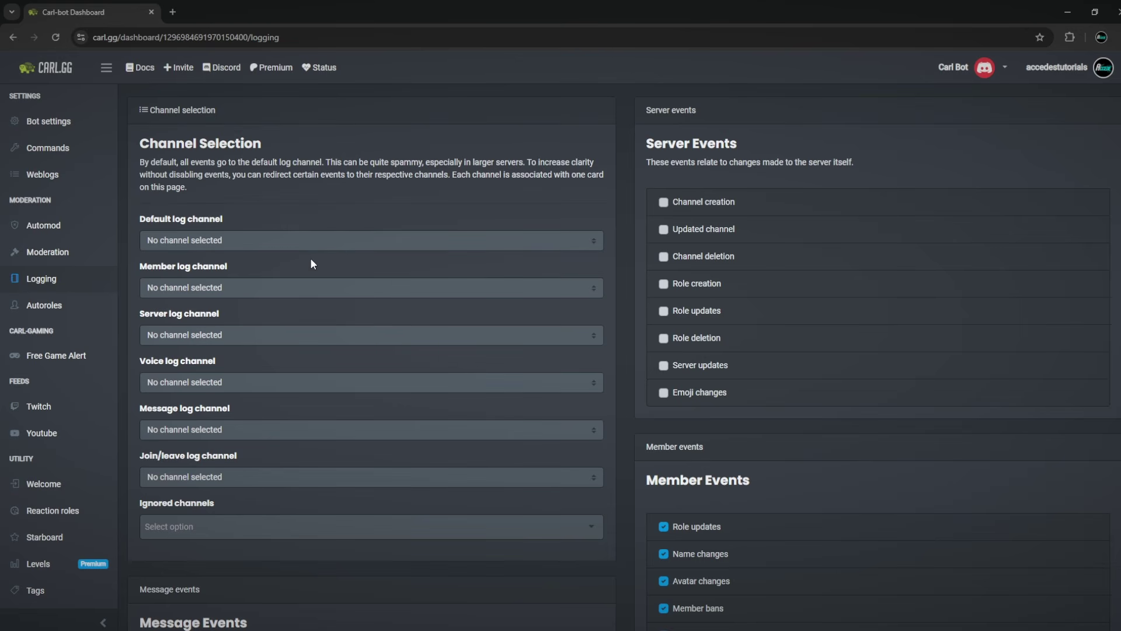
pyautogui.click(292, 240)
pyautogui.click(167, 222)
pyautogui.click(311, 242)
pyautogui.click(180, 331)
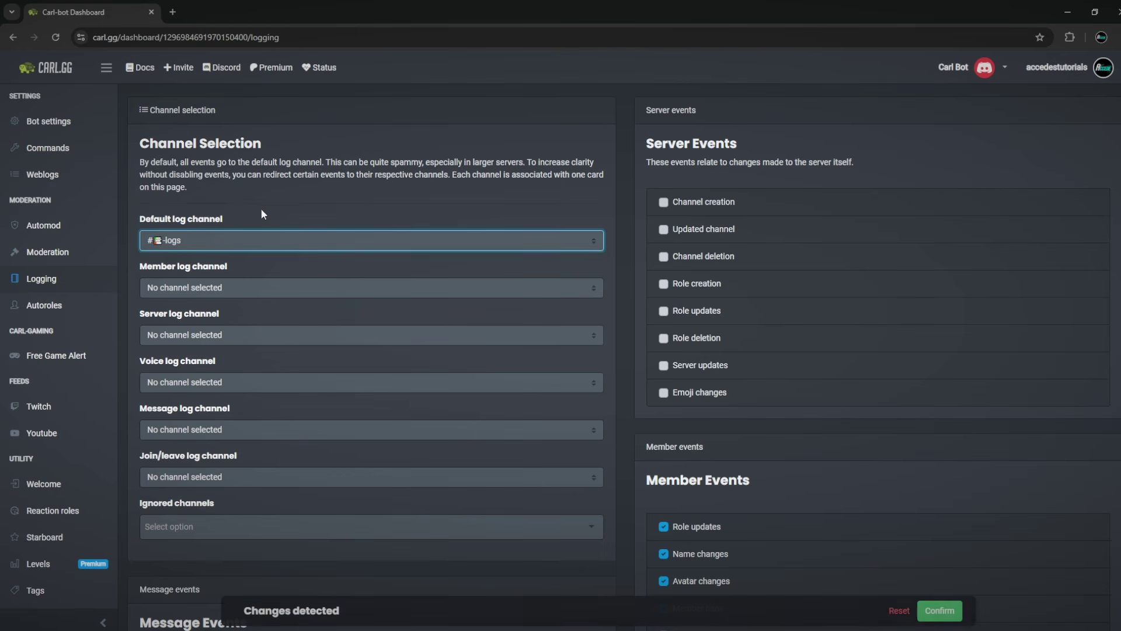
pyautogui.click(947, 611)
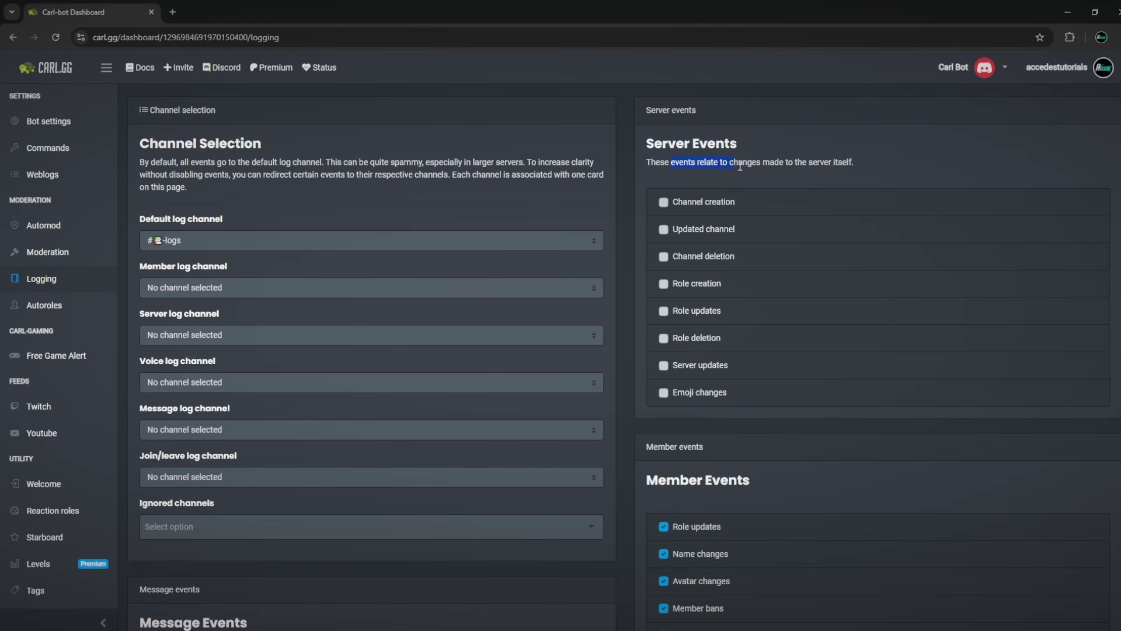
# Step: Enable logging of all Server Events, from Channel creation through Emoji changes, and apply the changes
pyautogui.click(665, 202)
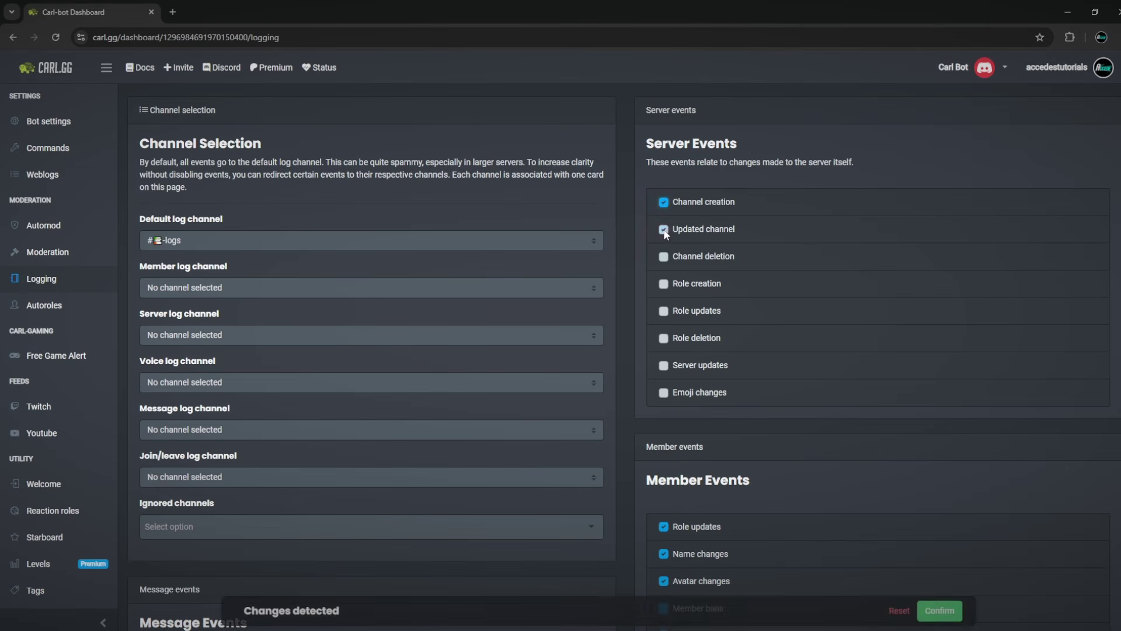
pyautogui.click(663, 229)
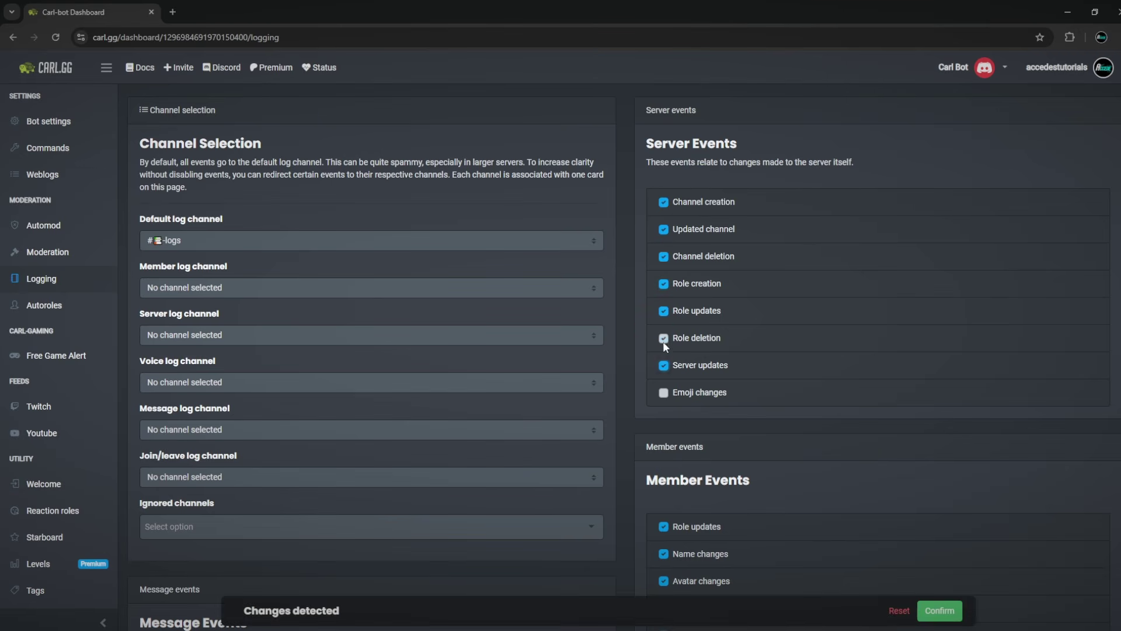
pyautogui.scroll(-5, 632, 313)
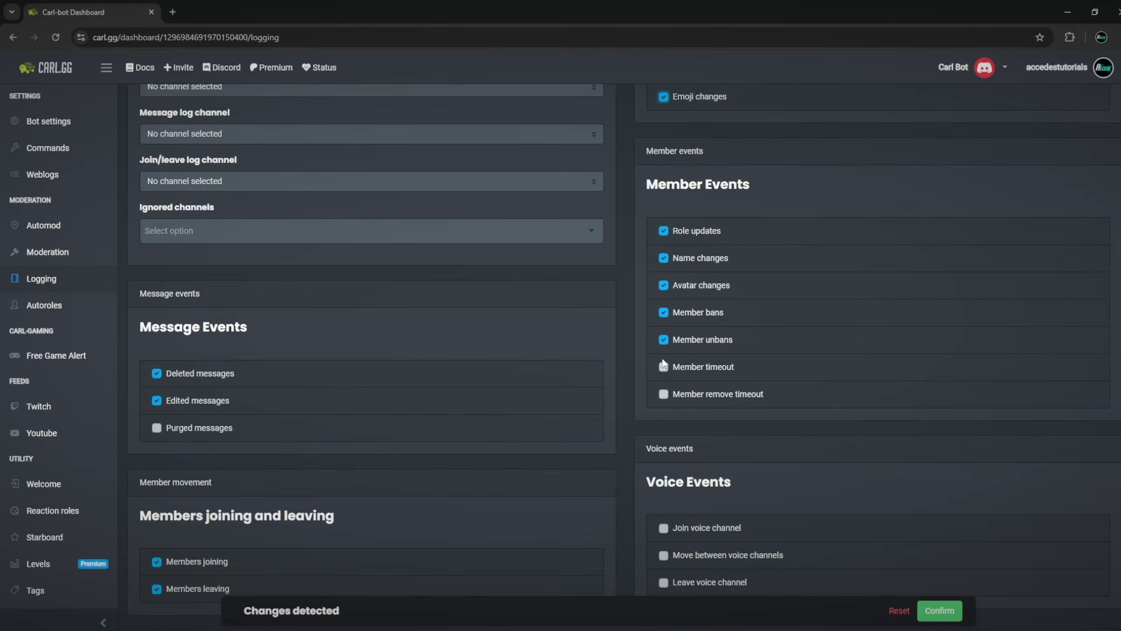
pyautogui.scroll(-1, 318, 340)
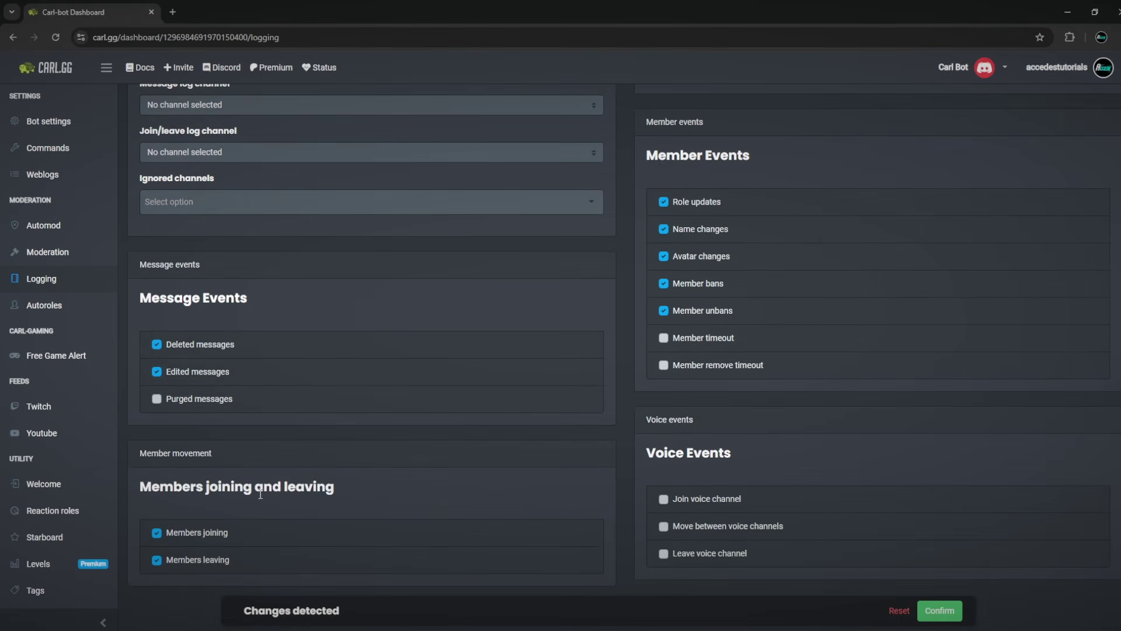
pyautogui.scroll(2, 771, 248)
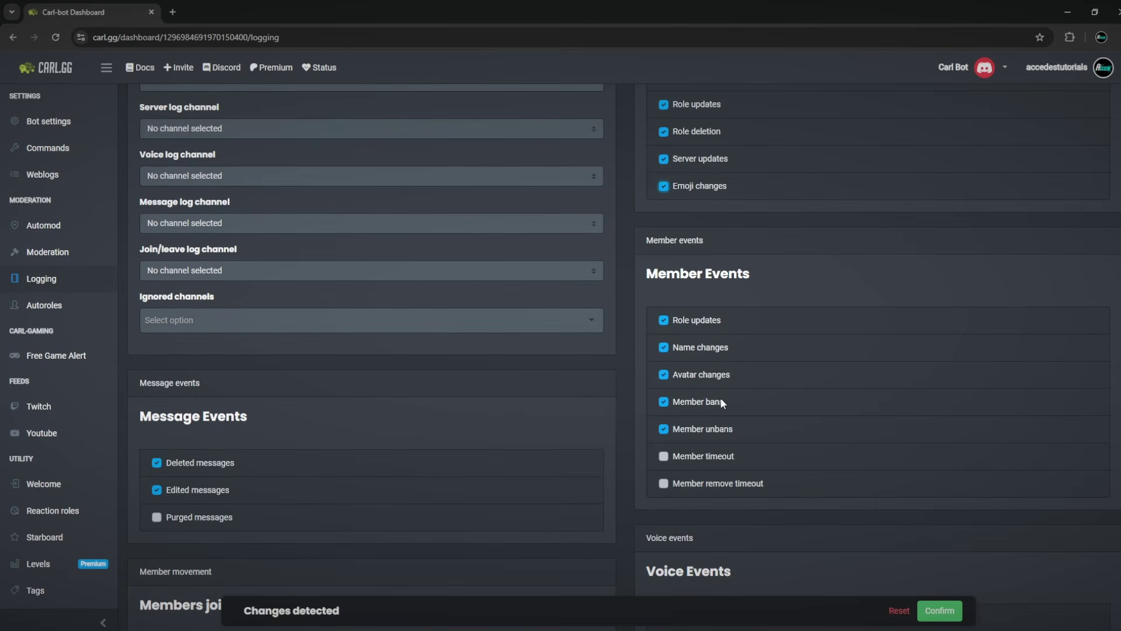
pyautogui.click(940, 611)
# Step: Enable logging for the Join voice channel, Move between voice channels and Leave voice channel events, and apply the changes
pyautogui.scroll(-2, 740, 444)
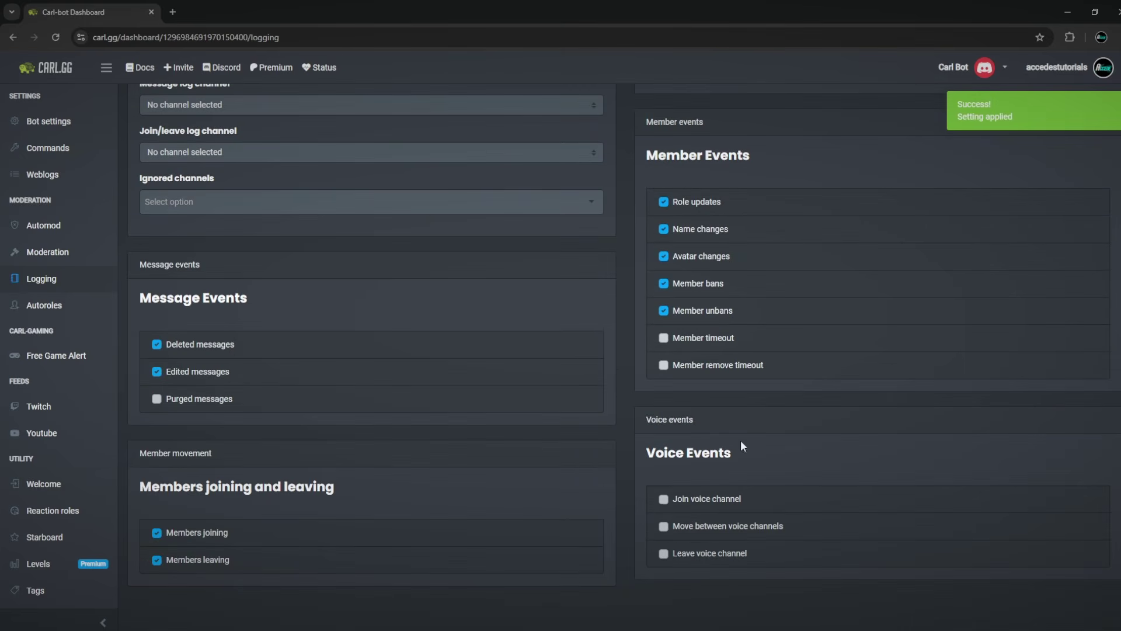
pyautogui.click(664, 500)
pyautogui.click(663, 526)
pyautogui.click(663, 554)
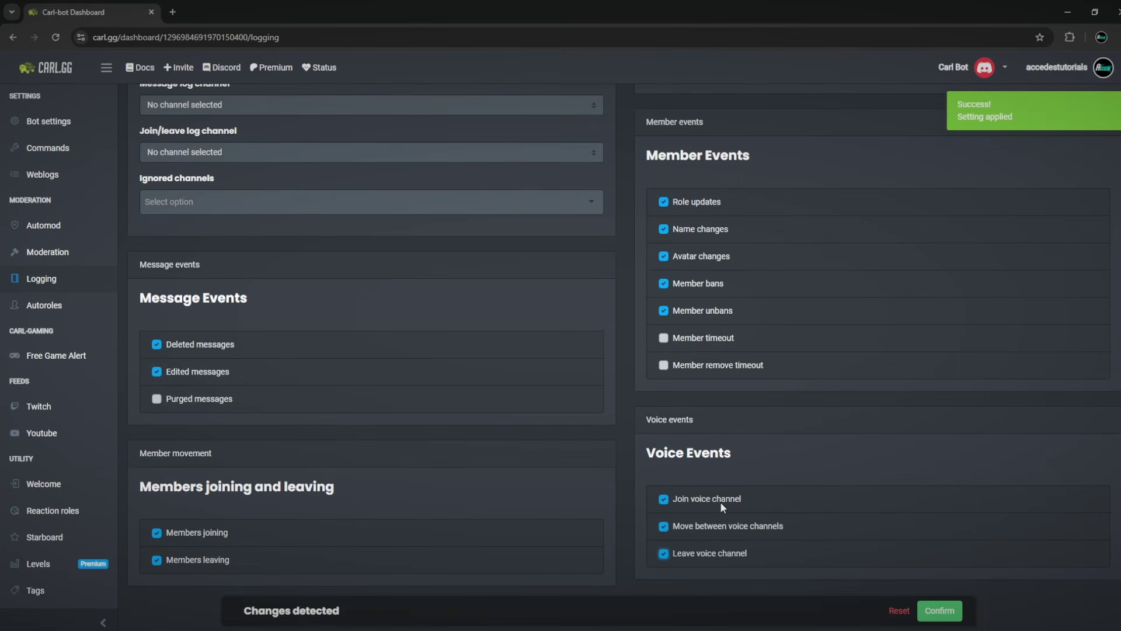
pyautogui.click(943, 611)
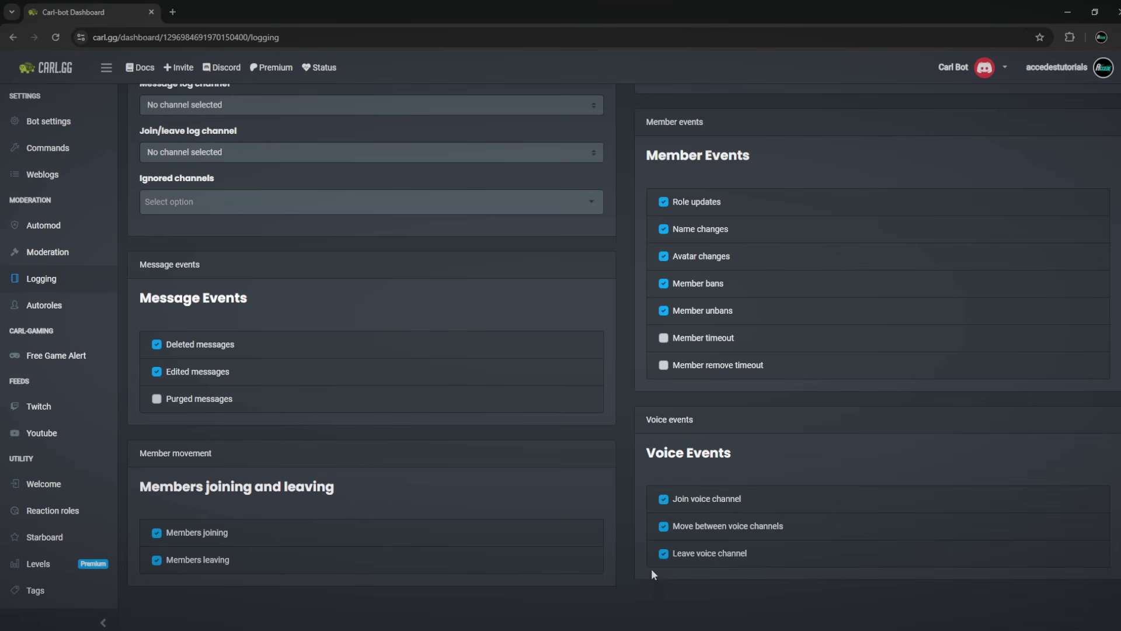
# Step: Look over the logging settings, open the Autoroles settings, and check which roles can be assigned to new members
pyautogui.scroll(5, 642, 467)
pyautogui.scroll(-5, 650, 438)
pyautogui.scroll(5, 650, 433)
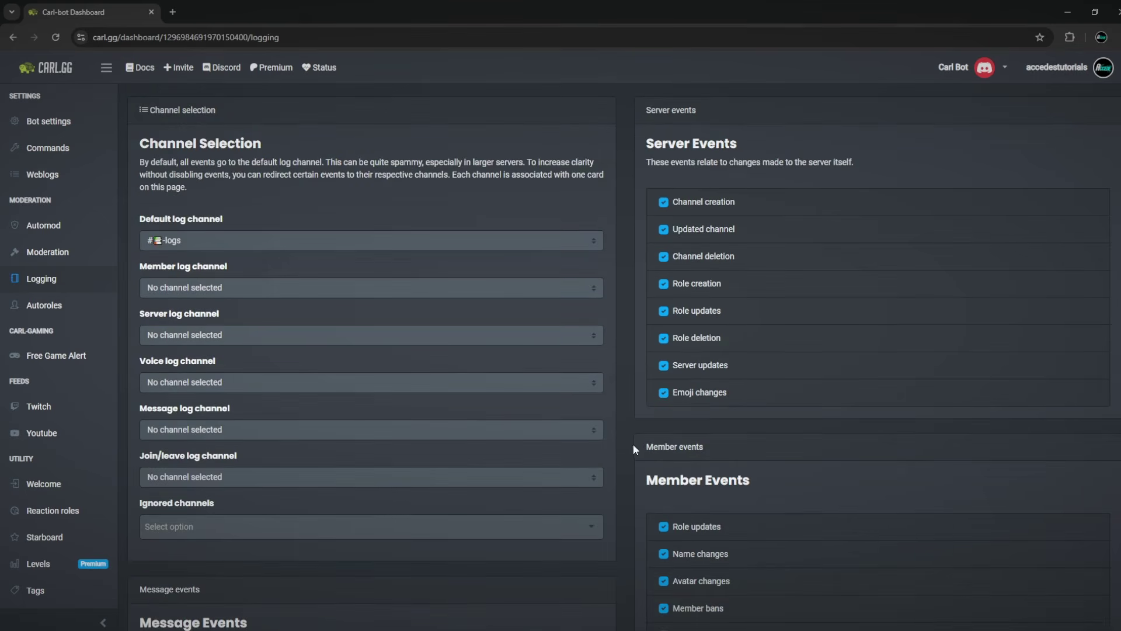
pyautogui.click(43, 305)
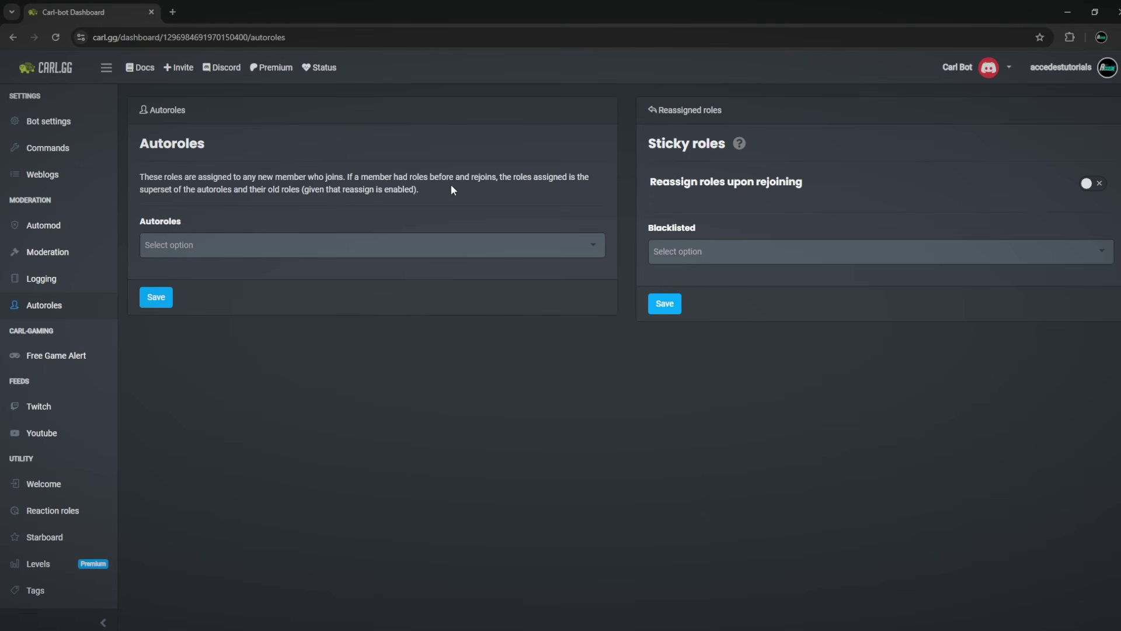
pyautogui.click(185, 248)
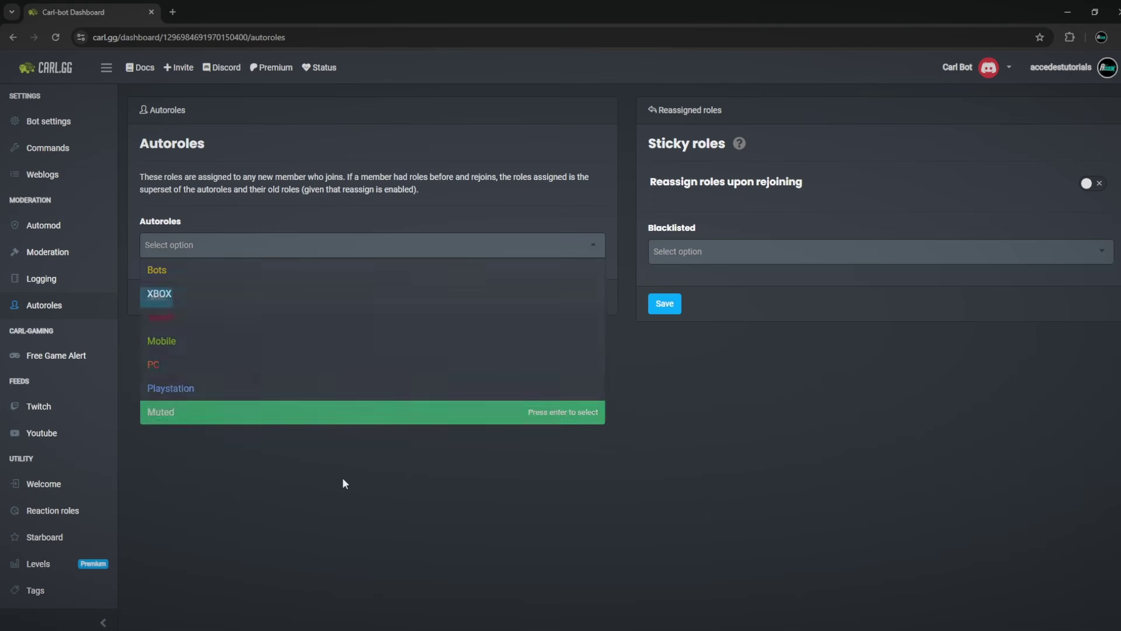
pyautogui.click(233, 227)
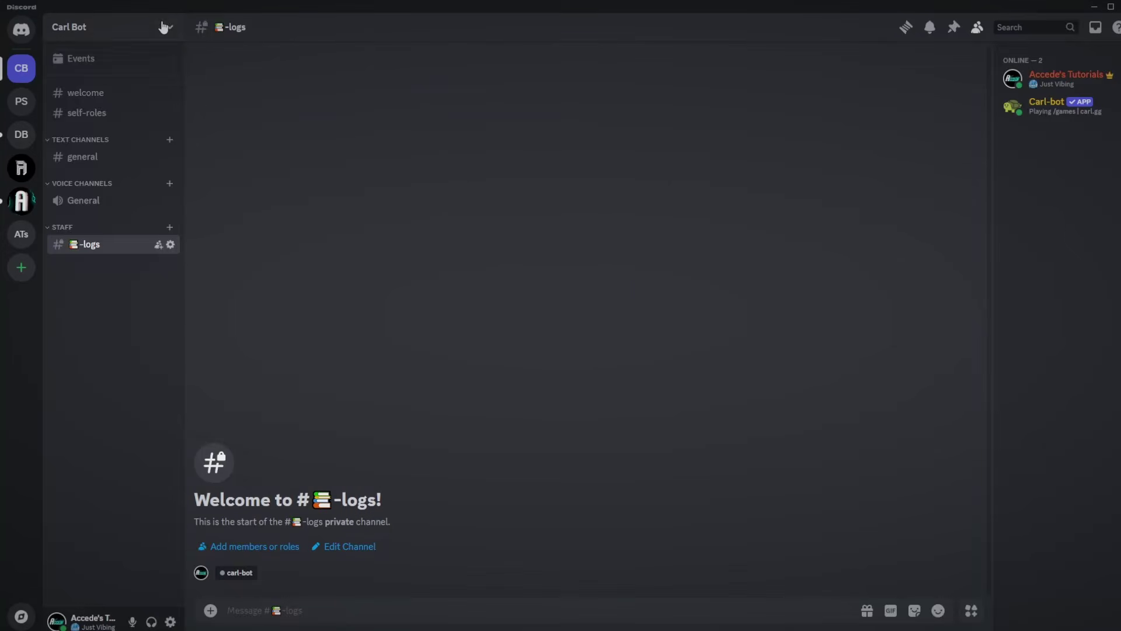
# Step: Switch to Discord and create a server role named Member with the light green color
pyautogui.click(162, 26)
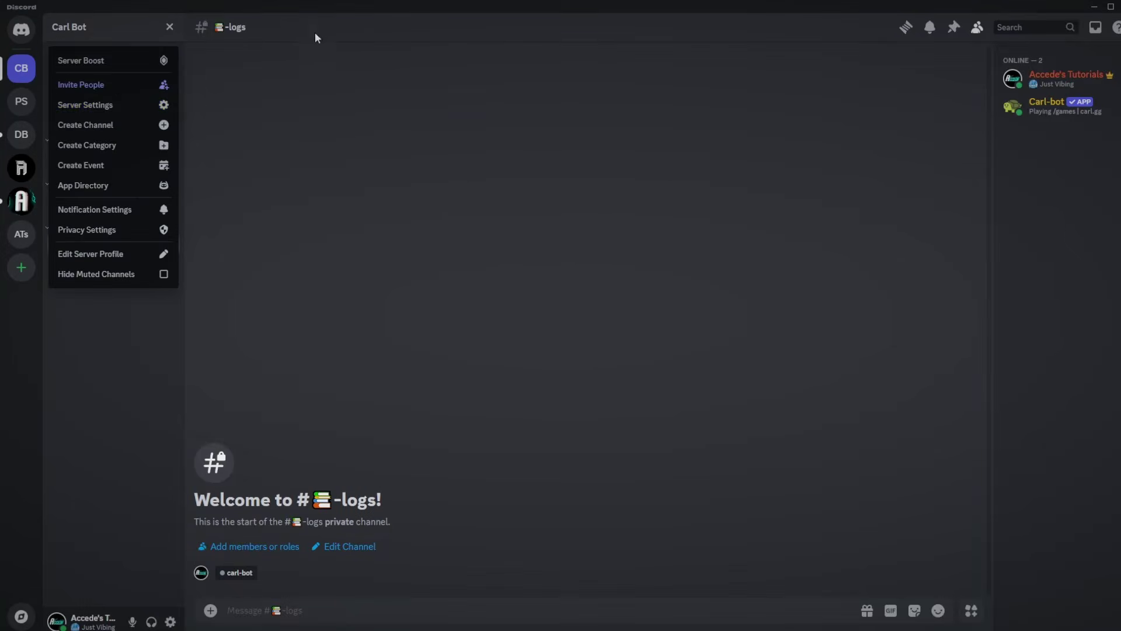
pyautogui.click(110, 115)
pyautogui.click(330, 93)
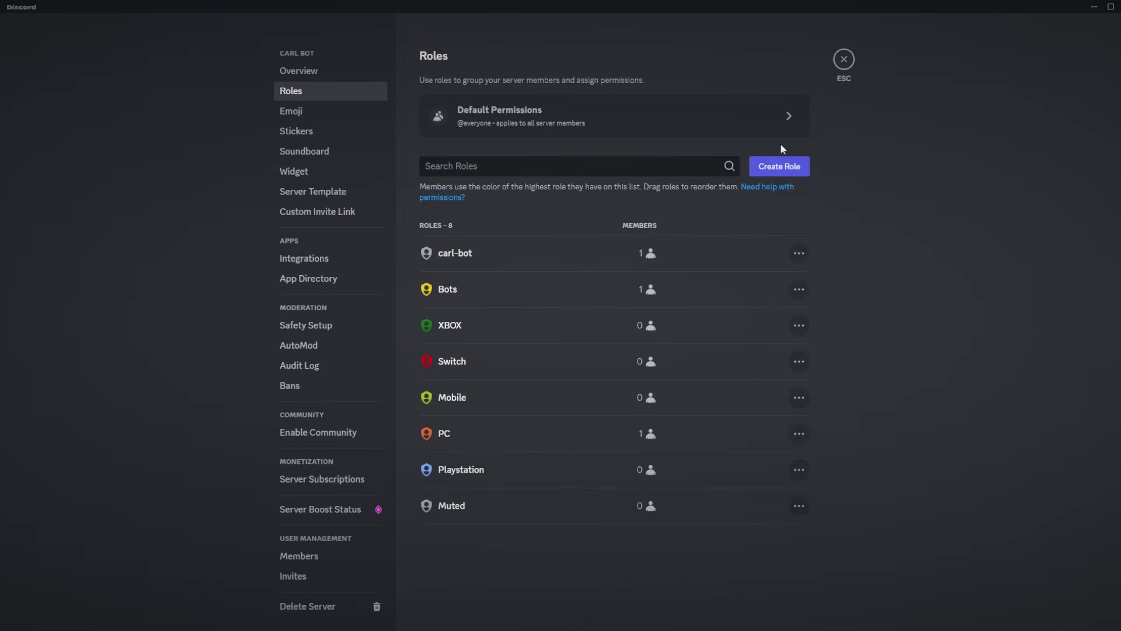
pyautogui.click(778, 165)
pyautogui.hotkey('ctrl', 'a')
pyautogui.write('Member')
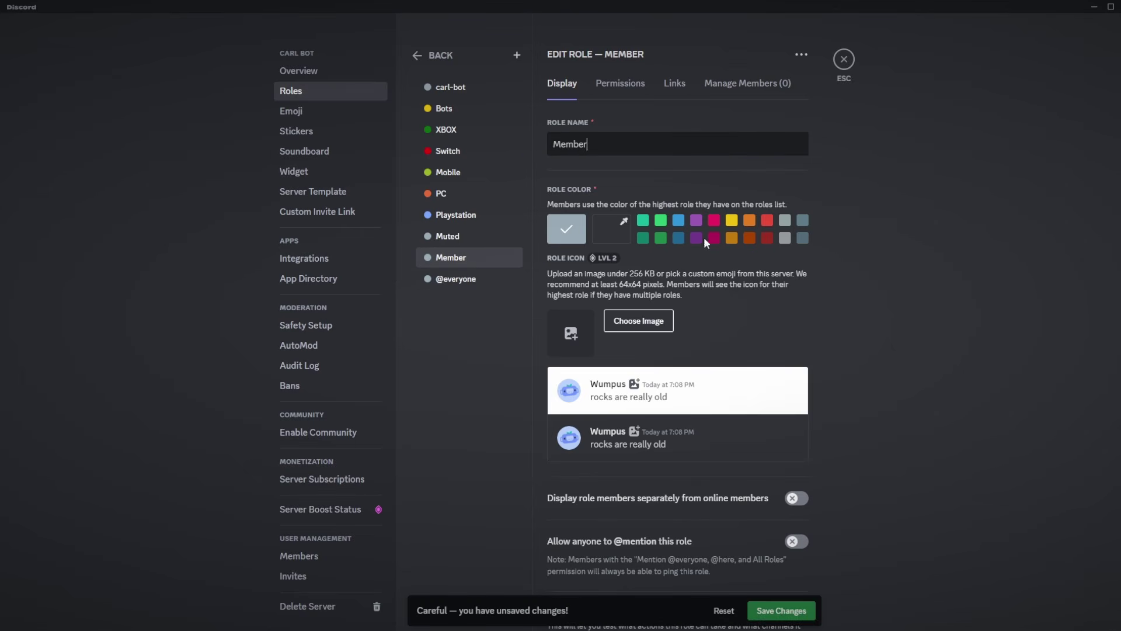
pyautogui.click(660, 219)
pyautogui.click(781, 610)
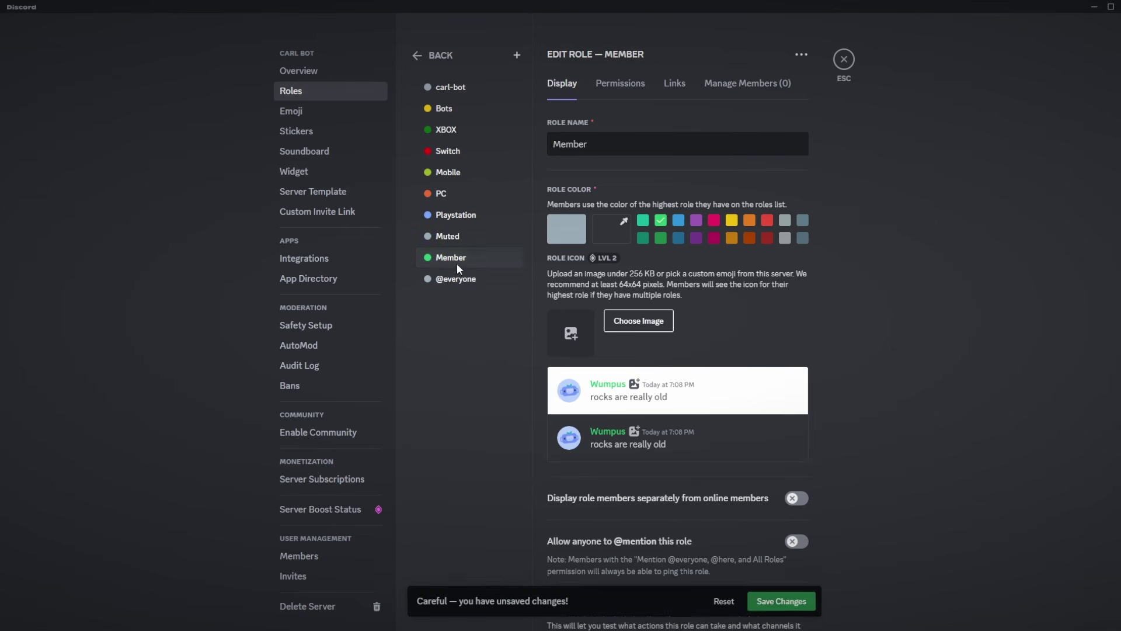
# Step: Move the Member role above Muted, display its members separately from online members, save, and leave the server settings
pyautogui.moveTo(468, 257); pyautogui.dragTo(457, 230)
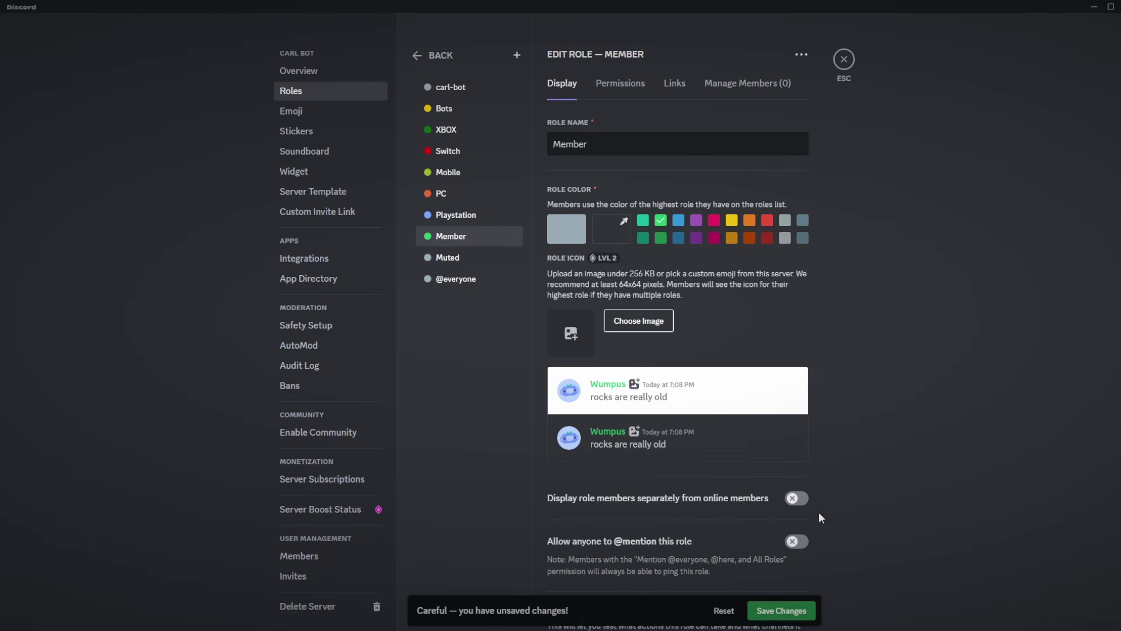
pyautogui.click(797, 498)
pyautogui.click(782, 611)
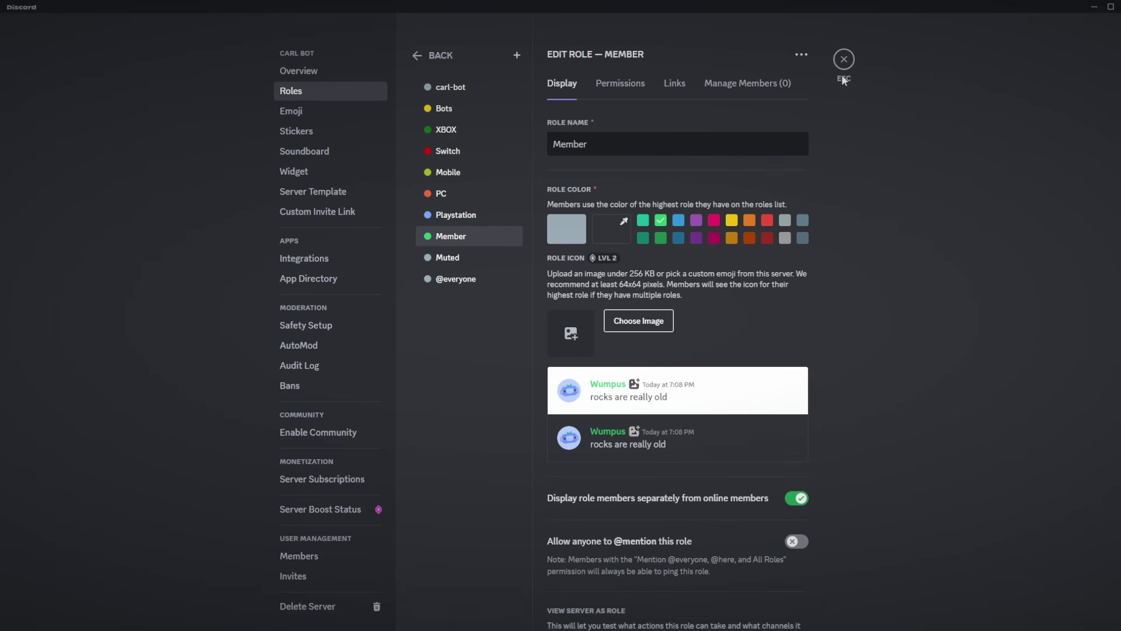
pyautogui.click(844, 59)
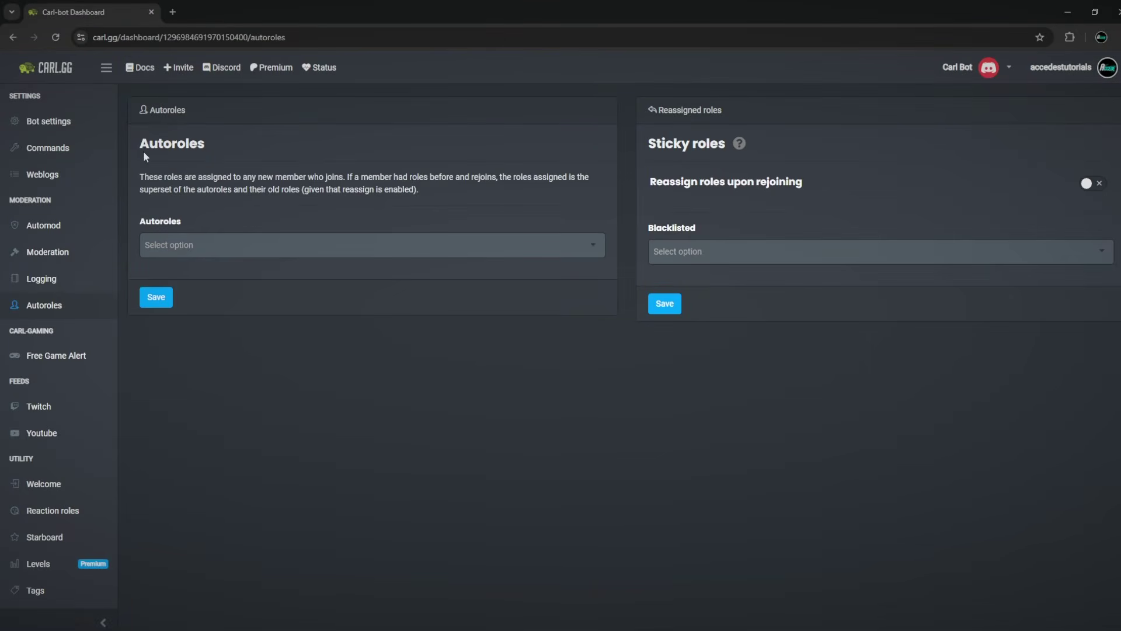
# Step: Back on the Carl-bot dashboard, set Member as the autorole for new members and save it
pyautogui.click(310, 244)
pyautogui.click(186, 395)
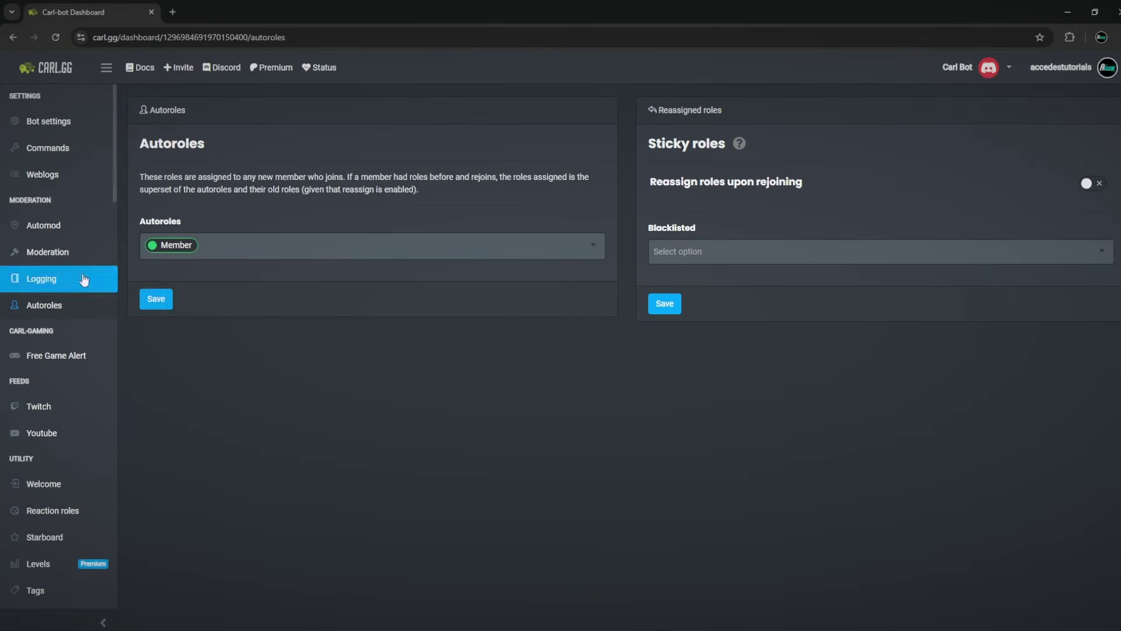
pyautogui.click(165, 303)
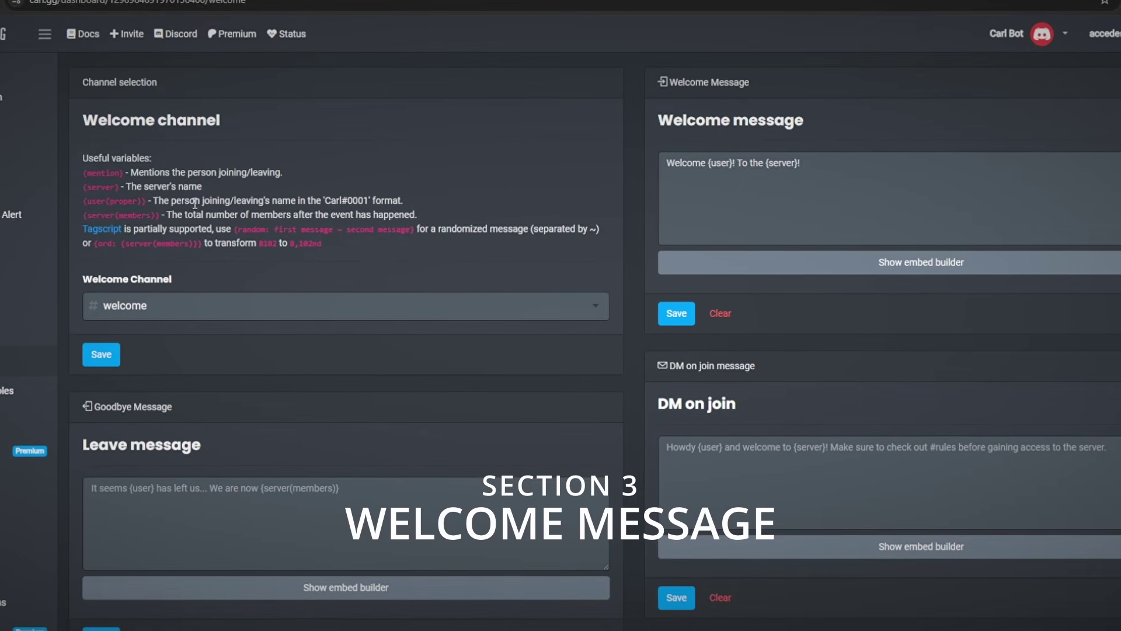
# Step: Examine the useful variables for welcome messages, including {mention}, {server}, {user(proper)} and {server(members)}
pyautogui.moveTo(91, 174); pyautogui.dragTo(147, 191)
pyautogui.click(114, 167)
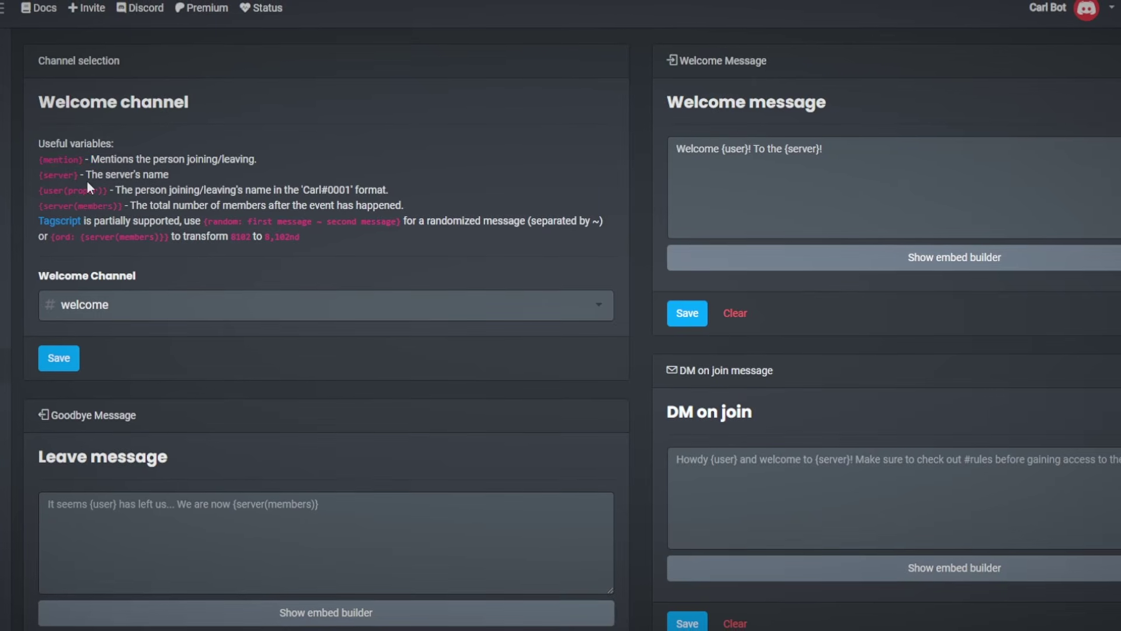
pyautogui.moveTo(302, 190); pyautogui.dragTo(354, 191)
pyautogui.click(454, 212)
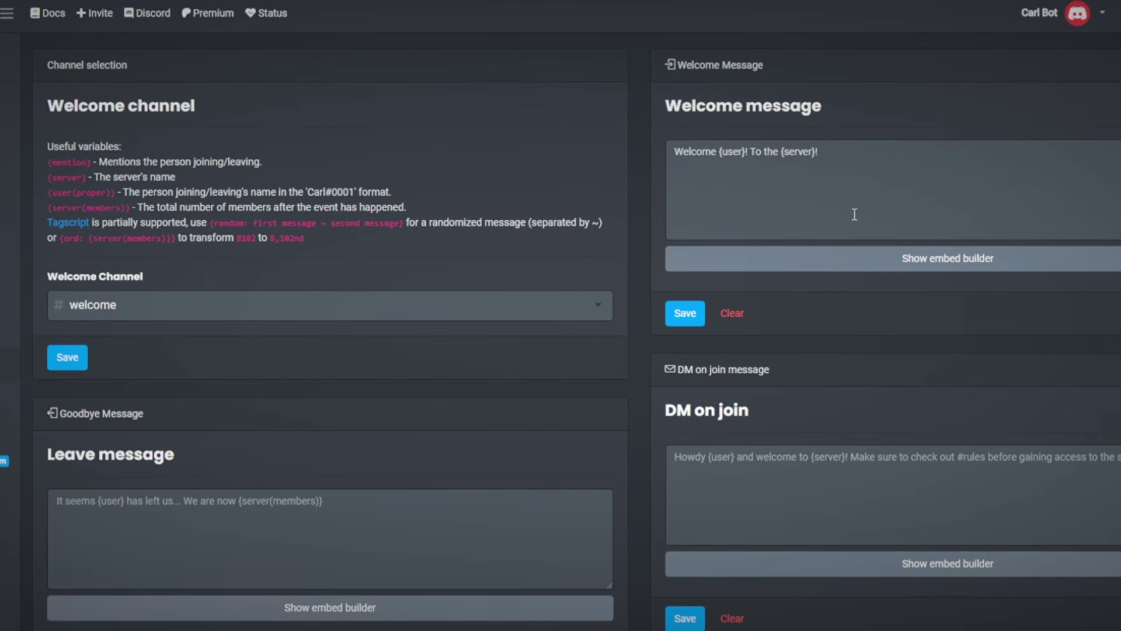
# Step: Set the leave message to "Uh oh, {user} has left the {server}." and save it
pyautogui.scroll(-5, 853, 212)
pyautogui.click(378, 198)
pyautogui.scroll(2, 415, 220)
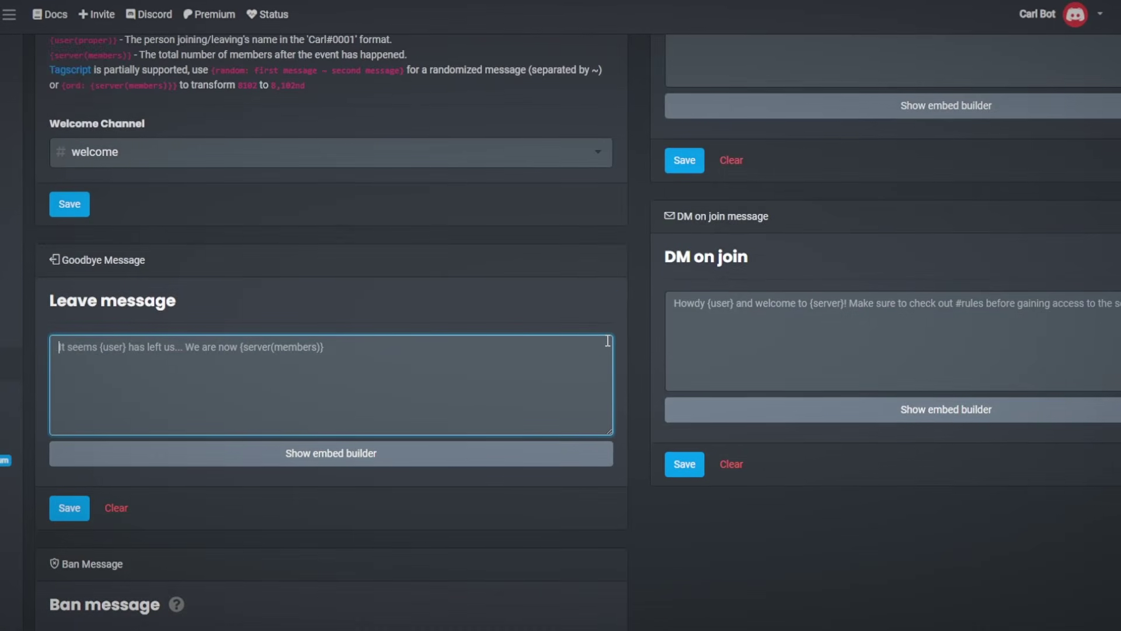
pyautogui.write('Uh oh, {')
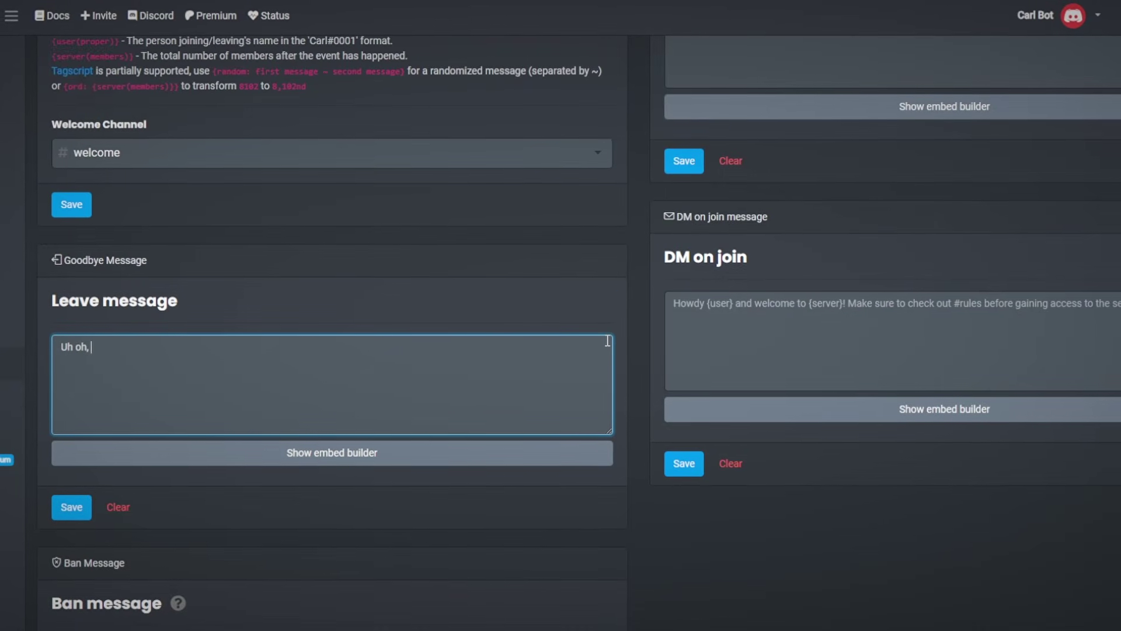
pyautogui.write('user} has let')
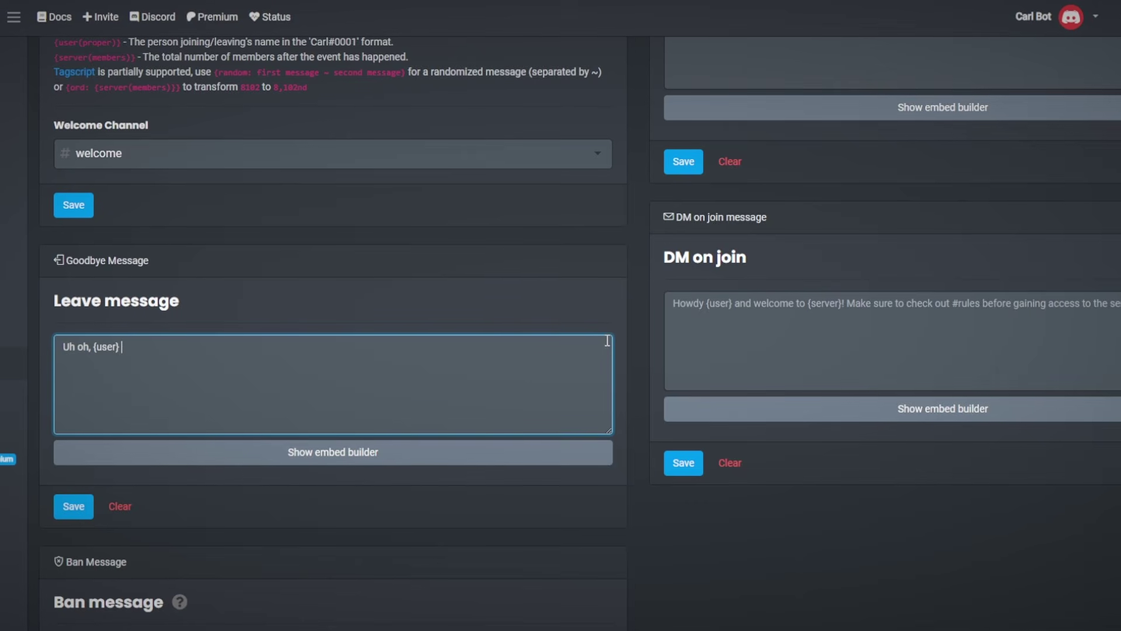
pyautogui.write('t the {serve')
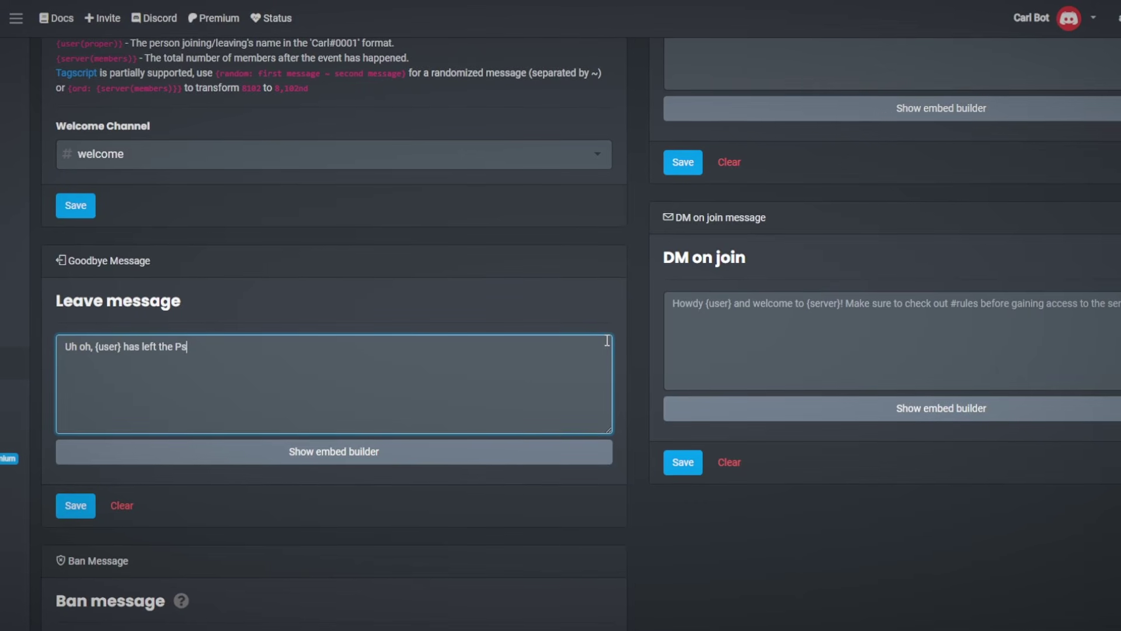
pyautogui.write('r}.')
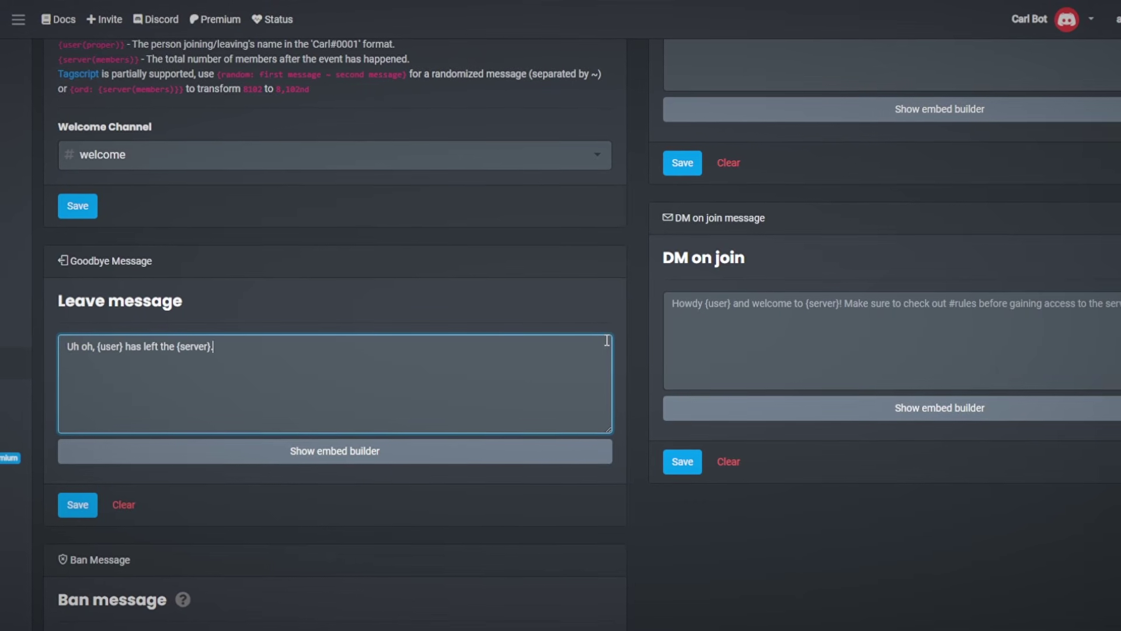
pyautogui.click(79, 504)
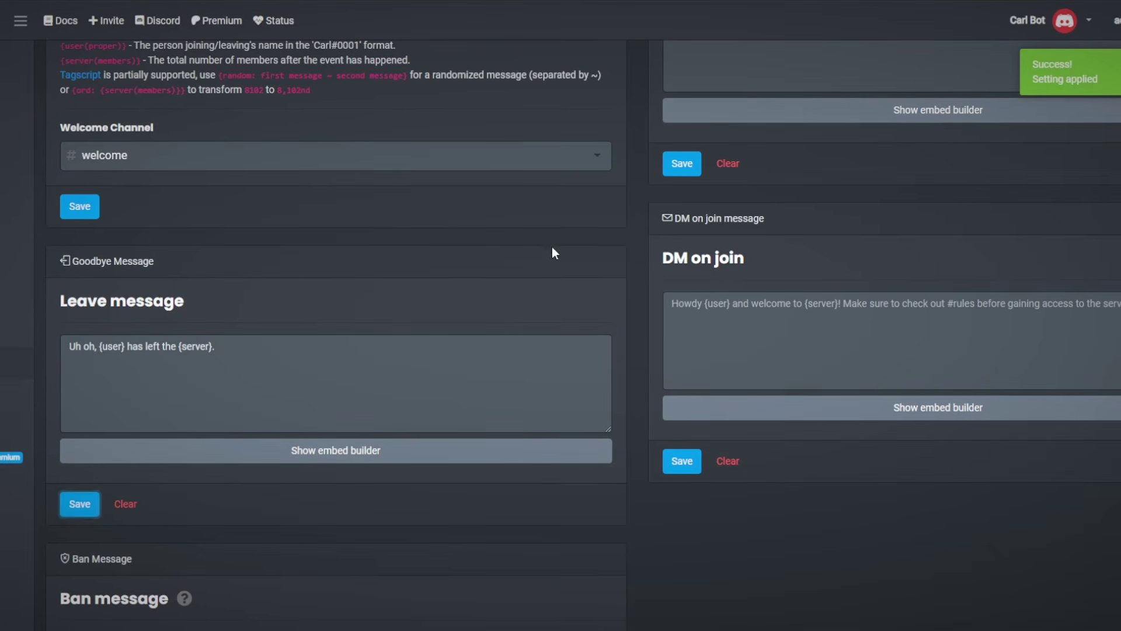
pyautogui.scroll(1, 700, 375)
pyautogui.click(734, 386)
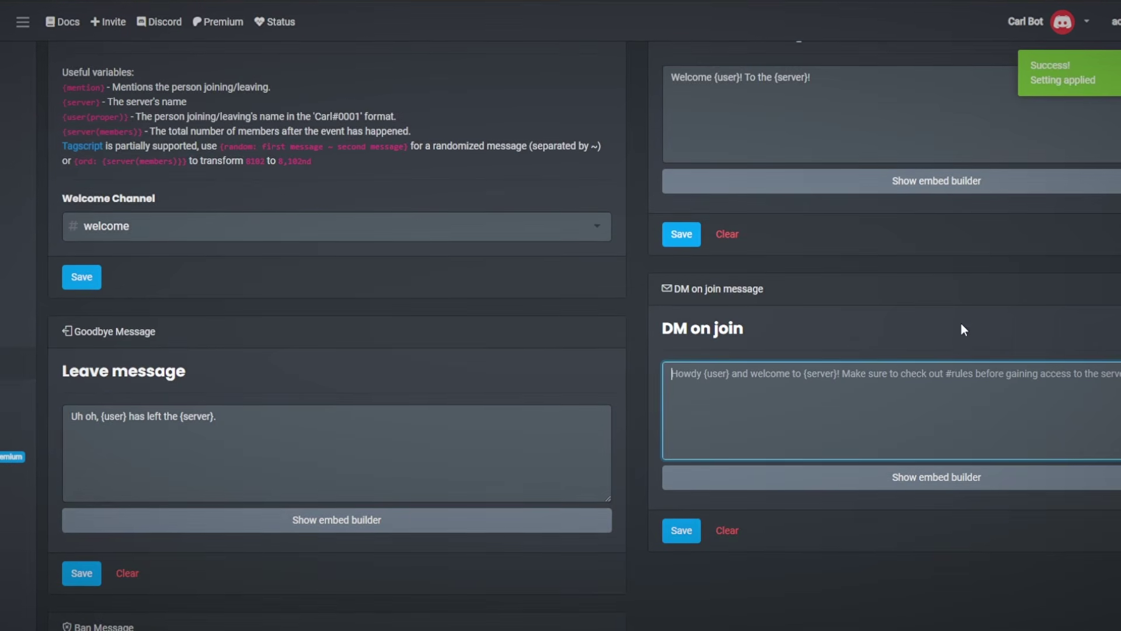
pyautogui.scroll(1, 962, 323)
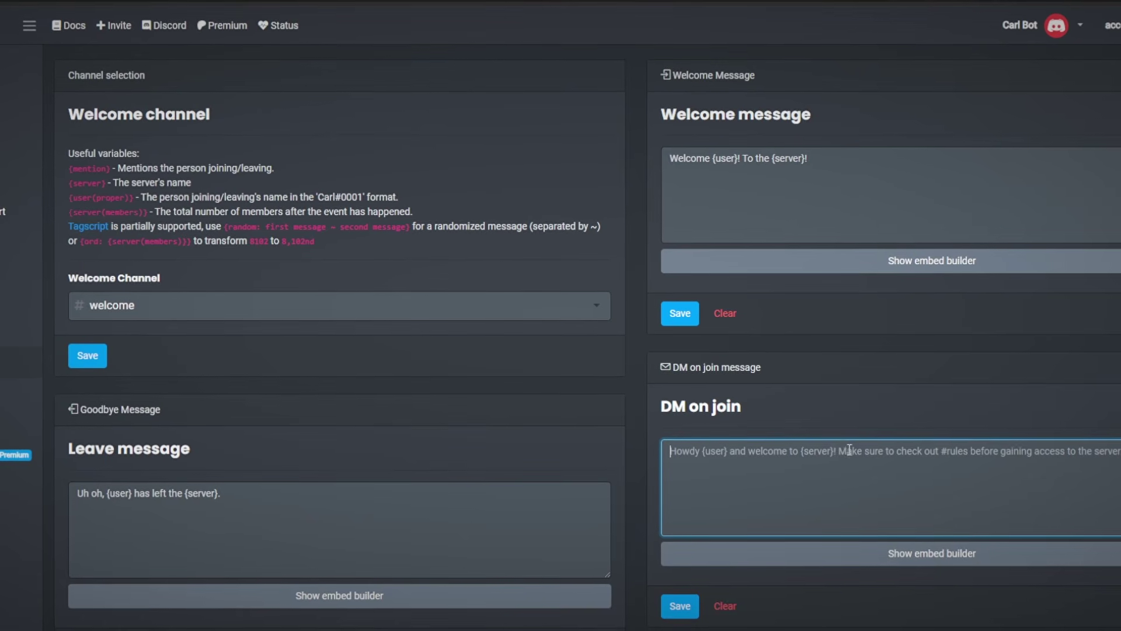
pyautogui.click(860, 416)
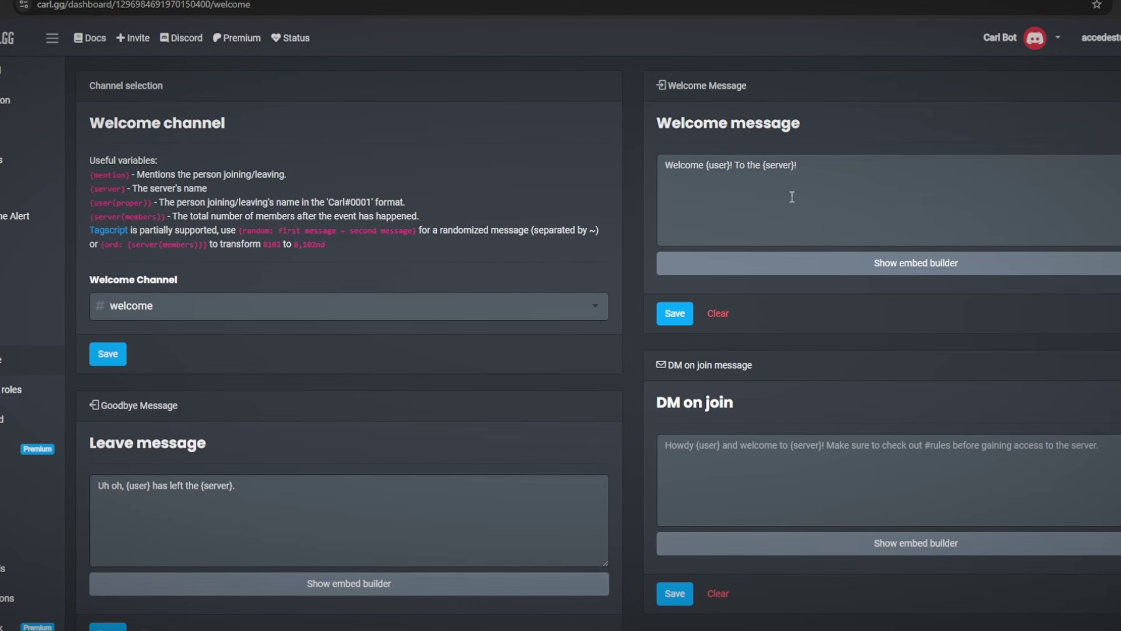
# Step: Show the embed builder for the welcome message and examine its title, description, image and footer fields
pyautogui.click(912, 268)
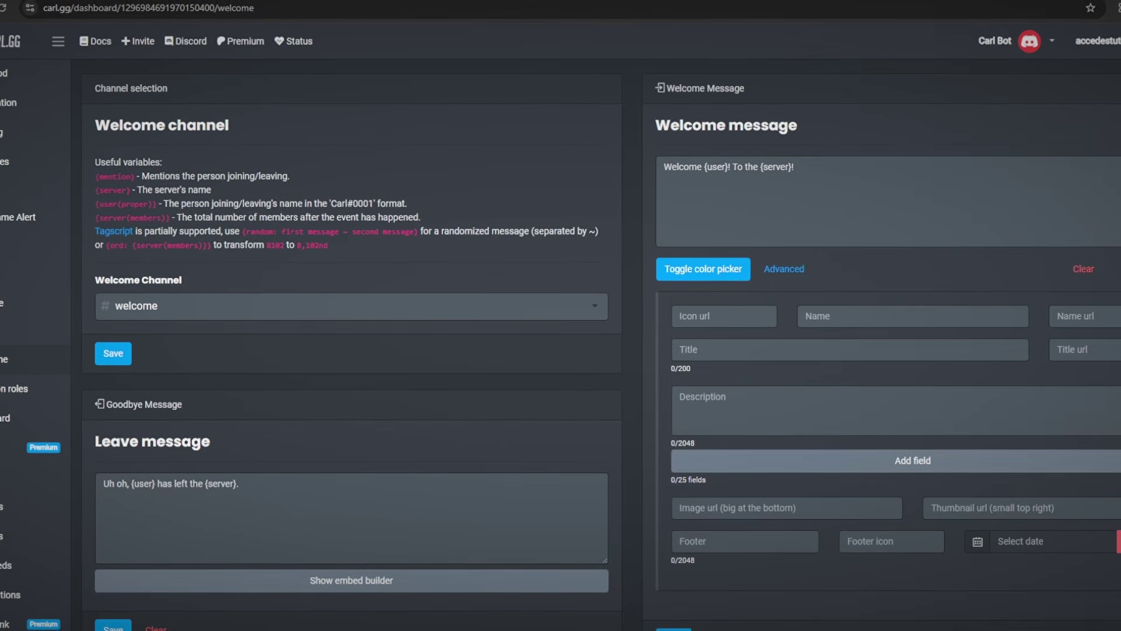
pyautogui.scroll(-4, 839, 504)
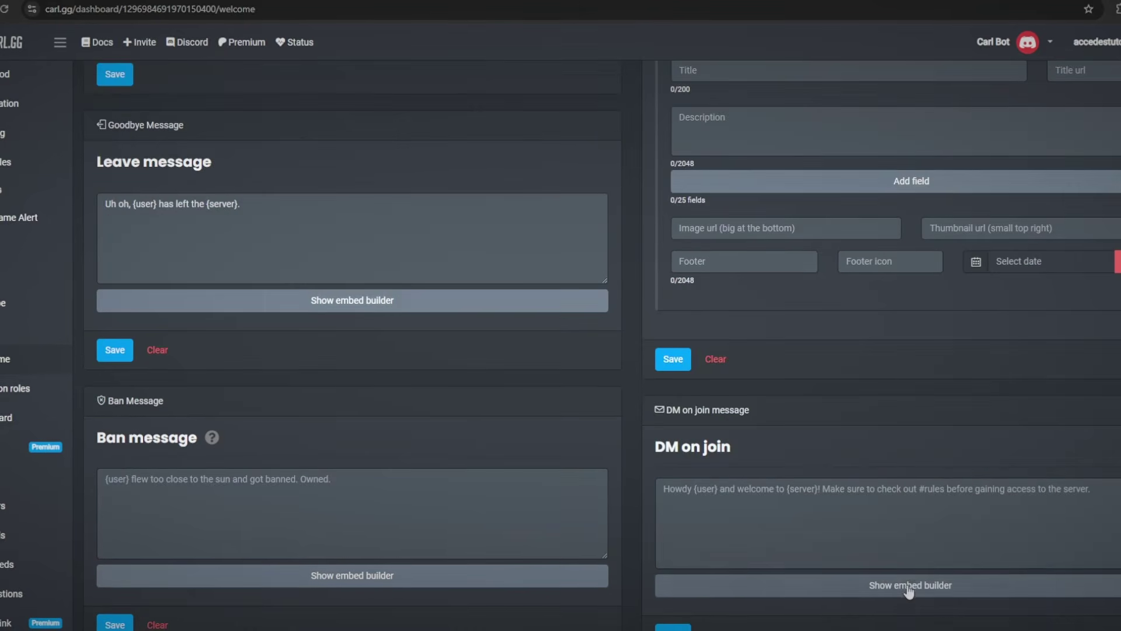
pyautogui.scroll(3, 847, 409)
pyautogui.scroll(1, 853, 339)
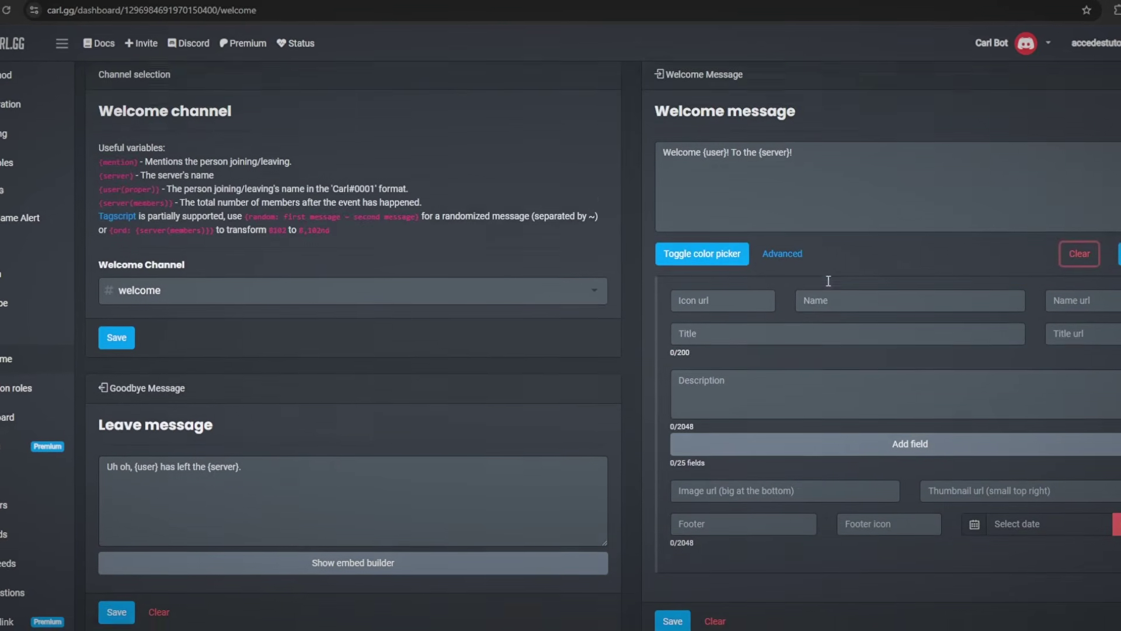
pyautogui.click(831, 316)
pyautogui.click(837, 344)
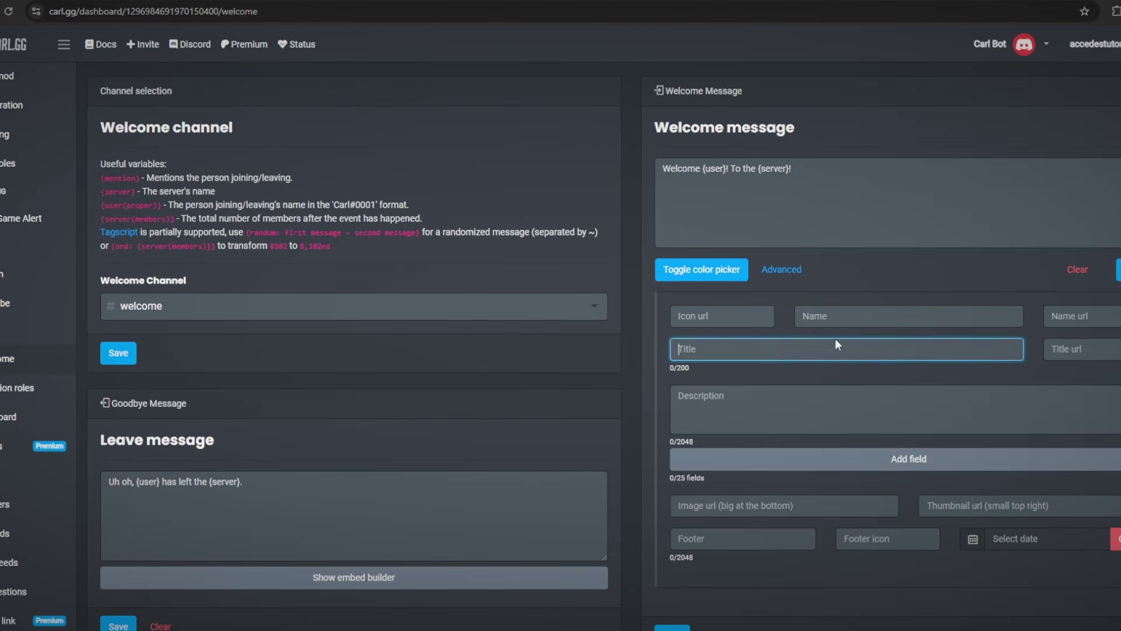
pyautogui.click(735, 396)
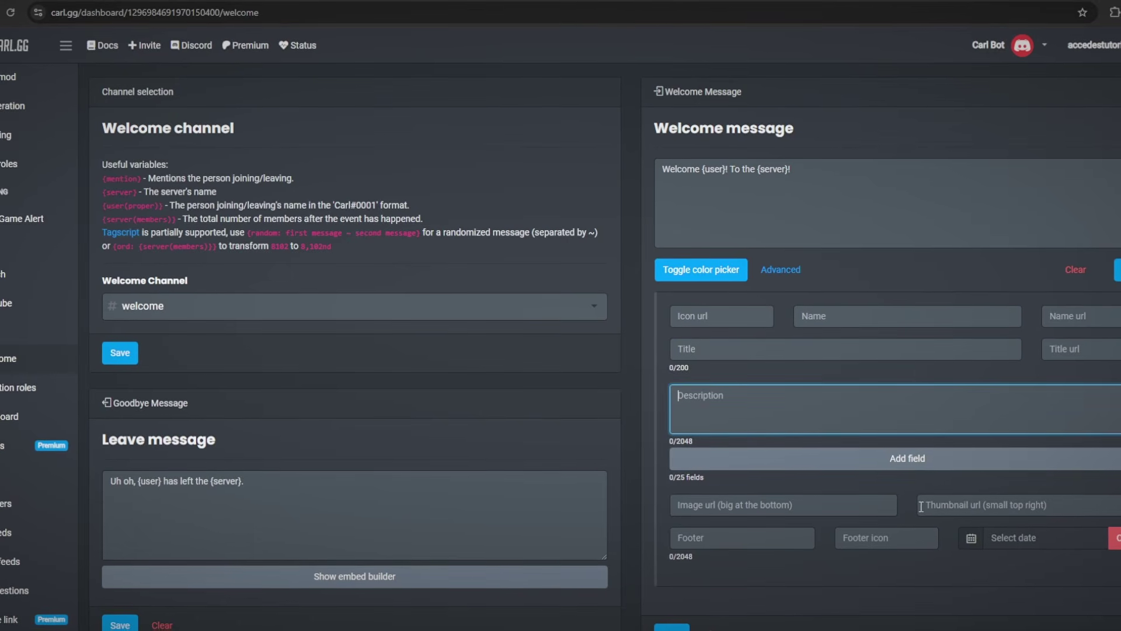
pyautogui.scroll(-1, 980, 428)
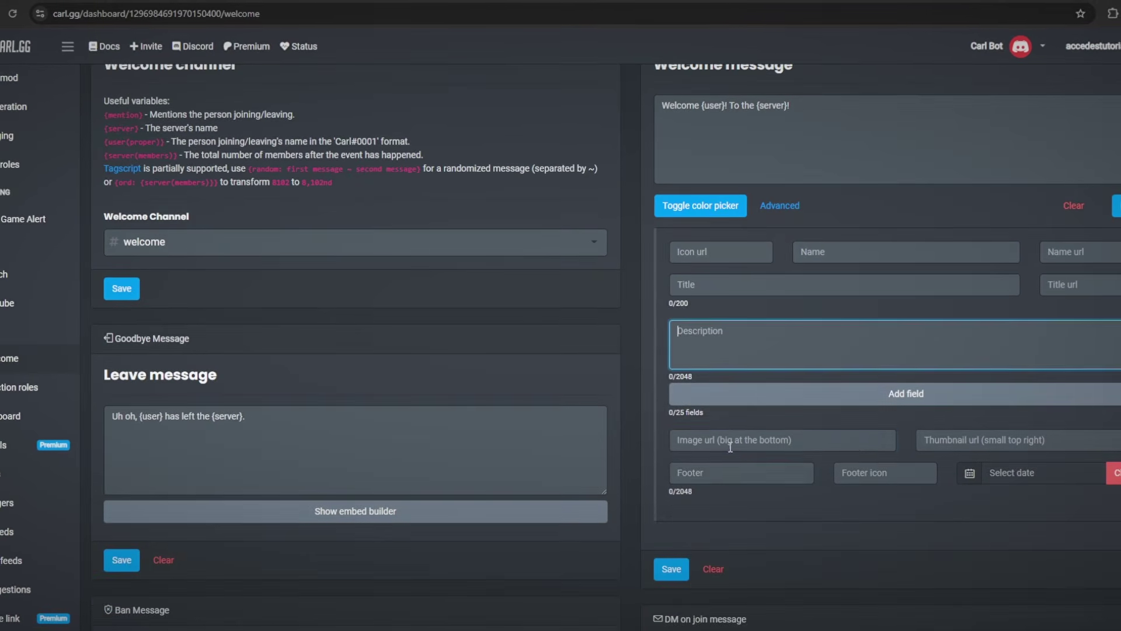
pyautogui.click(806, 447)
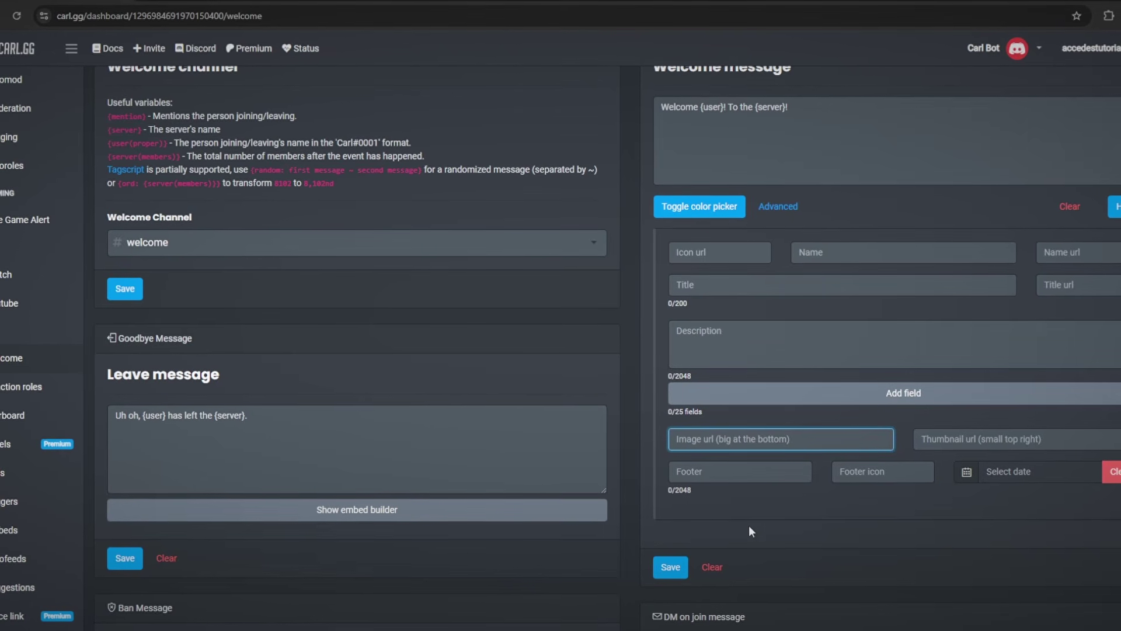
pyautogui.click(687, 559)
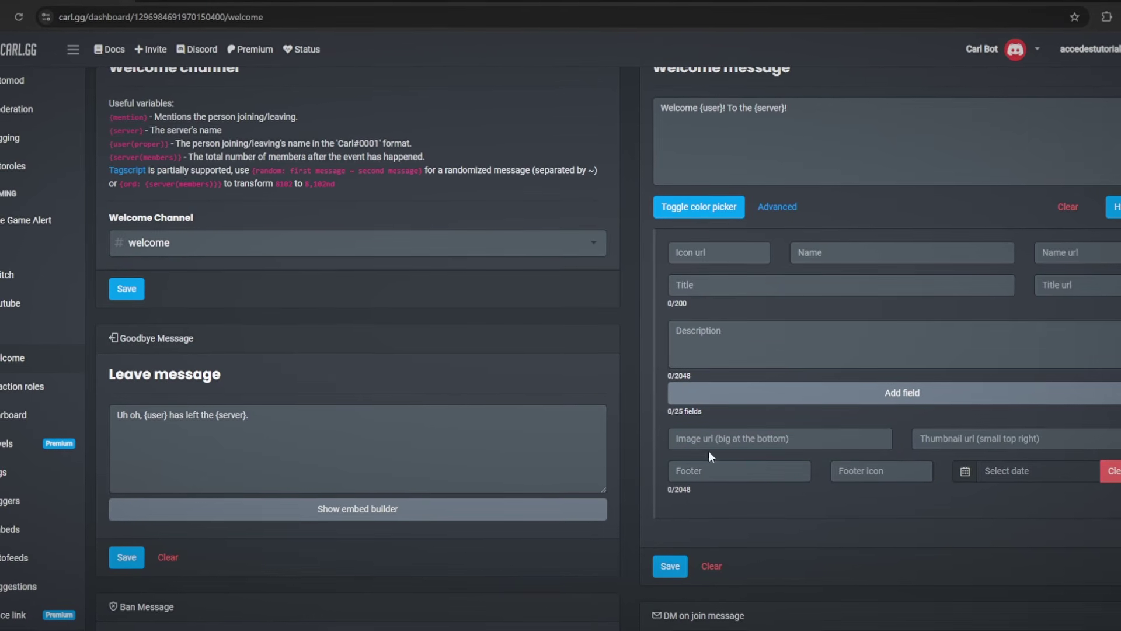
# Step: Give the welcome embed the title "Welcome" and the placeholder description "vccxgcxgdfgdsgf"
pyautogui.click(831, 280)
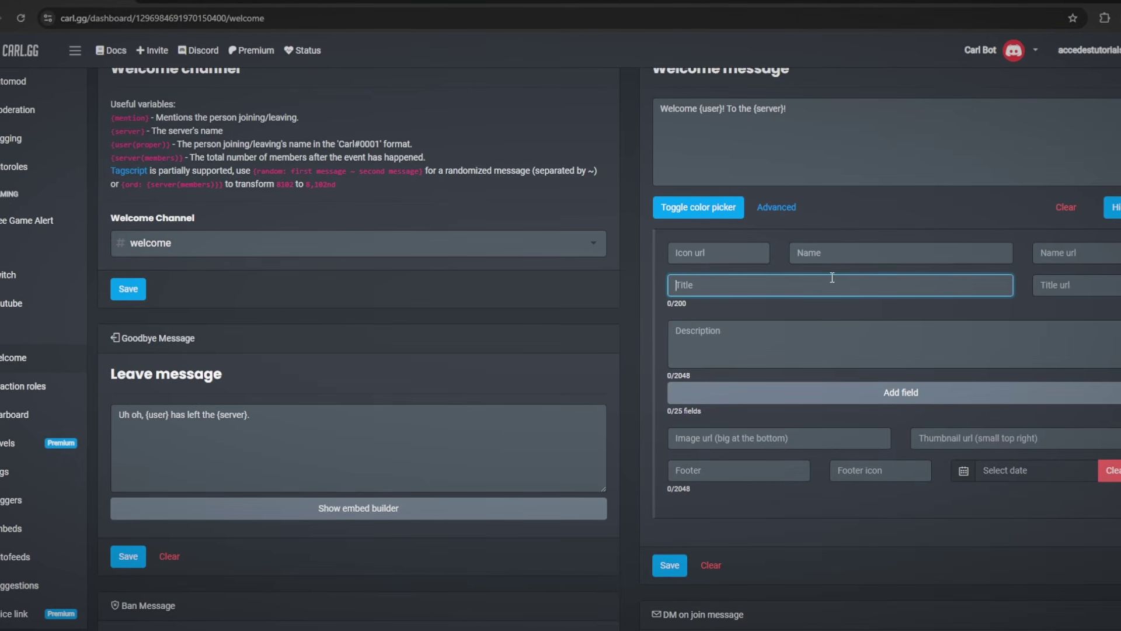
pyautogui.write('Welcome')
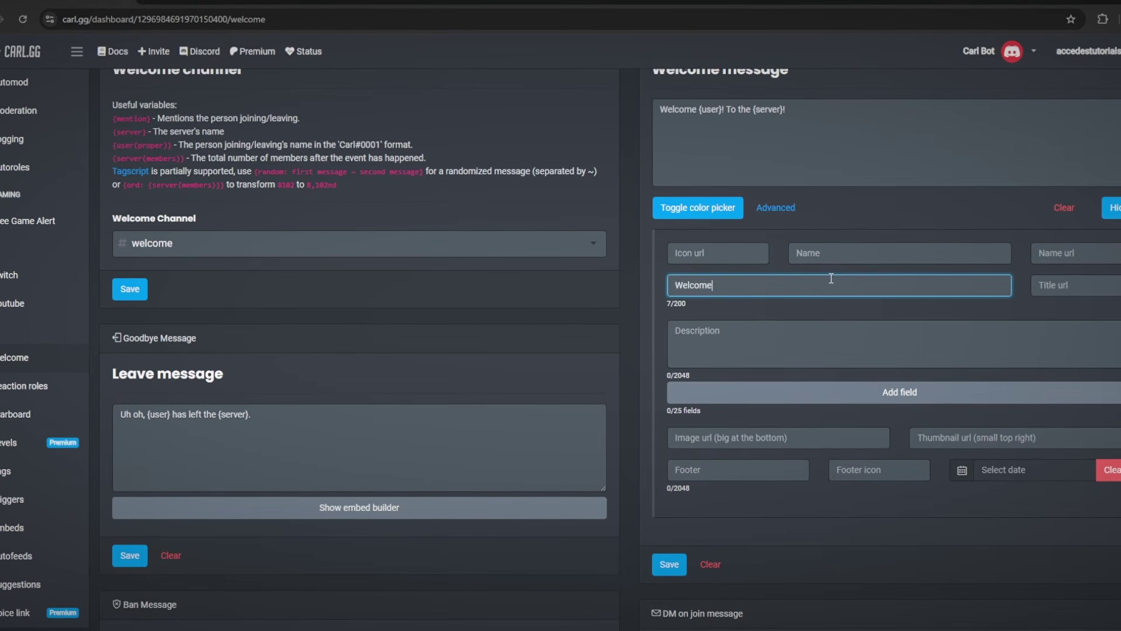
pyautogui.click(768, 336)
pyautogui.write('vccxgcxgdfgdsgf')
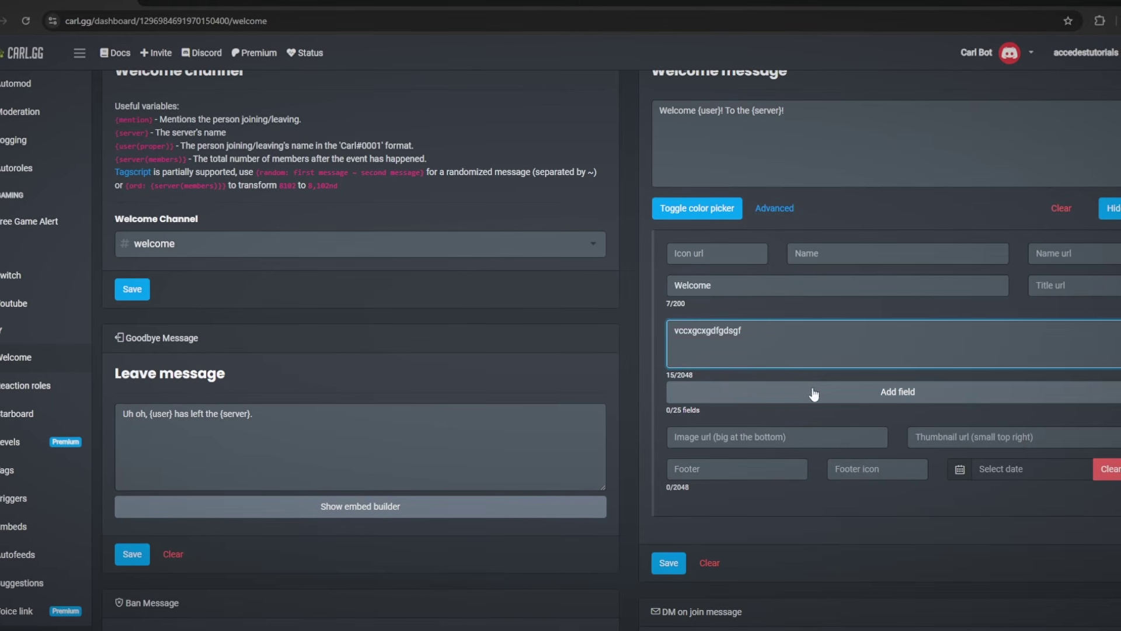
# Step: Add two fields to the welcome embed and title them "Field 1" and "Field 2"
pyautogui.click(815, 393)
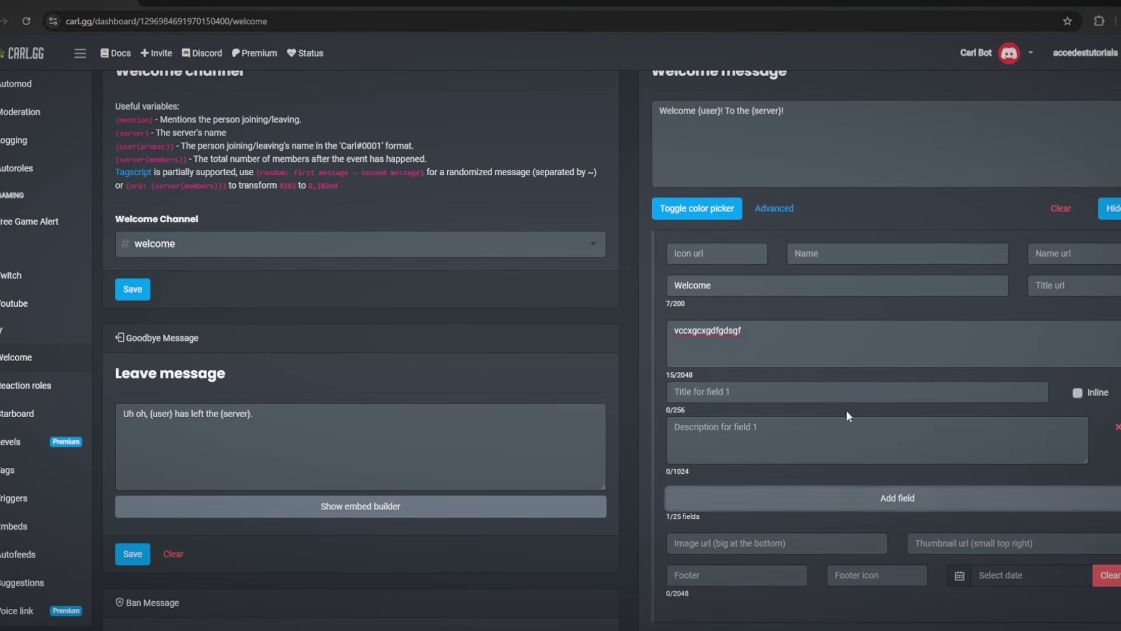
pyautogui.click(848, 503)
pyautogui.click(773, 400)
pyautogui.write('Field 1')
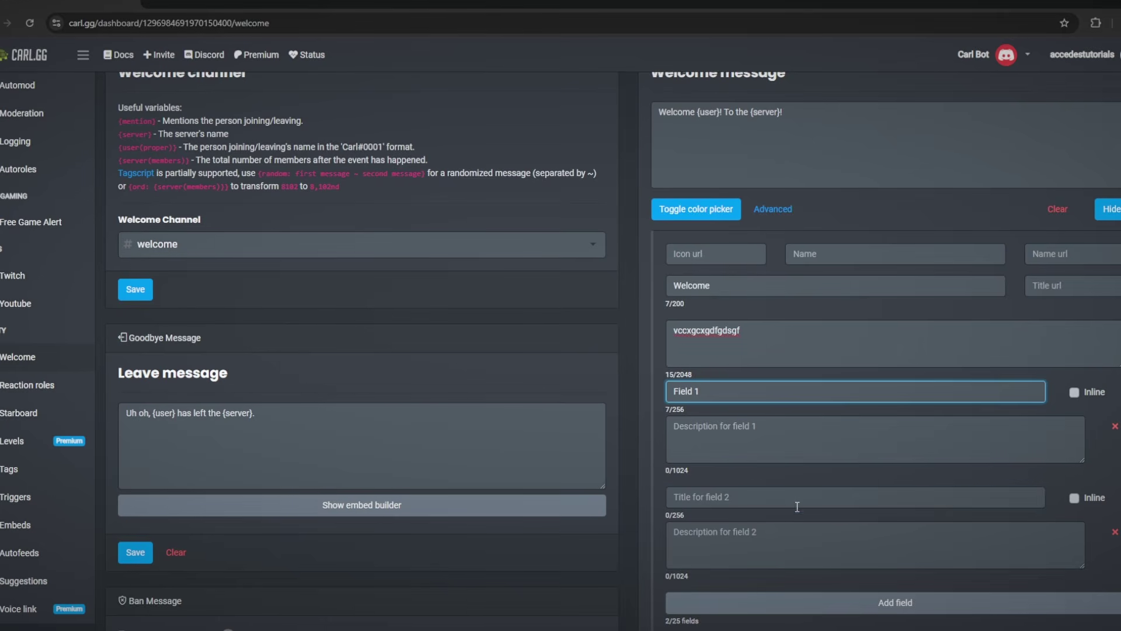
pyautogui.click(797, 502)
pyautogui.write('F')
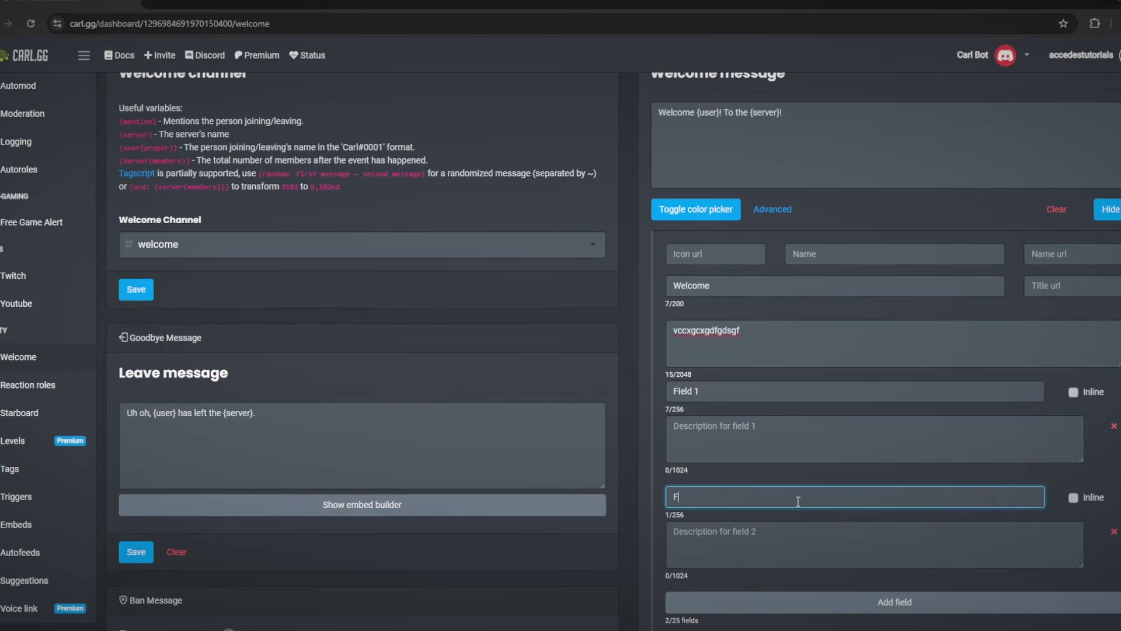
pyautogui.write('ield 1')
pyautogui.press('BackSpace')
pyautogui.write('2')
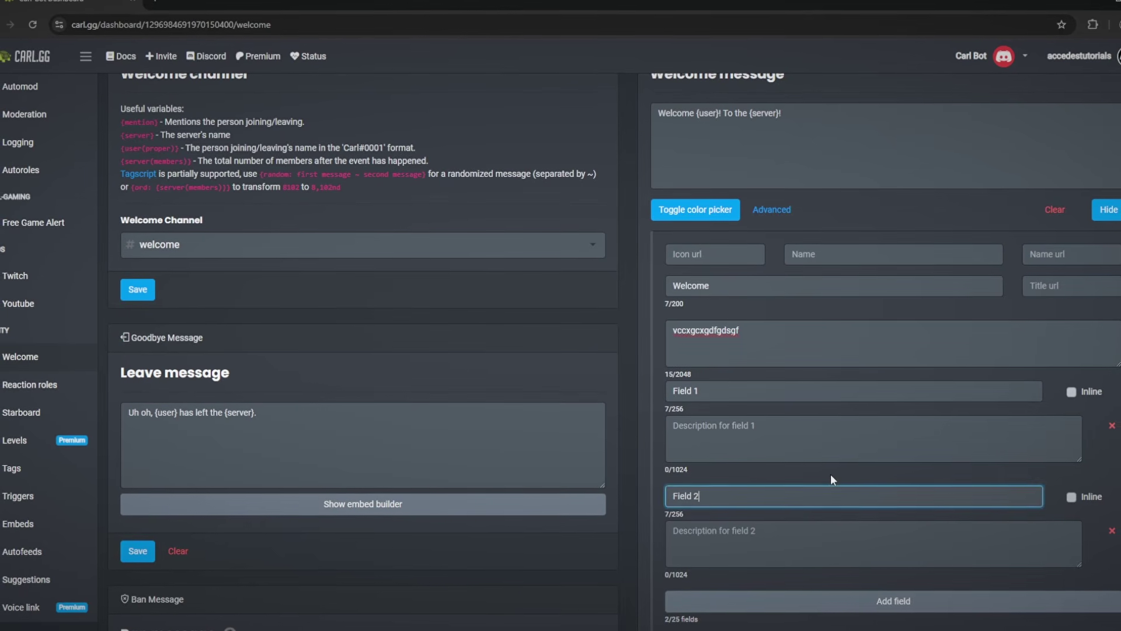
pyautogui.click(830, 474)
# Step: Enter "gfgfdgdf" as the description of Field 1 and "gfdgdfgdf" for Field 2, and save the welcome message
pyautogui.scroll(-1, 847, 464)
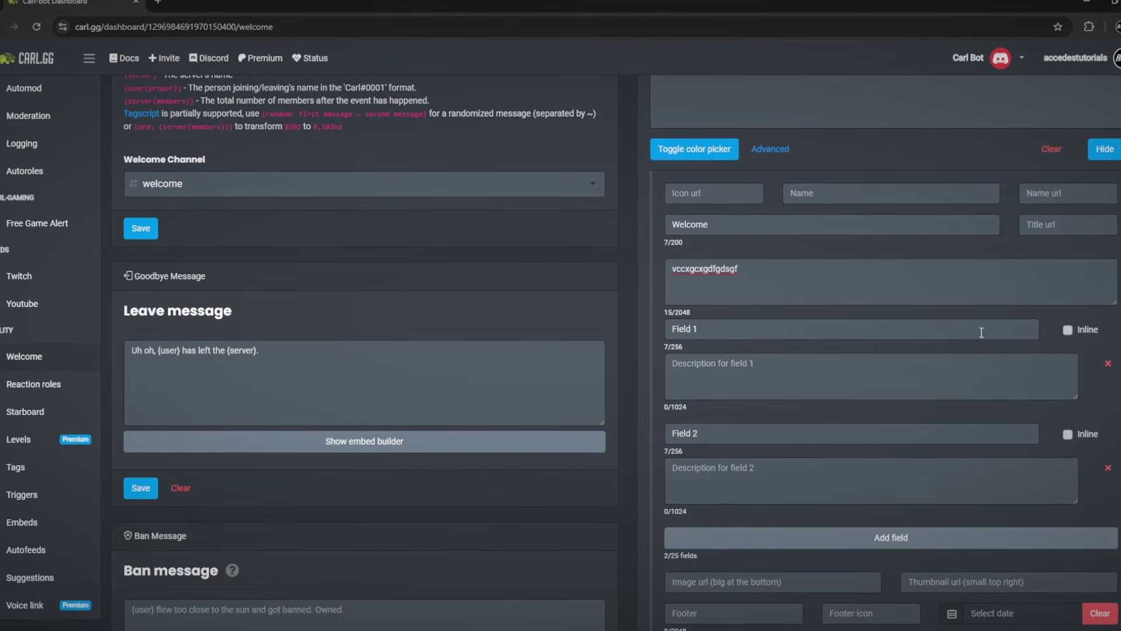
pyautogui.doubleClick(777, 329)
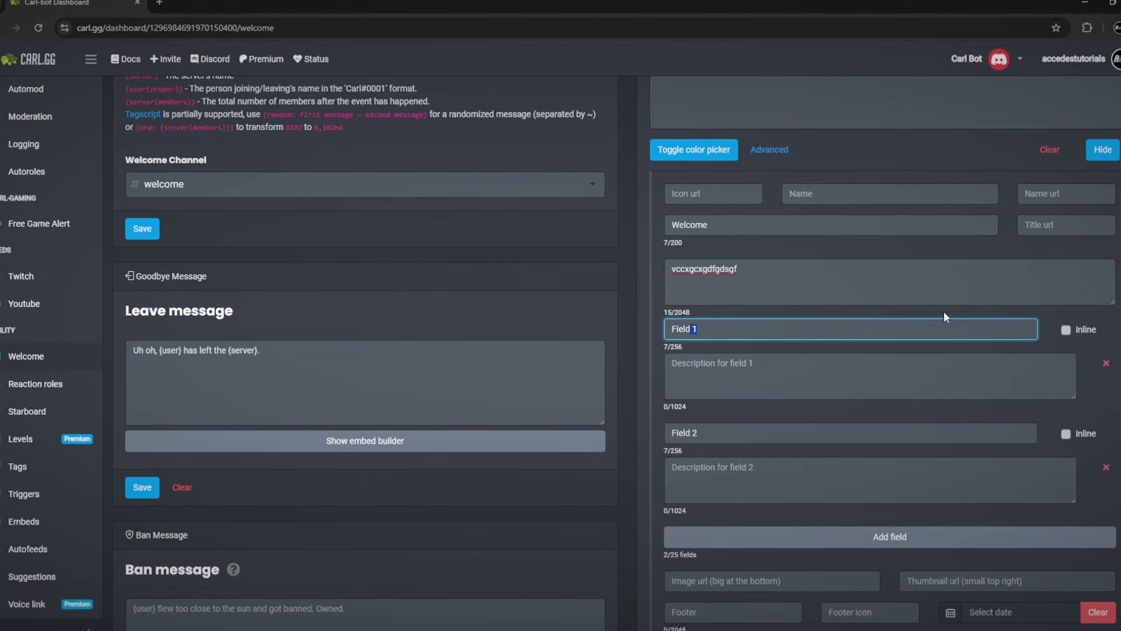
pyautogui.click(766, 374)
pyautogui.write('gfgfdgdf')
pyautogui.click(841, 478)
pyautogui.write('gfdgdfgdf')
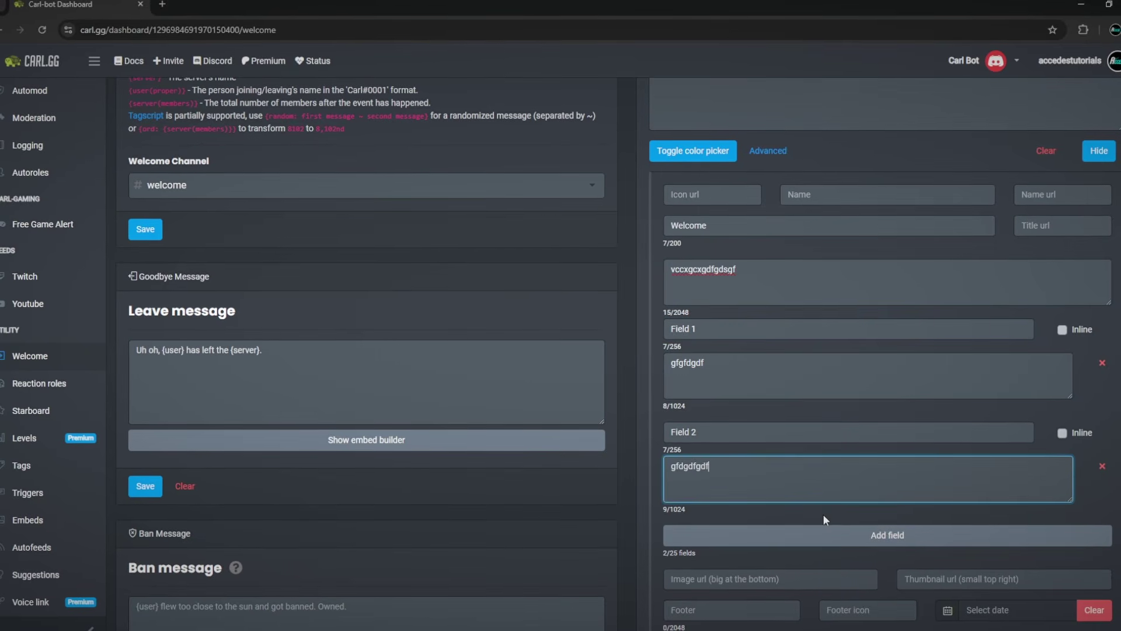
pyautogui.scroll(-3, 822, 514)
pyautogui.click(669, 518)
# Step: Reveal the welcome embed's advanced options and choose a blue shade as its accent color
pyautogui.scroll(5, 793, 464)
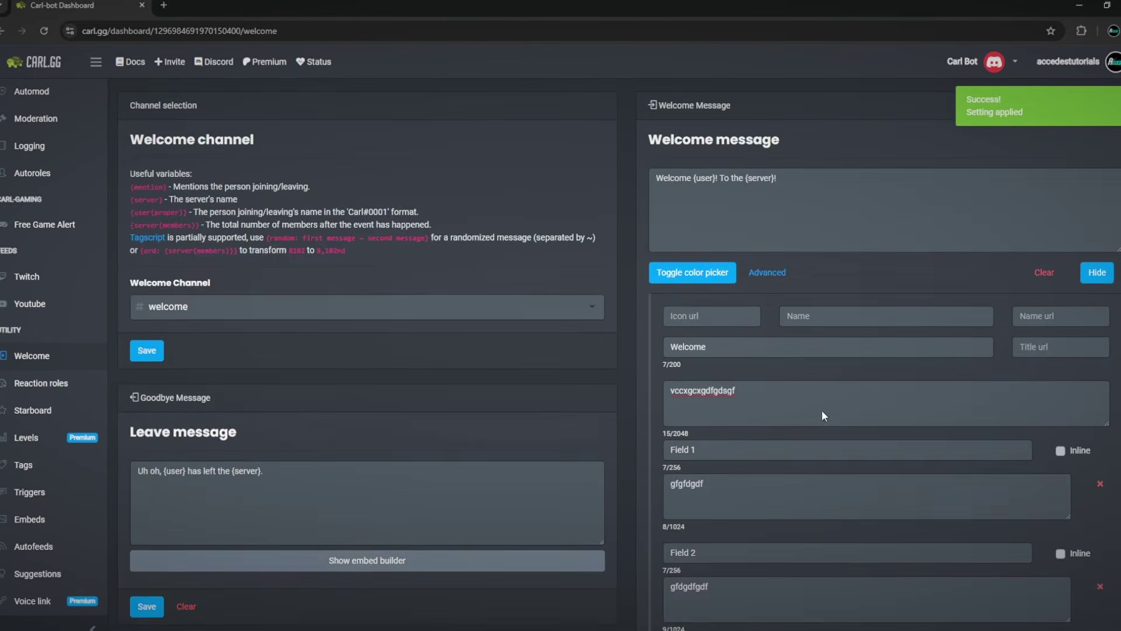
pyautogui.click(779, 279)
pyautogui.click(686, 275)
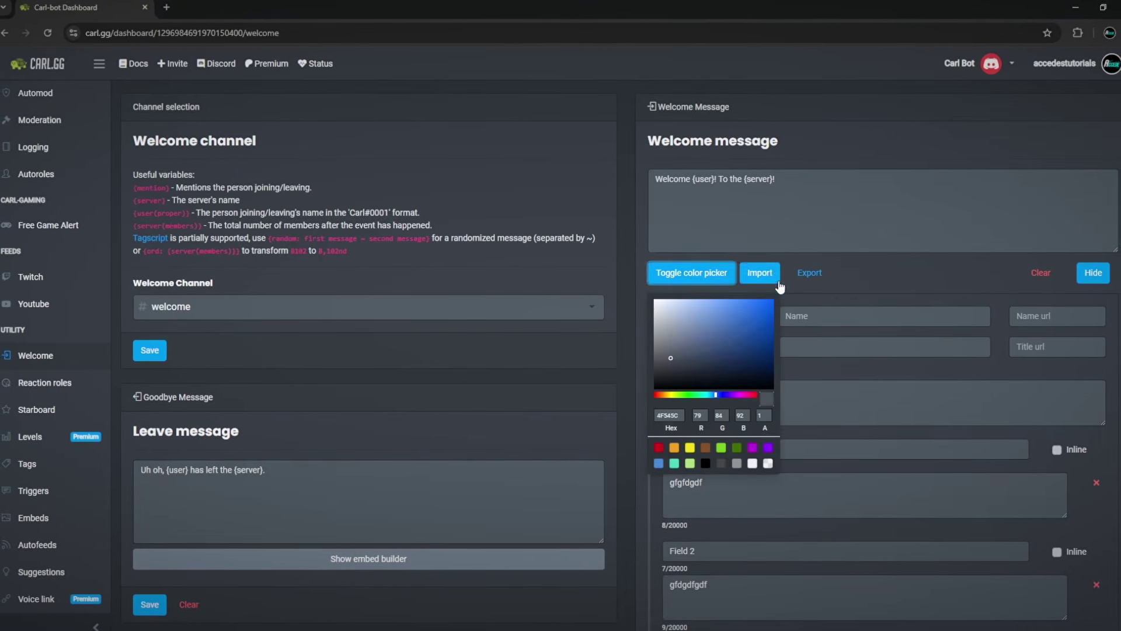
pyautogui.click(745, 318)
pyautogui.click(794, 296)
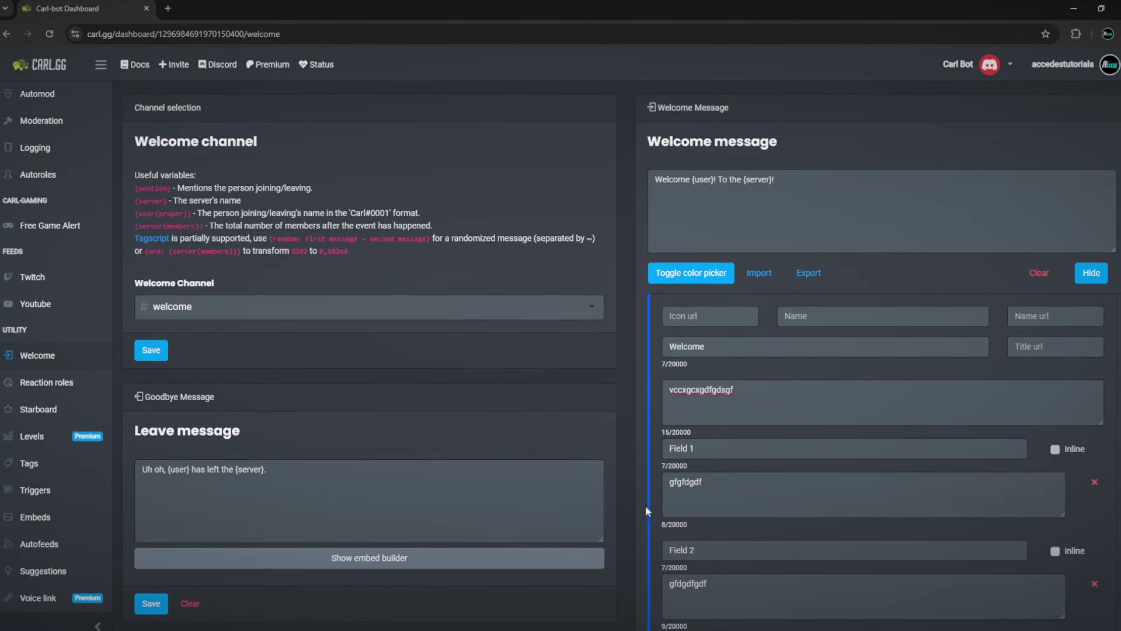
pyautogui.click(691, 273)
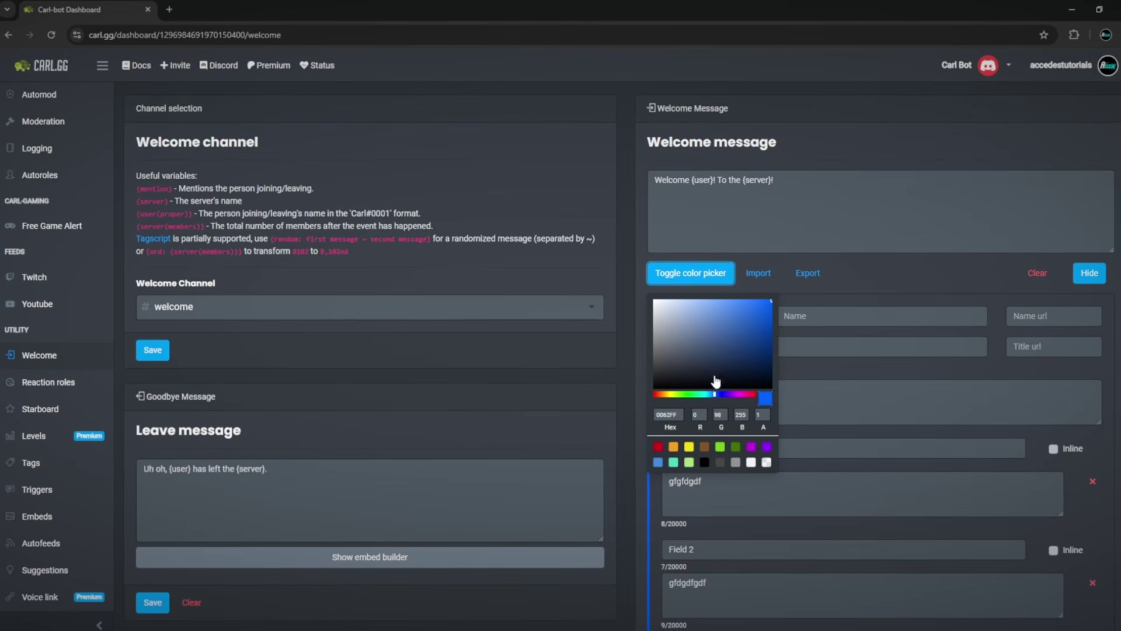
pyautogui.moveTo(719, 310); pyautogui.dragTo(749, 340)
pyautogui.click(639, 344)
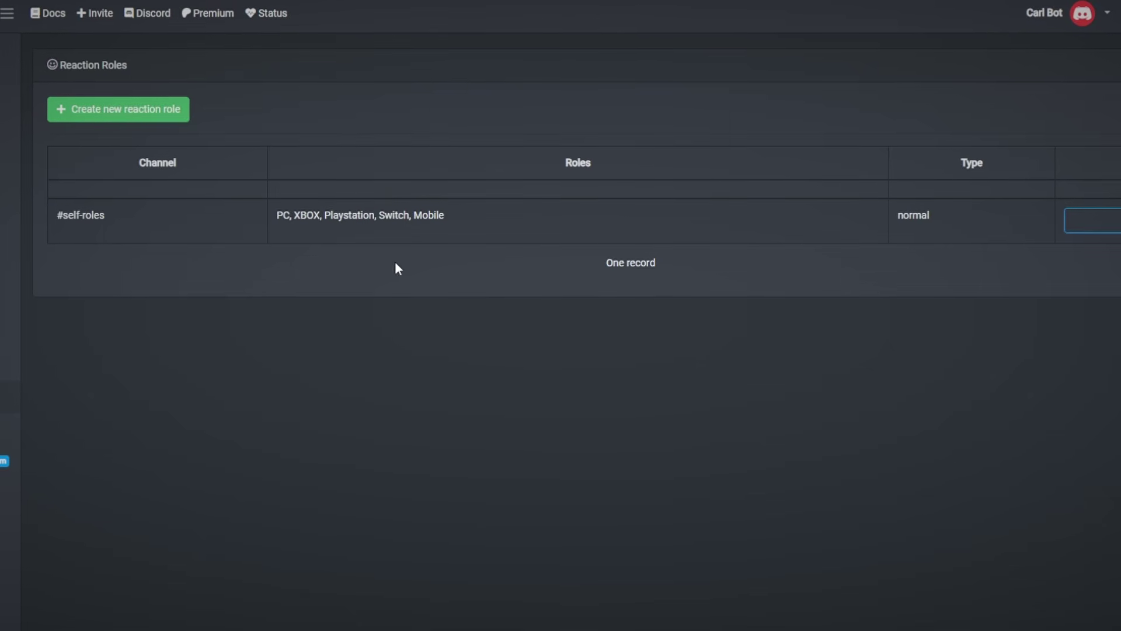
# Step: Start a new reaction role with Post embed as its mode
pyautogui.click(126, 113)
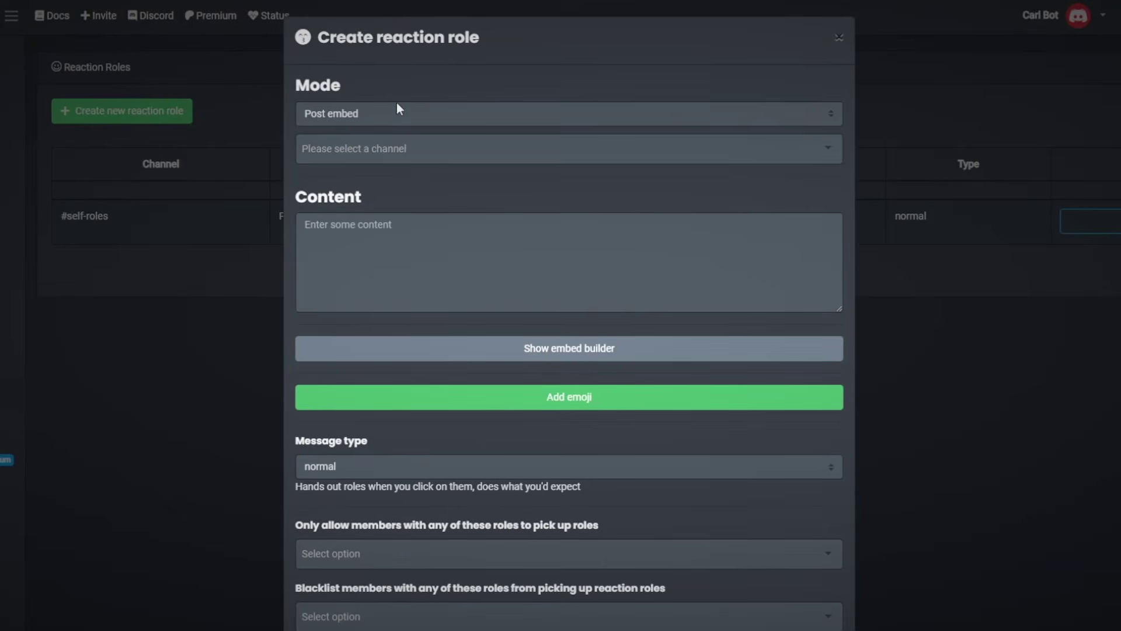
pyautogui.click(397, 105)
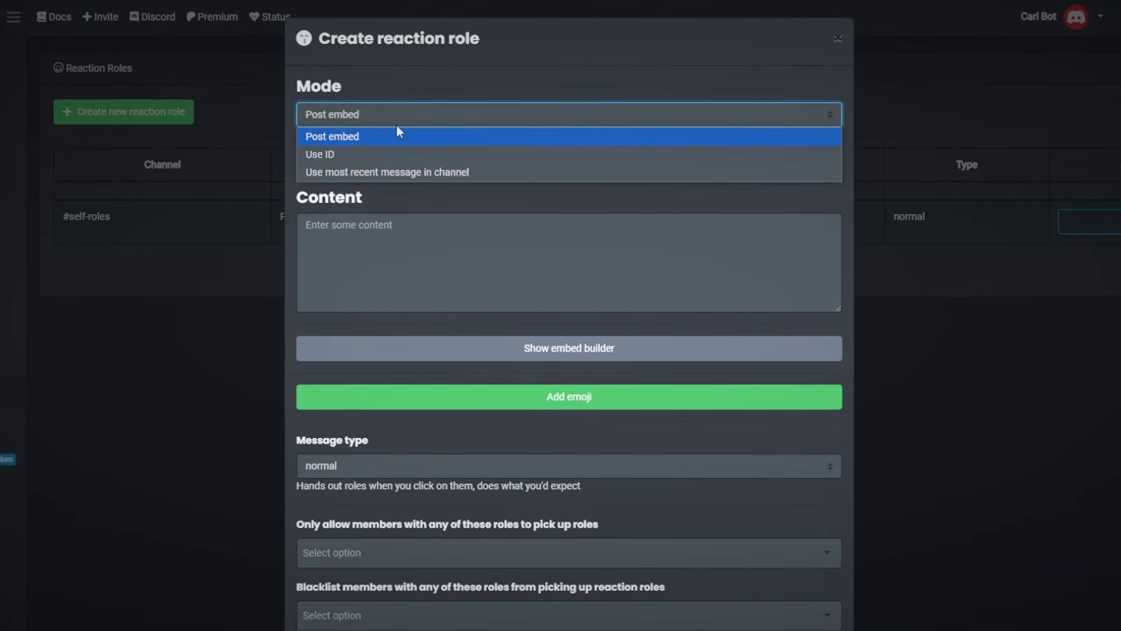
pyautogui.click(378, 141)
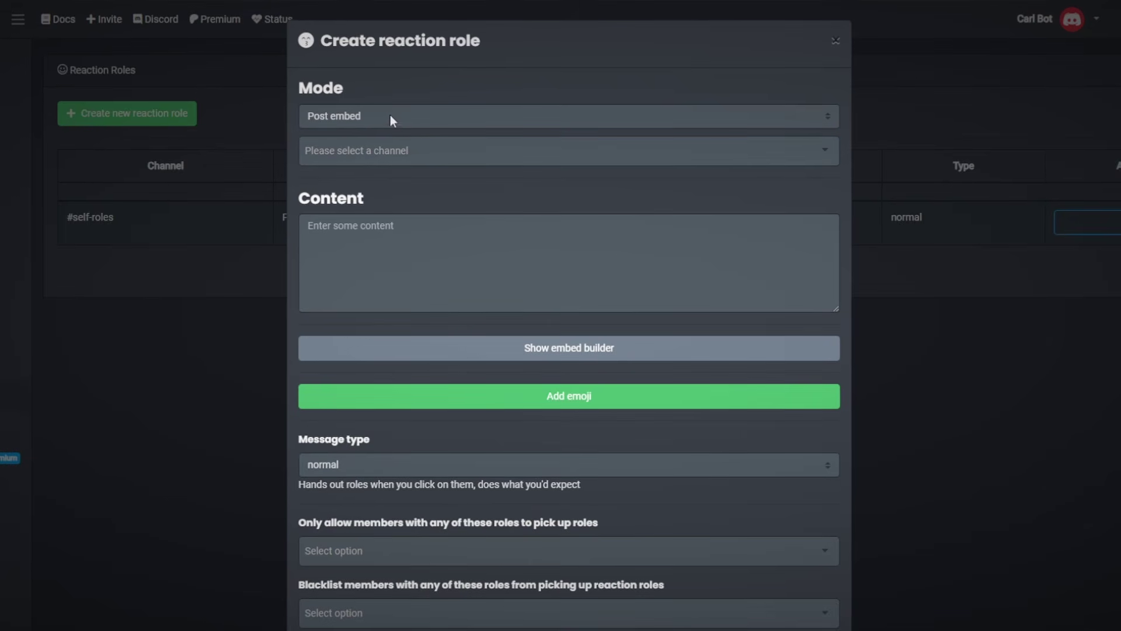
# Step: Target the self-roles channel for the new reaction role and start its content with the heading "Colors:" followed by a blank line
pyautogui.click(361, 148)
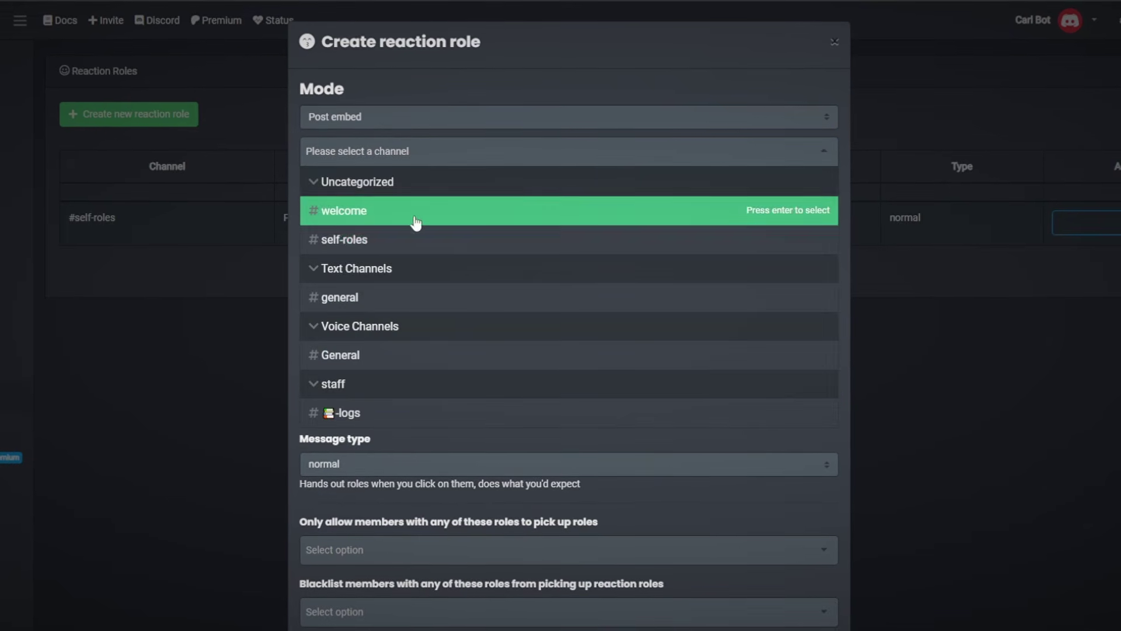
pyautogui.click(374, 250)
pyautogui.click(518, 266)
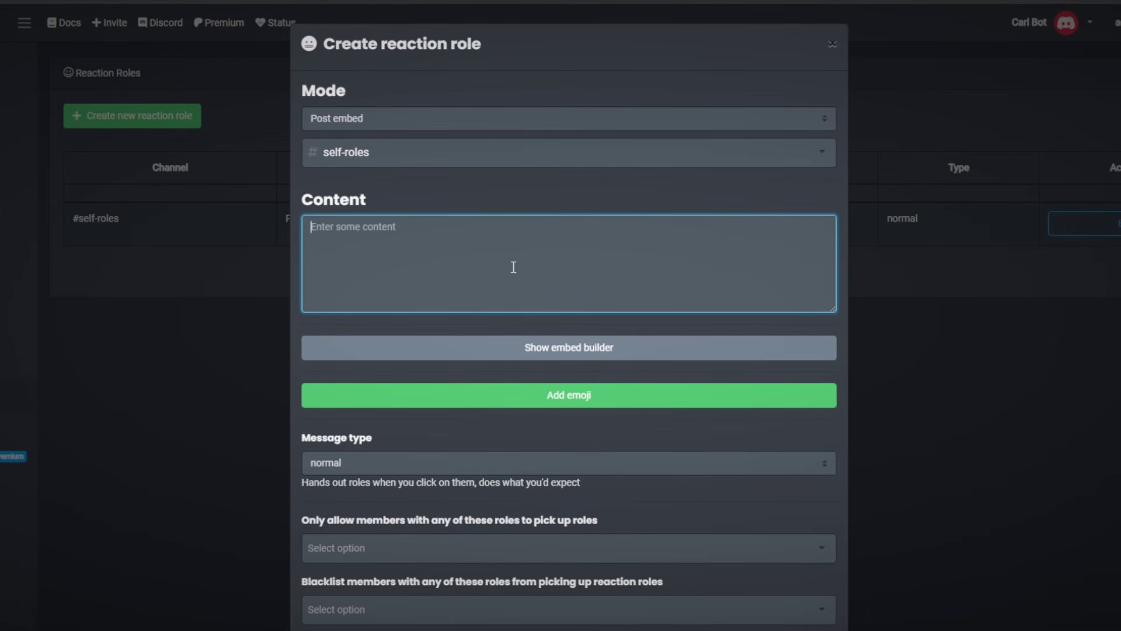
pyautogui.write('sd')
pyautogui.press('BackSpace')
pyautogui.press('BackSpace')
pyautogui.write('SD')
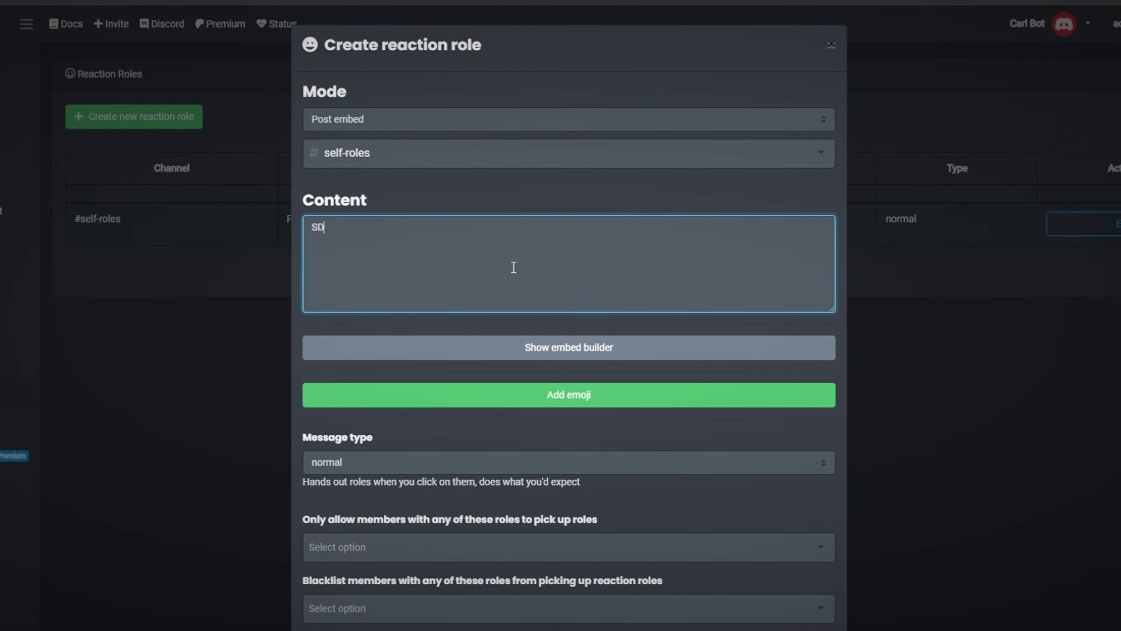
pyautogui.press('BackSpace')
pyautogui.press('BackSpace')
pyautogui.write('Con')
pyautogui.press('BackSpace')
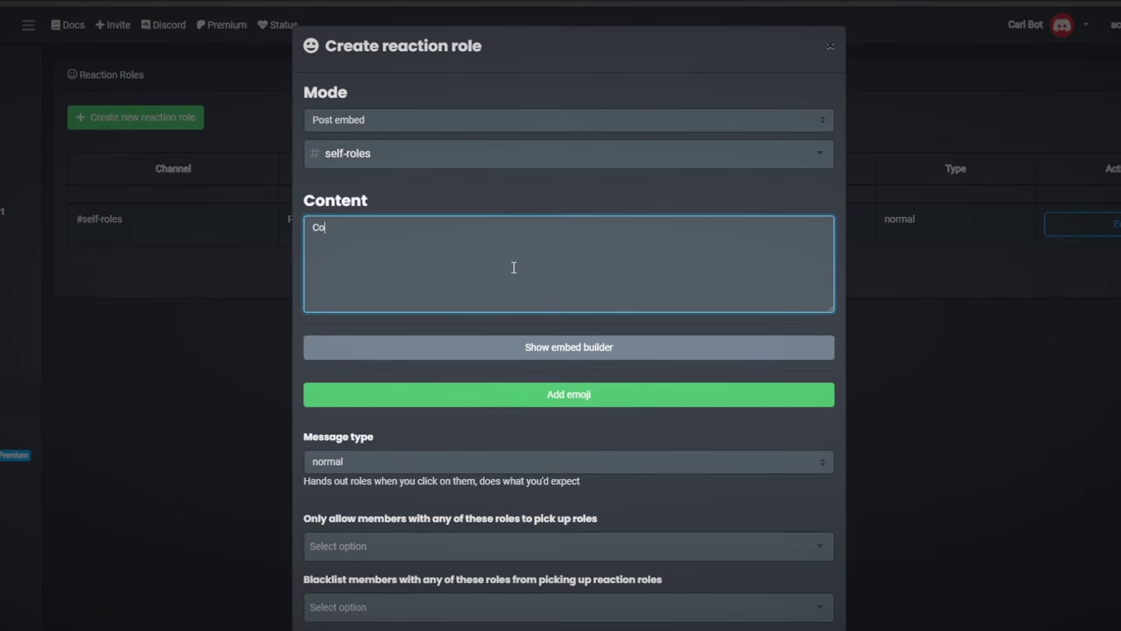
pyautogui.write('lors:')
pyautogui.press('Return')
pyautogui.press('Return')
# Step: Add the line "pick your favorite color!" below the heading and wrap it in double asterisks for bold text
pyautogui.write('pi')
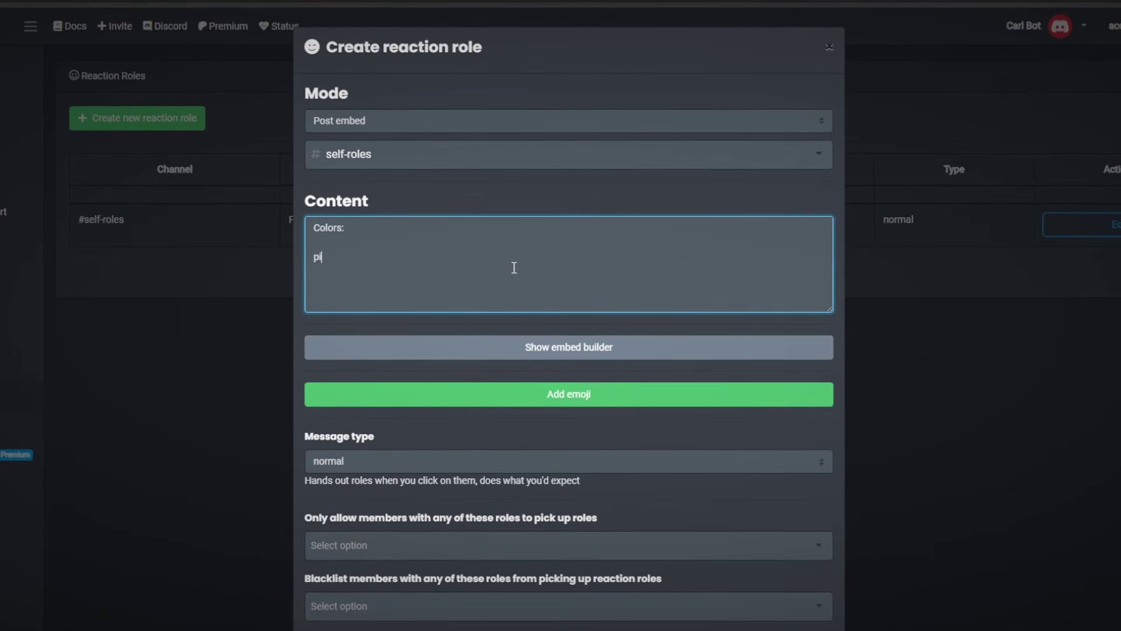
pyautogui.write('kck')
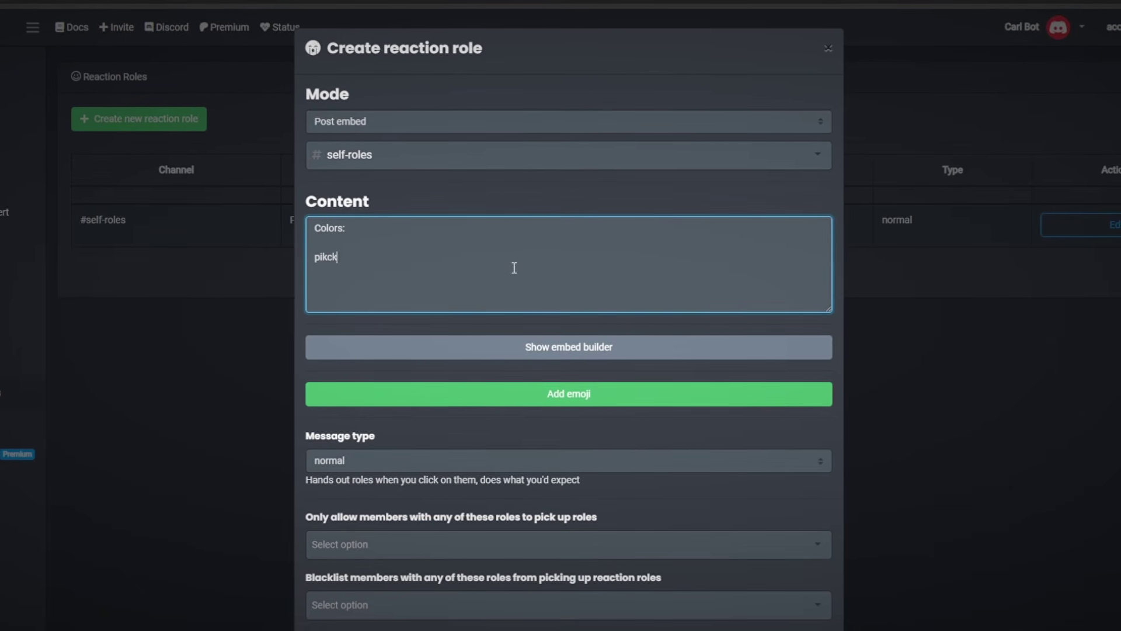
pyautogui.press('BackSpace')
pyautogui.press('BackSpace')
pyautogui.press('BackSpace')
pyautogui.write('ck your')
pyautogui.press('BackSpace')
pyautogui.press('BackSpace')
pyautogui.press('BackSpace')
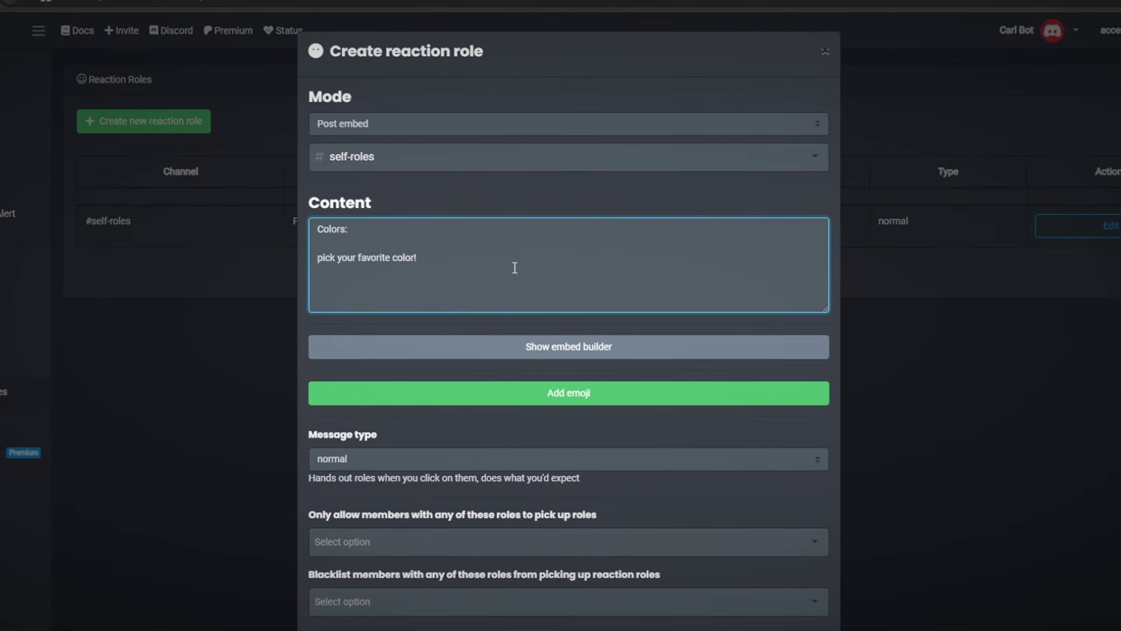
pyautogui.write('**')
pyautogui.write('**')
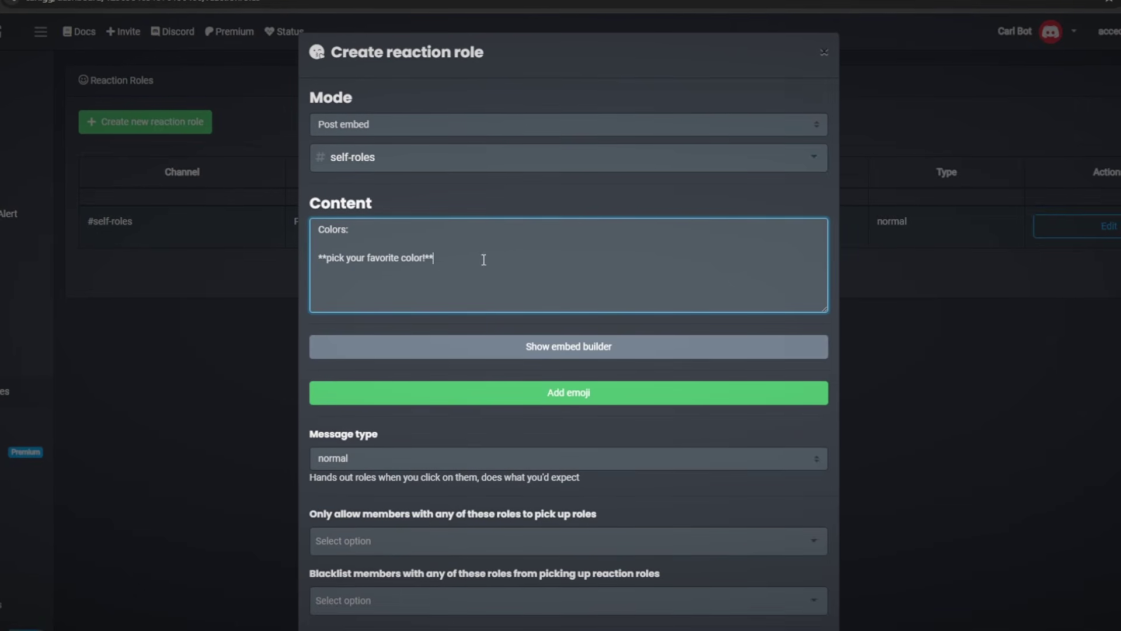
# Step: Show the embed builder for the reaction role and choose a blue accent color for its embed
pyautogui.click(549, 349)
pyautogui.scroll(-4, 514, 344)
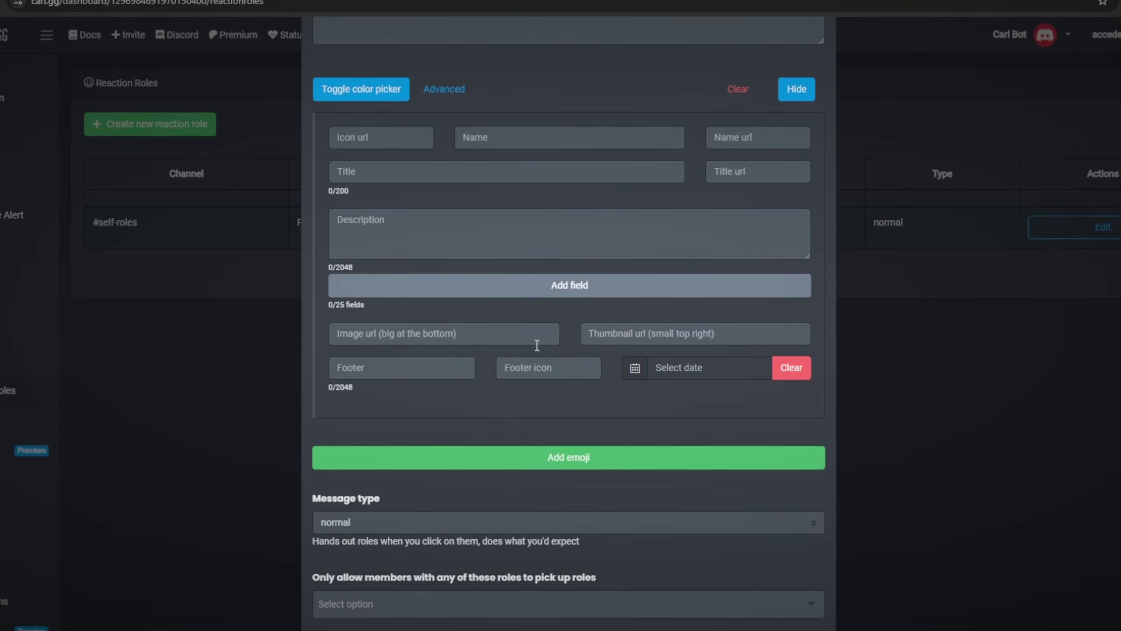
pyautogui.scroll(2, 394, 249)
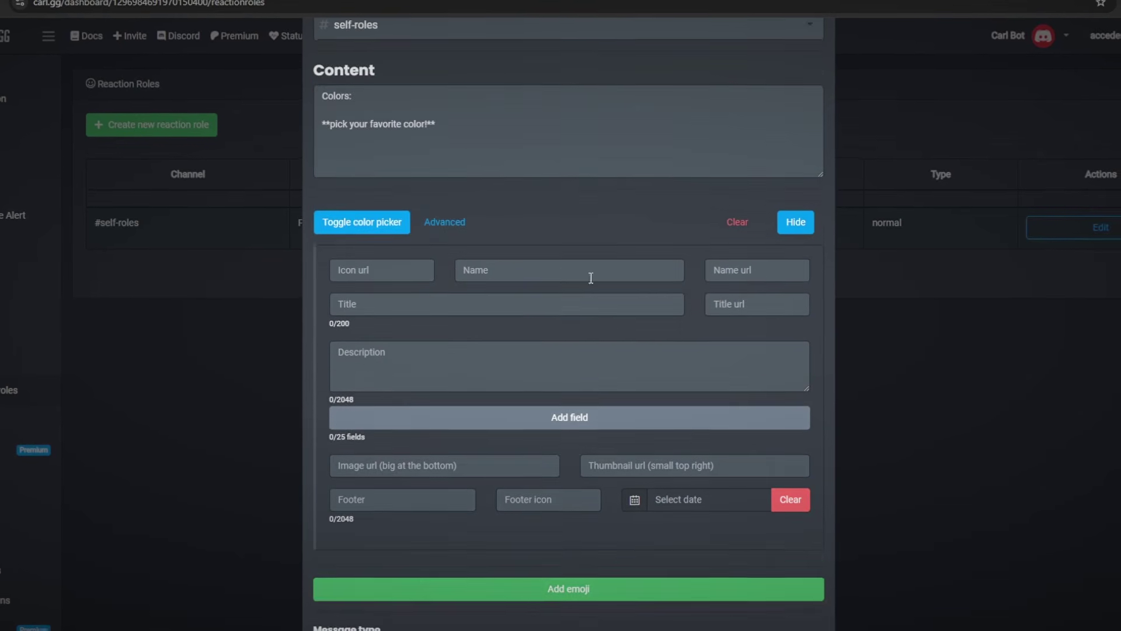
pyautogui.click(362, 223)
pyautogui.click(538, 247)
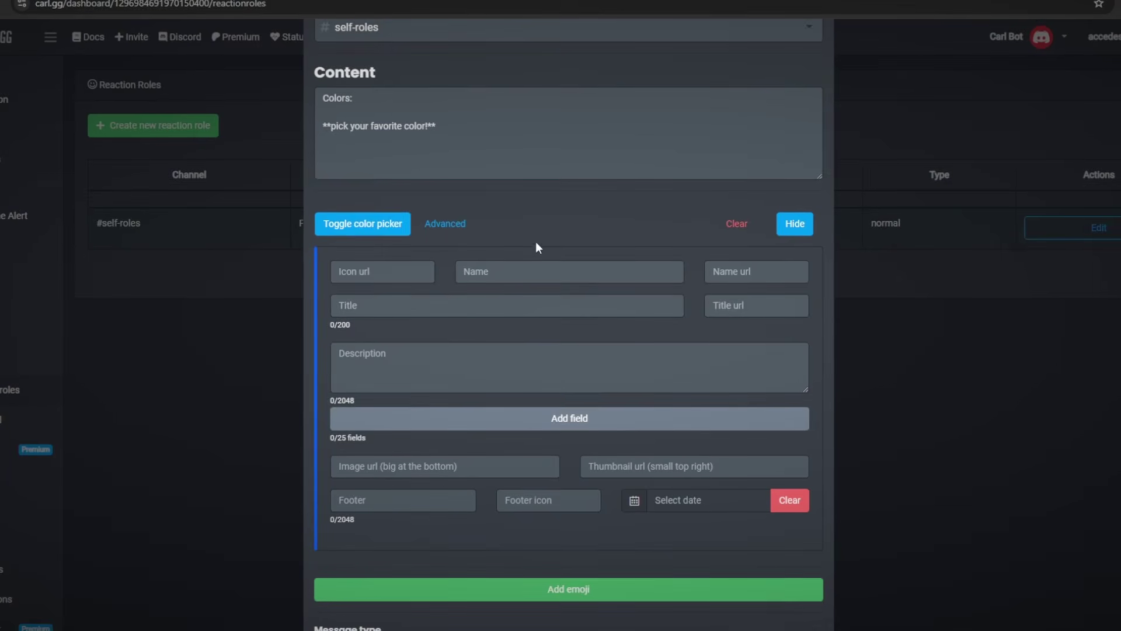
# Step: Add three emojis to the reaction role: the squinting laughing face, the poop, and the rolling-on-the-floor-laughing face
pyautogui.scroll(-4, 483, 346)
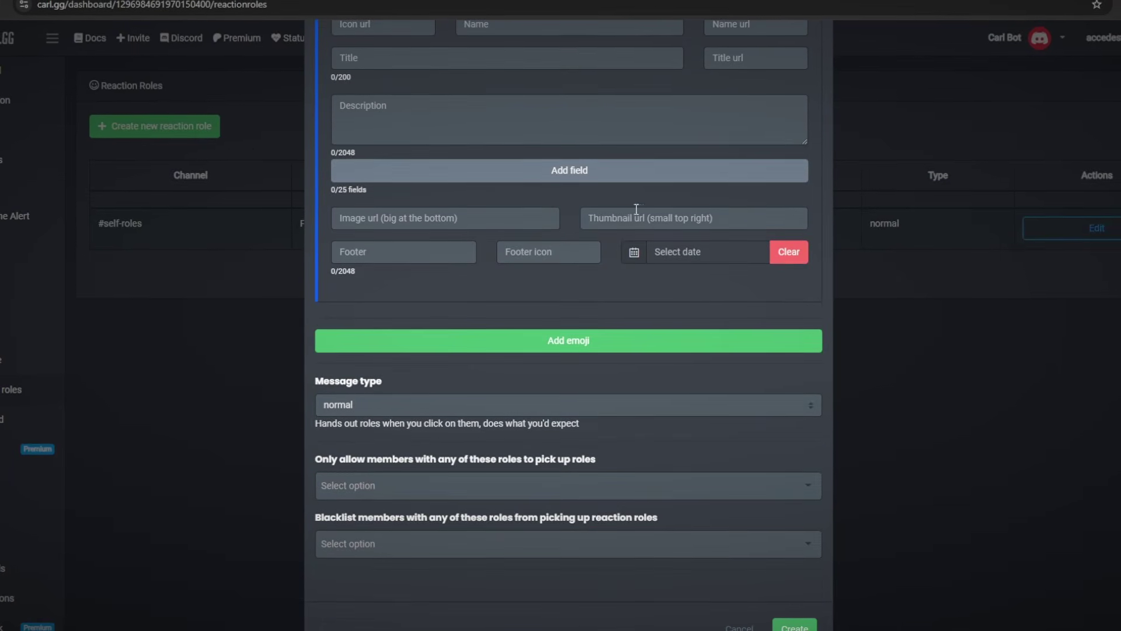
pyautogui.click(518, 341)
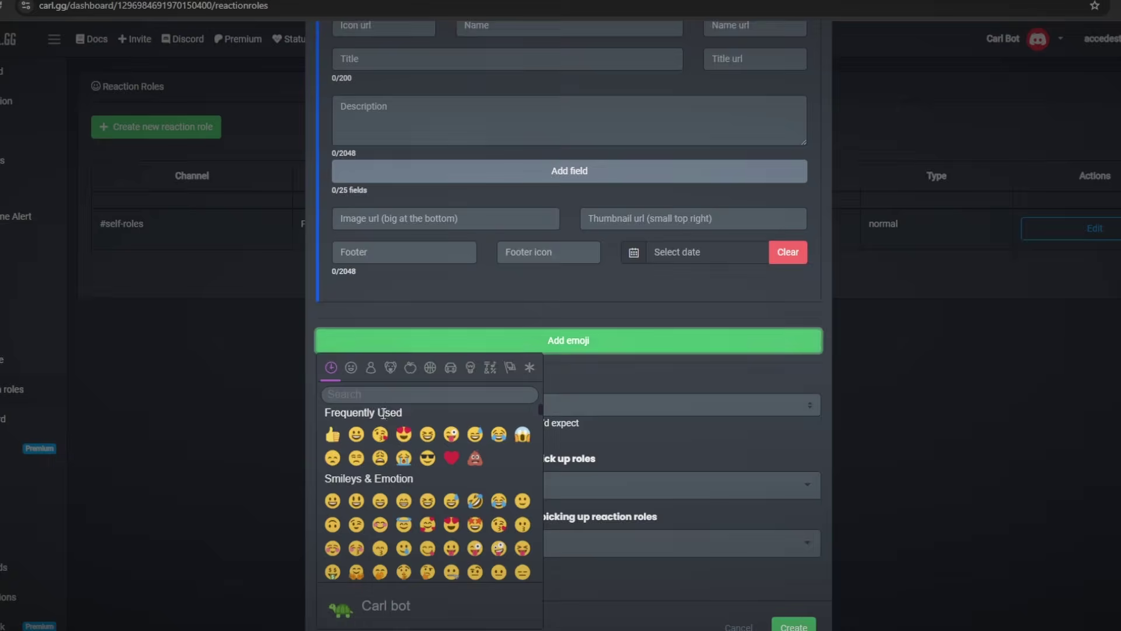
pyautogui.click(427, 433)
pyautogui.click(532, 413)
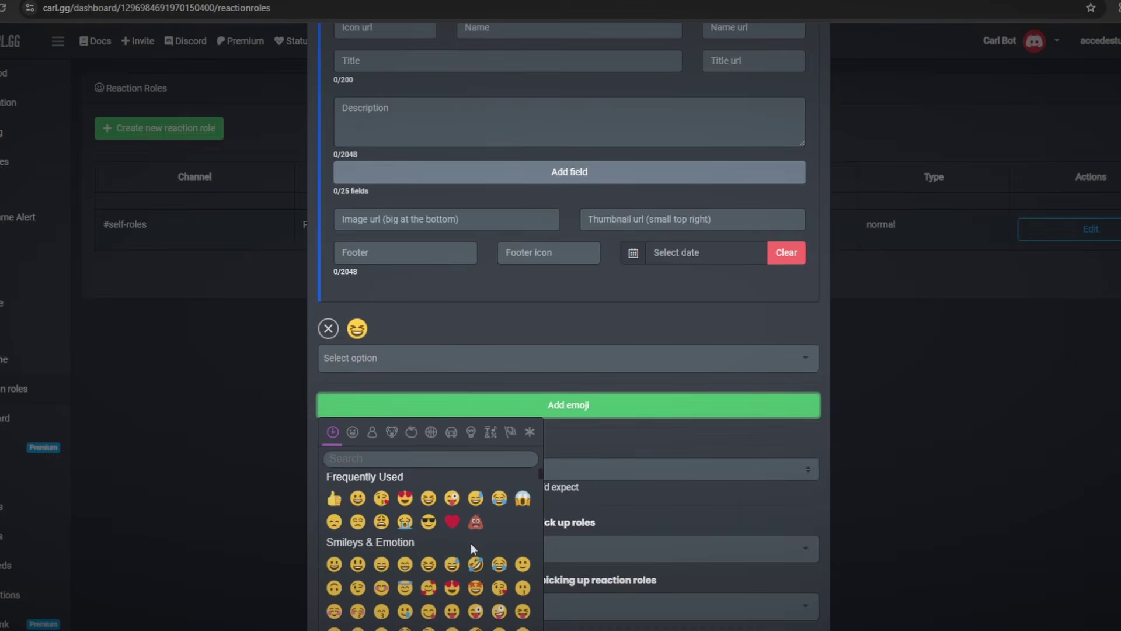
pyautogui.click(470, 544)
pyautogui.click(545, 478)
pyautogui.click(524, 590)
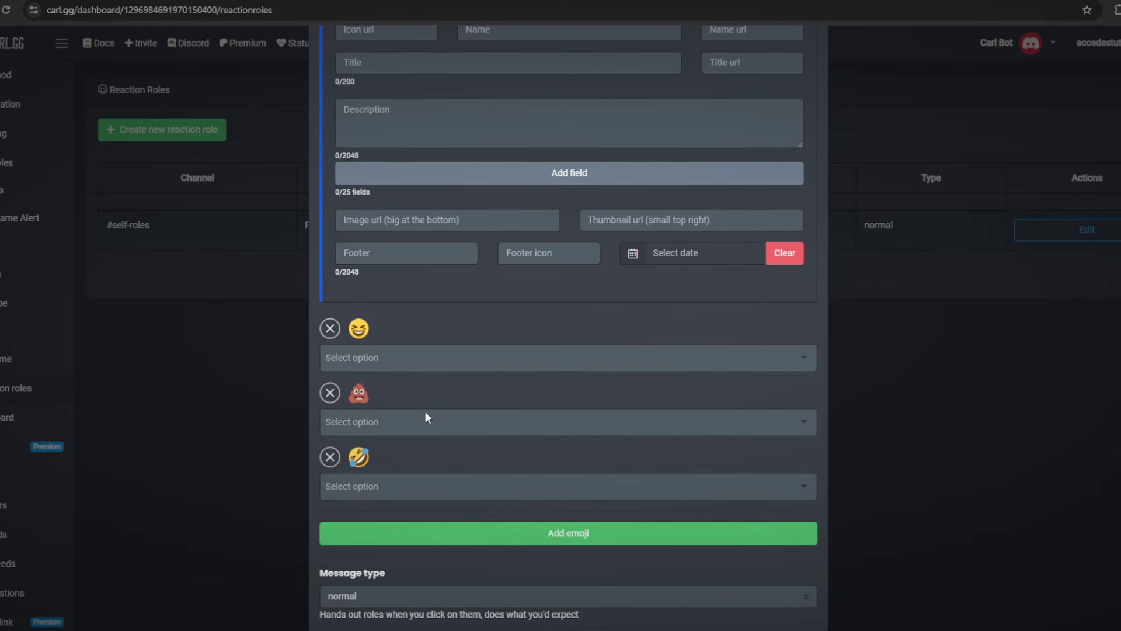
# Step: Assign the PC role to the squinting laughing face, Mobile to the poop, and Switch to the rolling-on-the-floor-laughing face
pyautogui.click(470, 359)
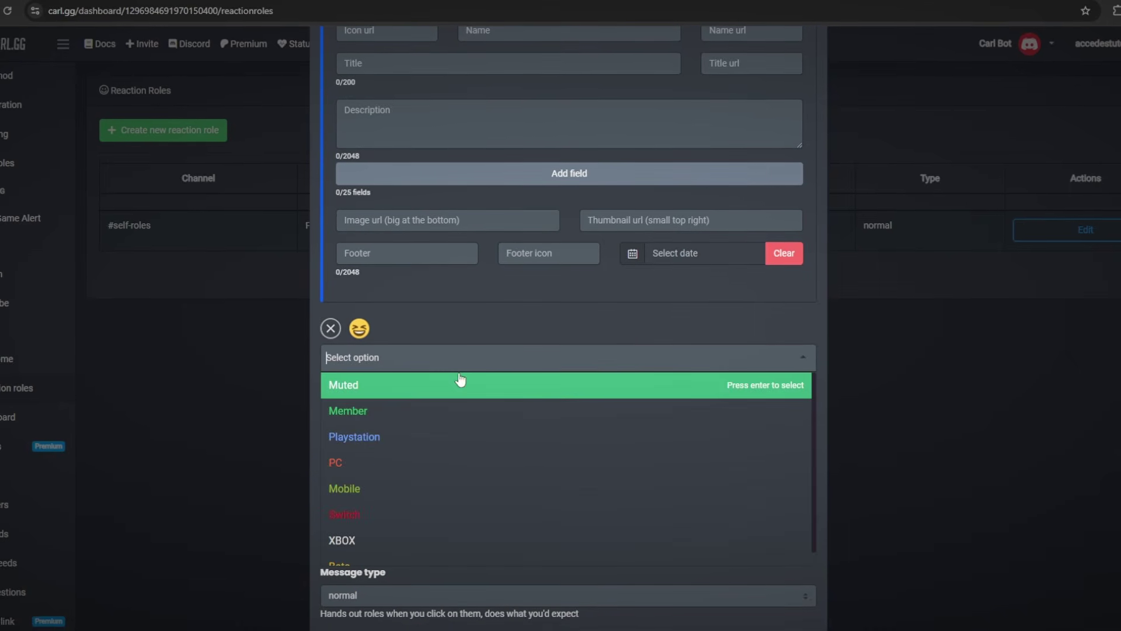
pyautogui.click(435, 461)
pyautogui.click(474, 432)
pyautogui.click(387, 552)
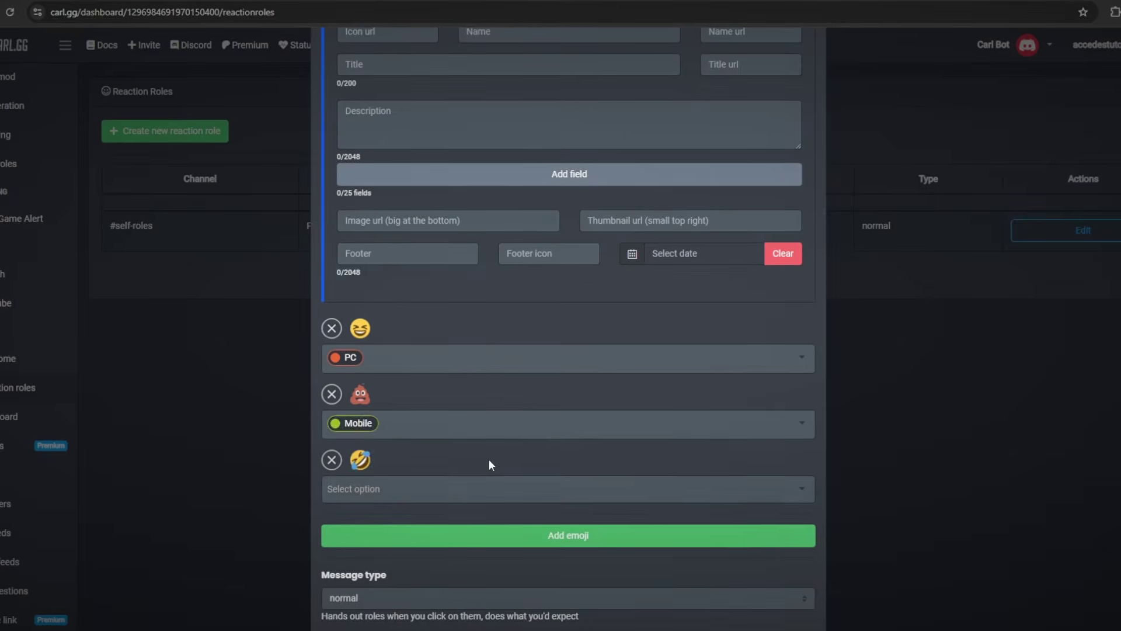
pyautogui.click(468, 489)
pyautogui.click(393, 433)
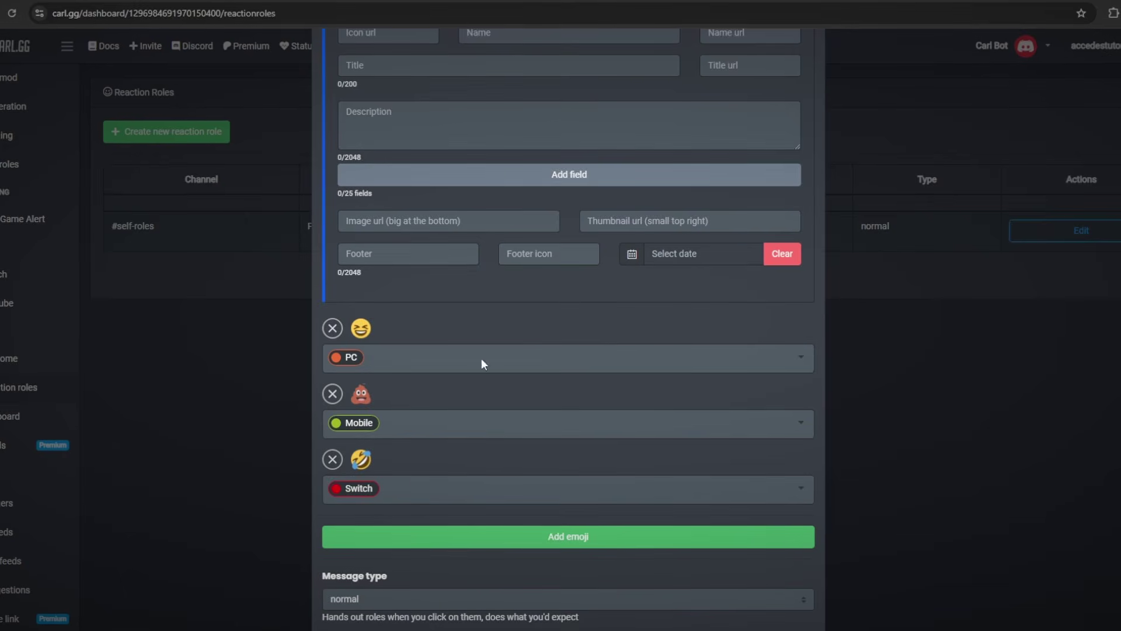
# Step: Allow only members with the XBOX role to pick up roles, keeping the normal message type, and create the reaction role
pyautogui.scroll(-3, 654, 448)
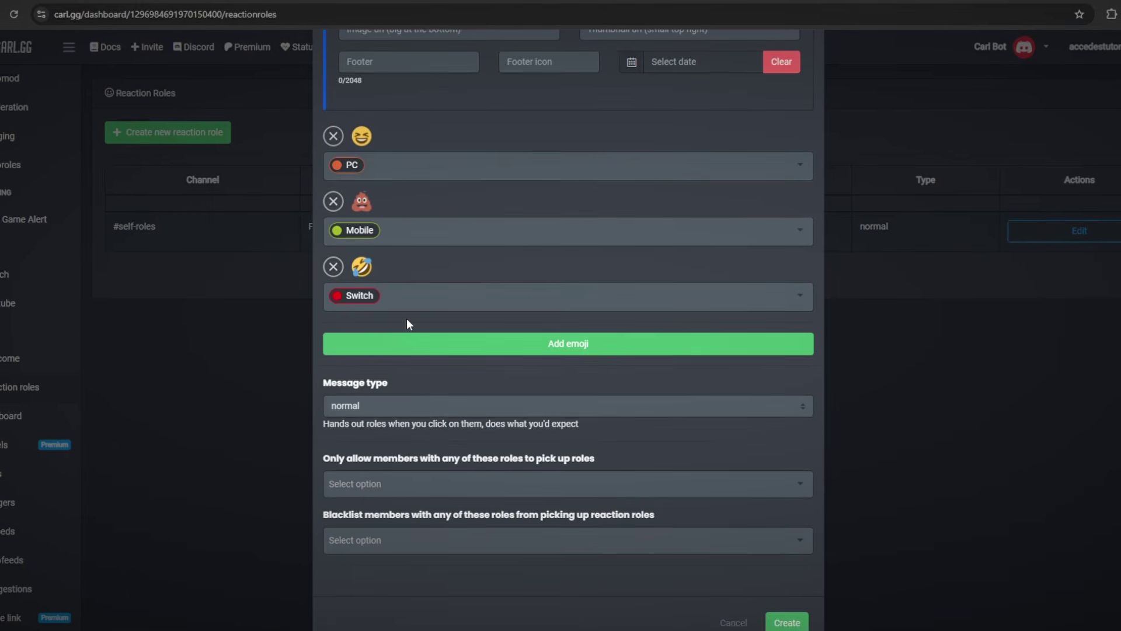
pyautogui.click(385, 406)
pyautogui.click(459, 425)
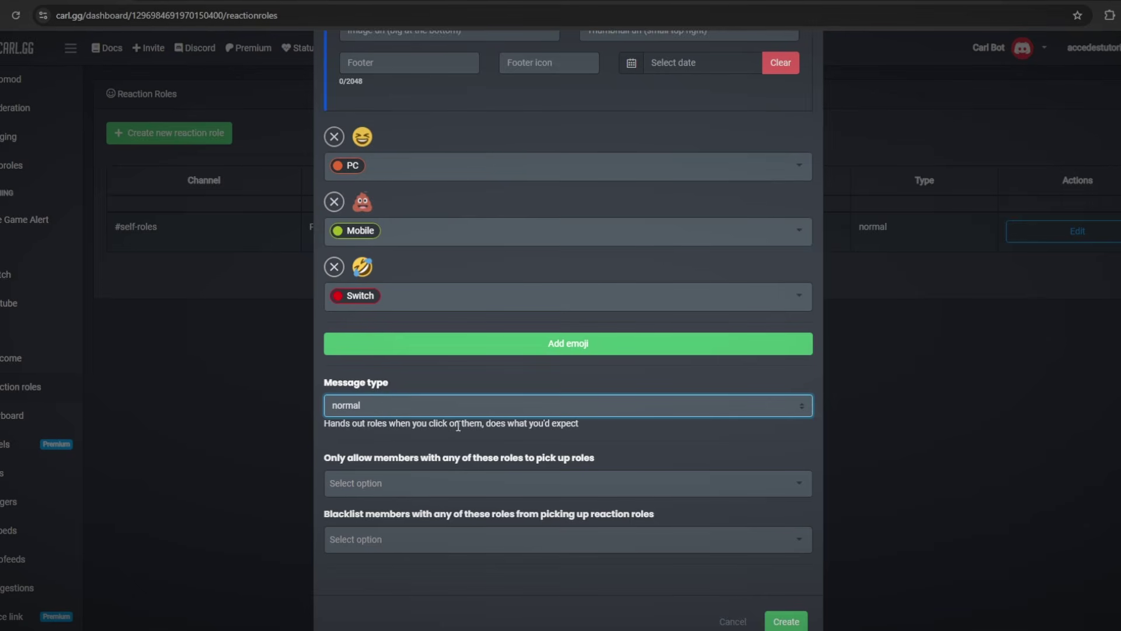
pyautogui.click(375, 460)
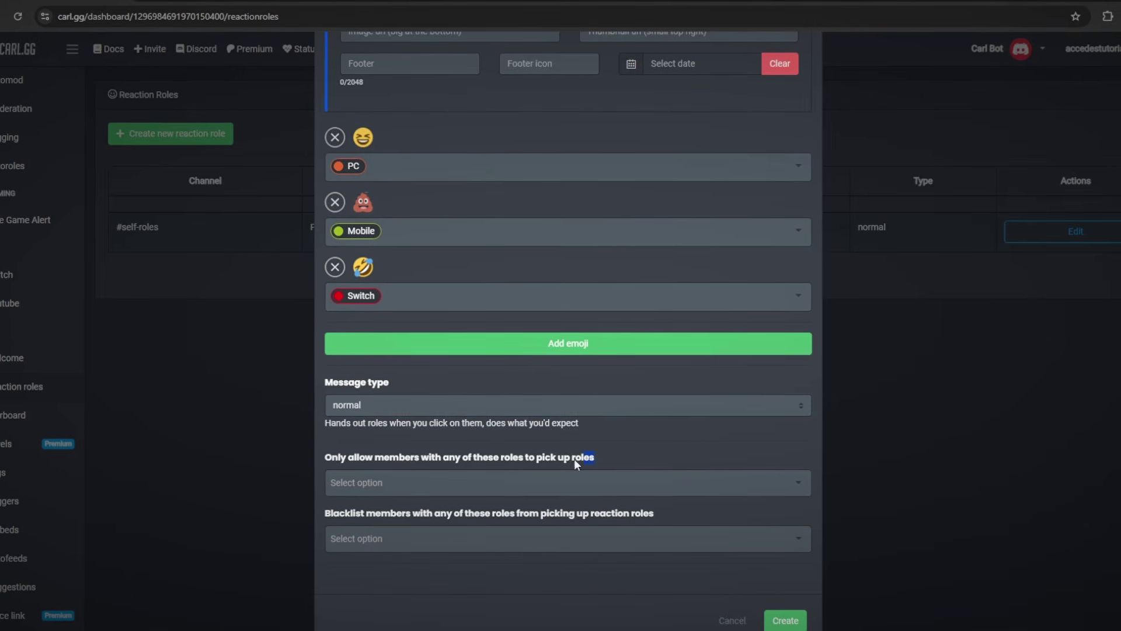
pyautogui.click(520, 483)
pyautogui.click(537, 450)
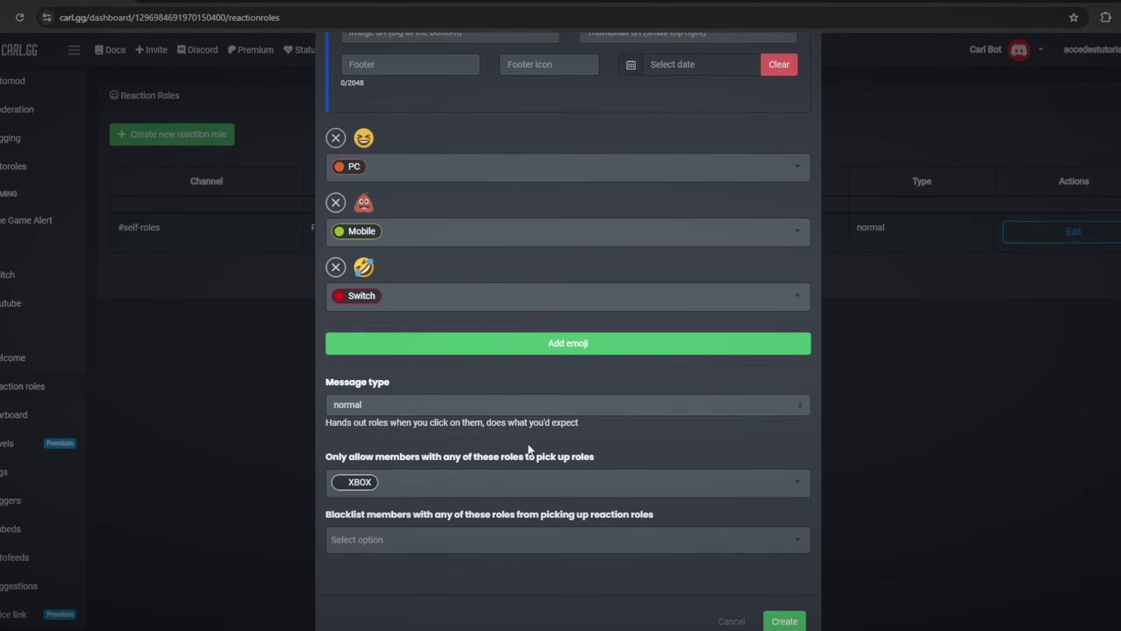
pyautogui.scroll(-1, 384, 458)
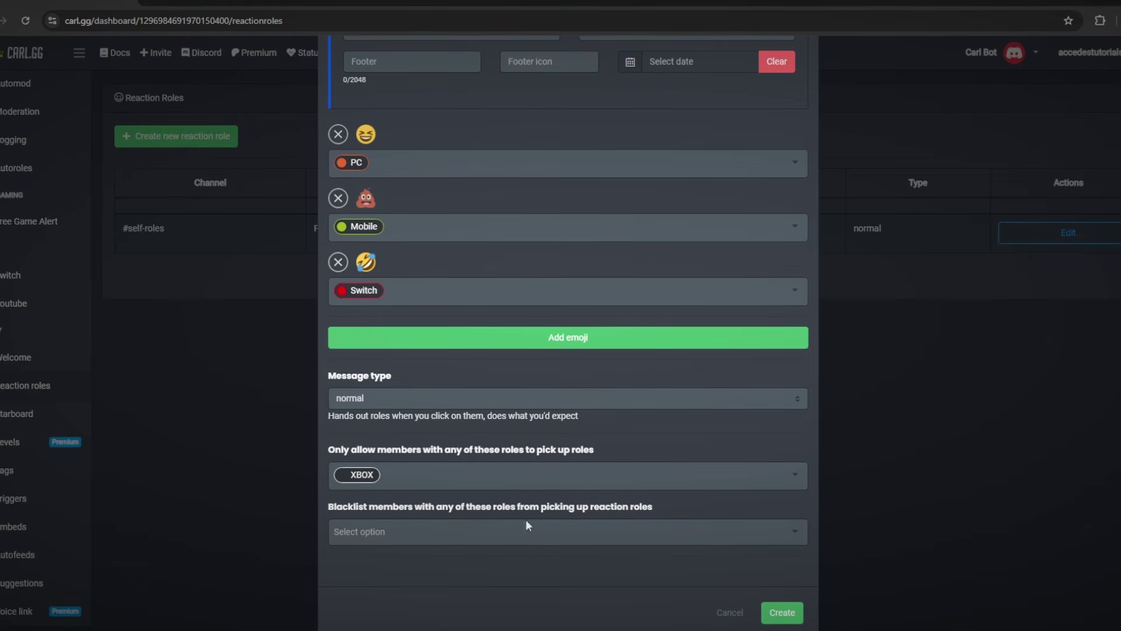
pyautogui.click(785, 612)
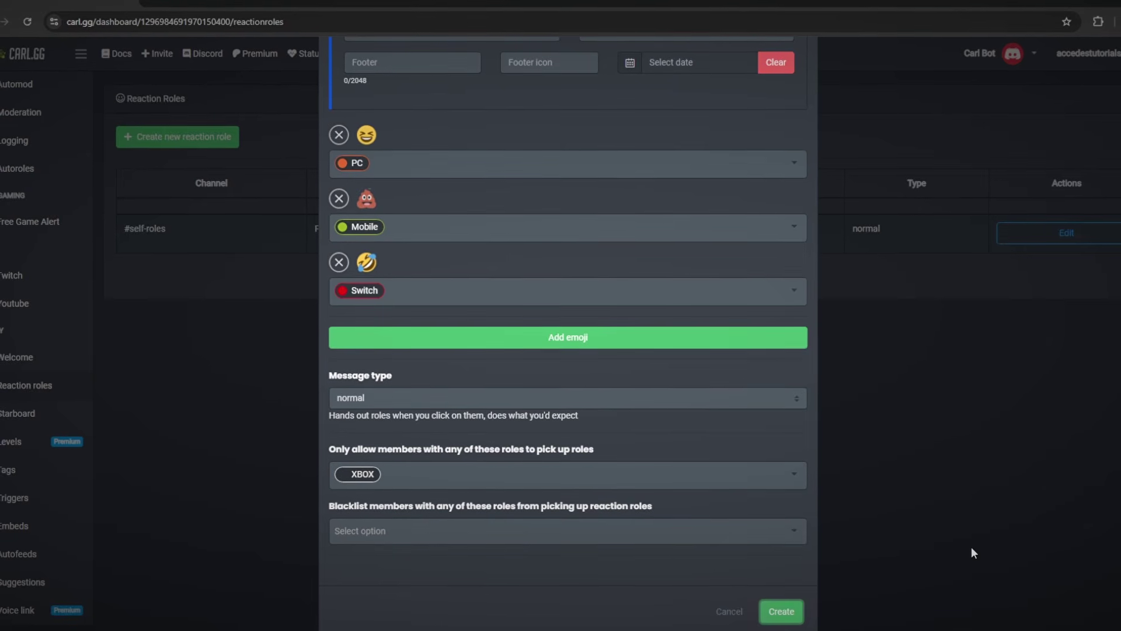
# Step: Switch to Discord, test the laughing face reactions on the Colors message in self-roles, and check the assigned roles on the member profile
pyautogui.click(1066, 568)
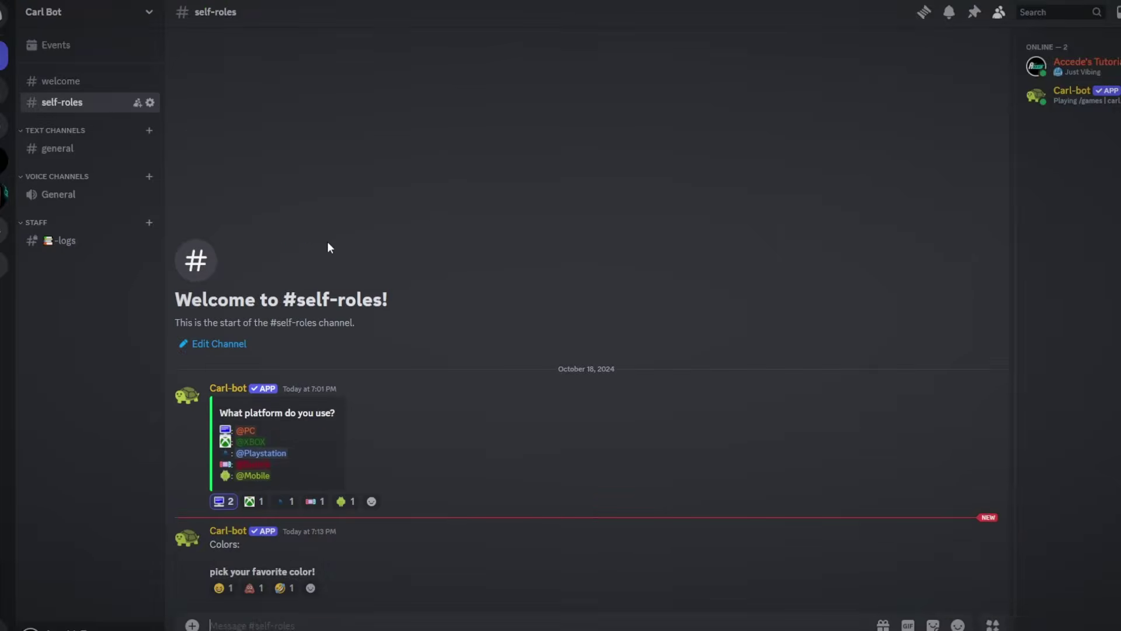
pyautogui.click(275, 592)
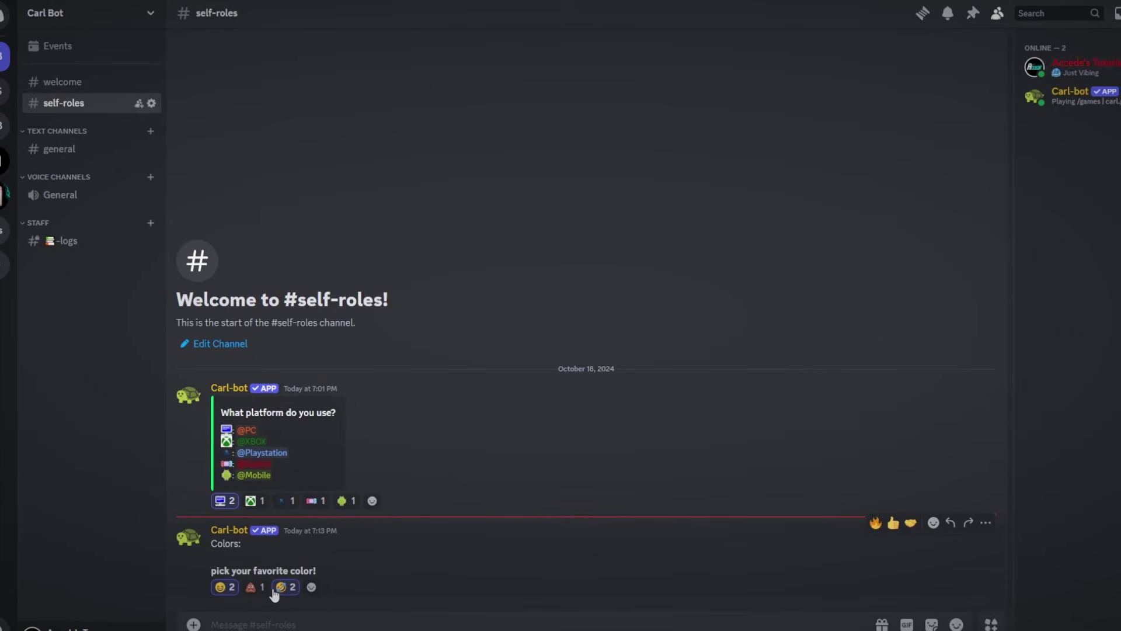
pyautogui.click(1067, 73)
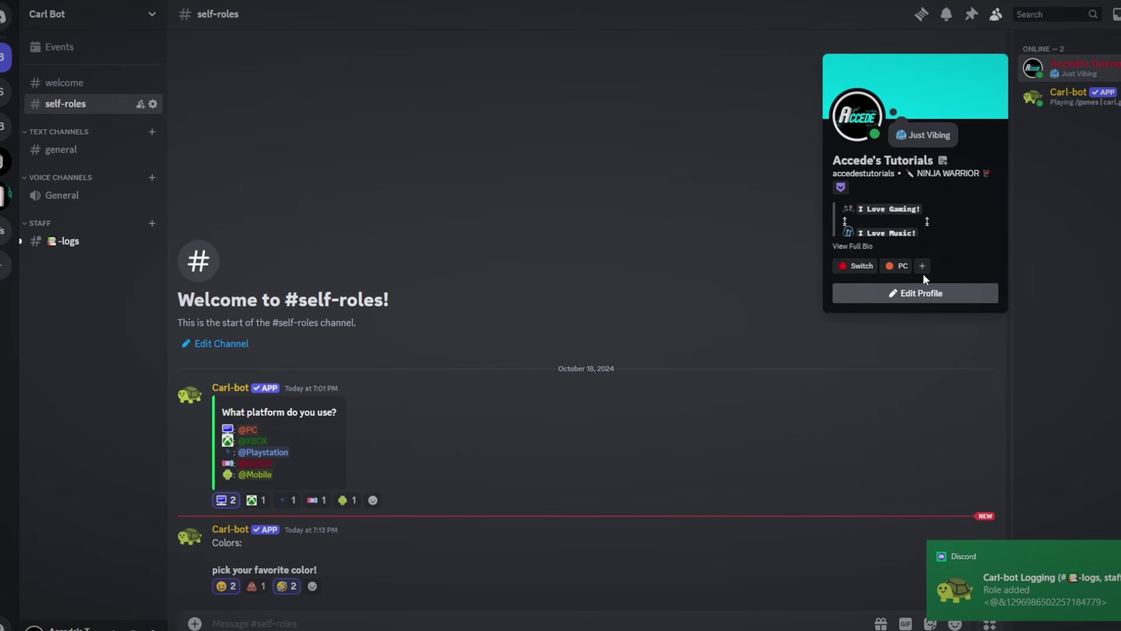
pyautogui.press('Escape')
pyautogui.click(1118, 58)
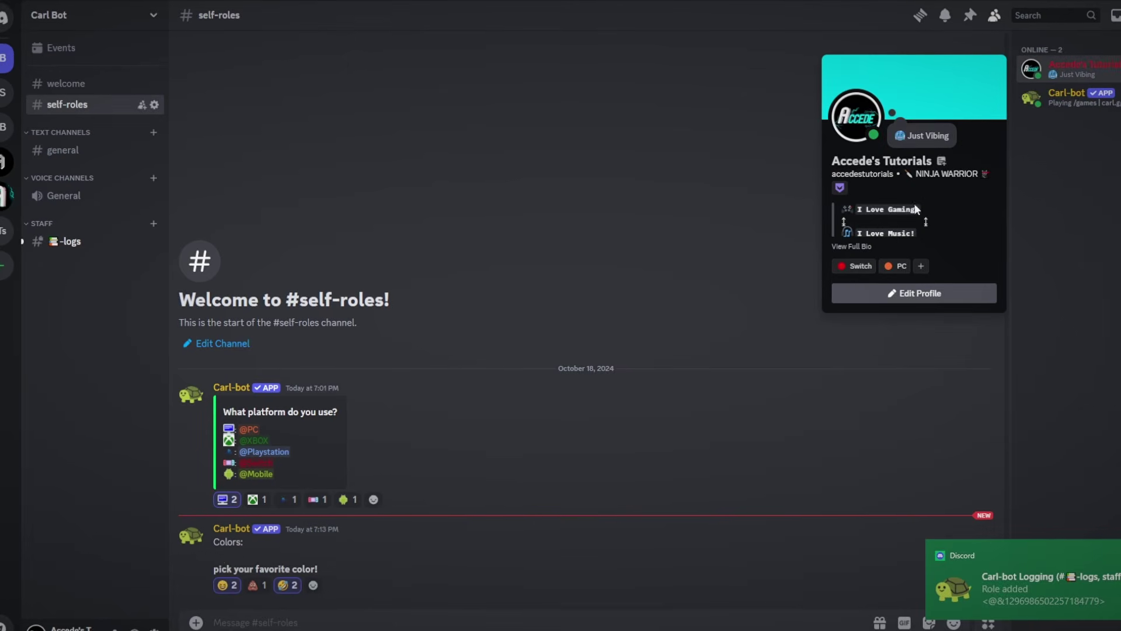
pyautogui.press('Escape')
pyautogui.click(283, 586)
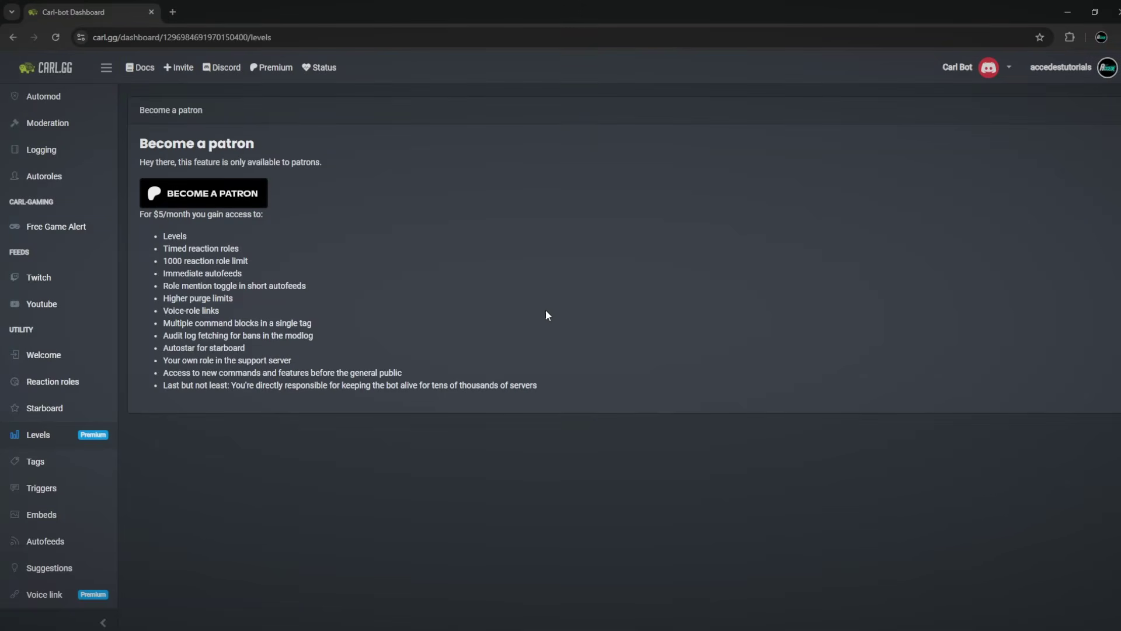
pyautogui.moveTo(564, 385); pyautogui.dragTo(329, 288)
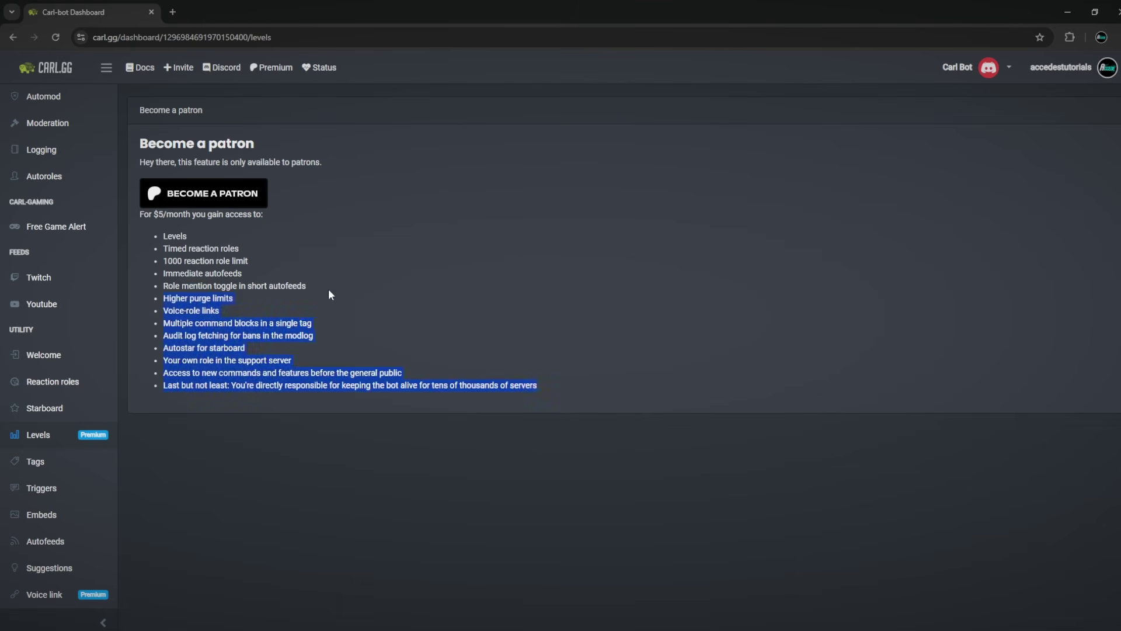
pyautogui.click(394, 306)
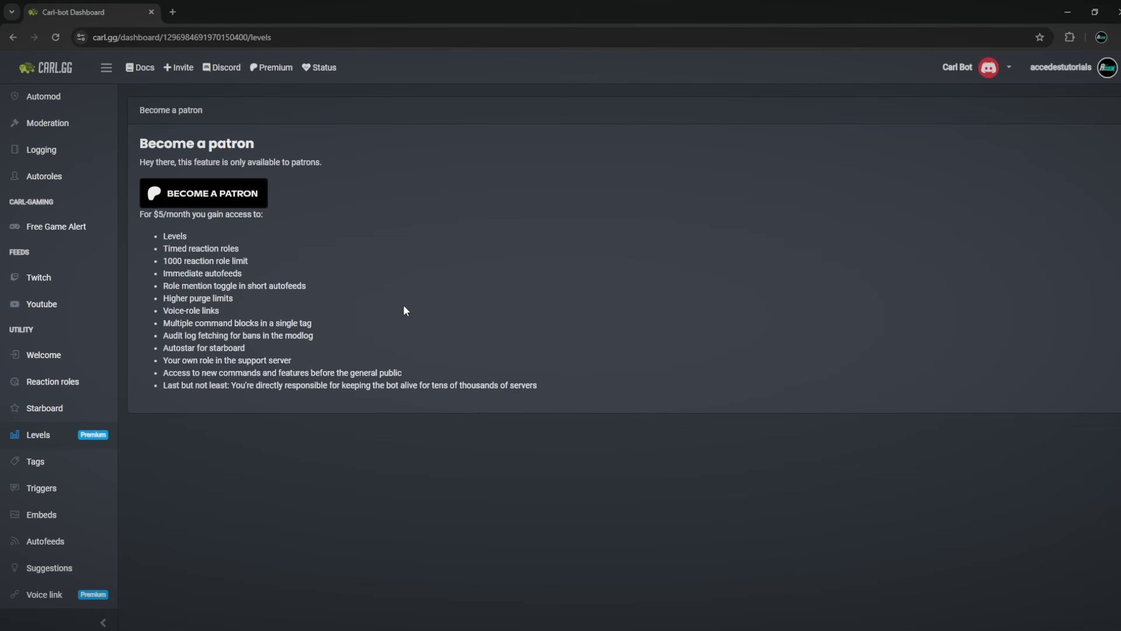
pyautogui.moveTo(167, 236); pyautogui.dragTo(193, 246)
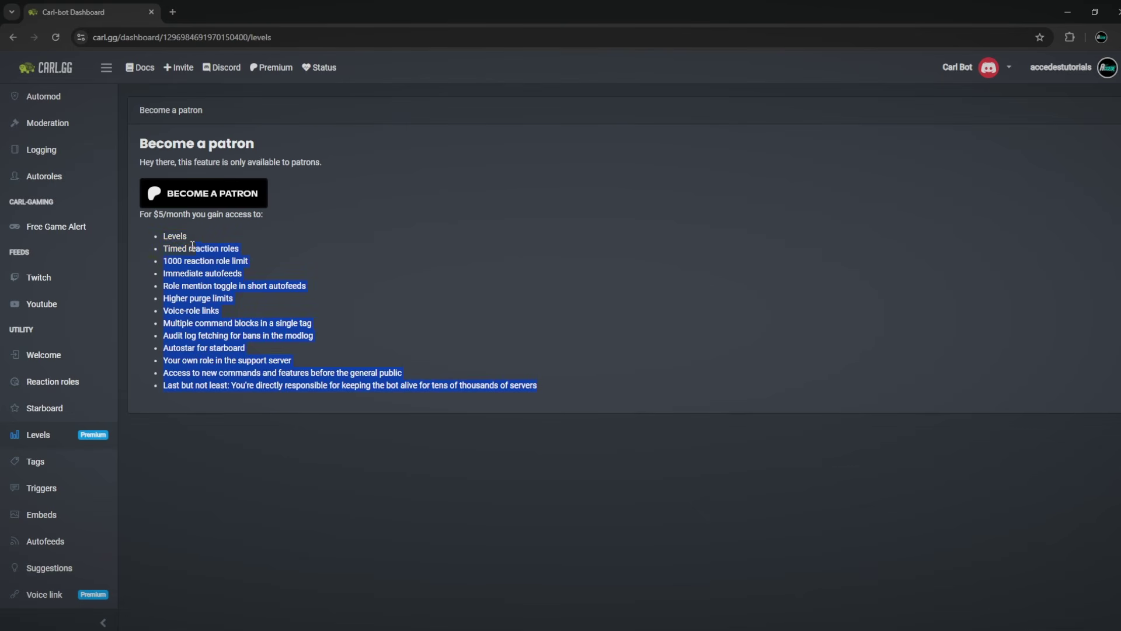
pyautogui.click(271, 260)
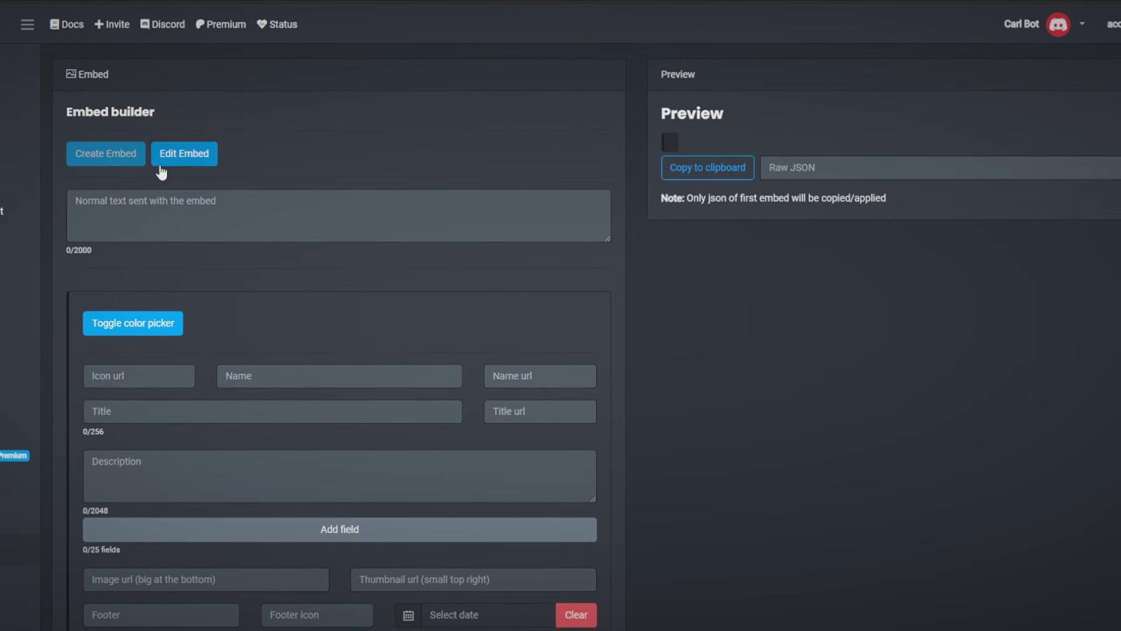
# Step: Enter "dfsfsd" as the name and "fdsfsdfdsfs" as the title of a new embed in the embed builder
pyautogui.click(198, 221)
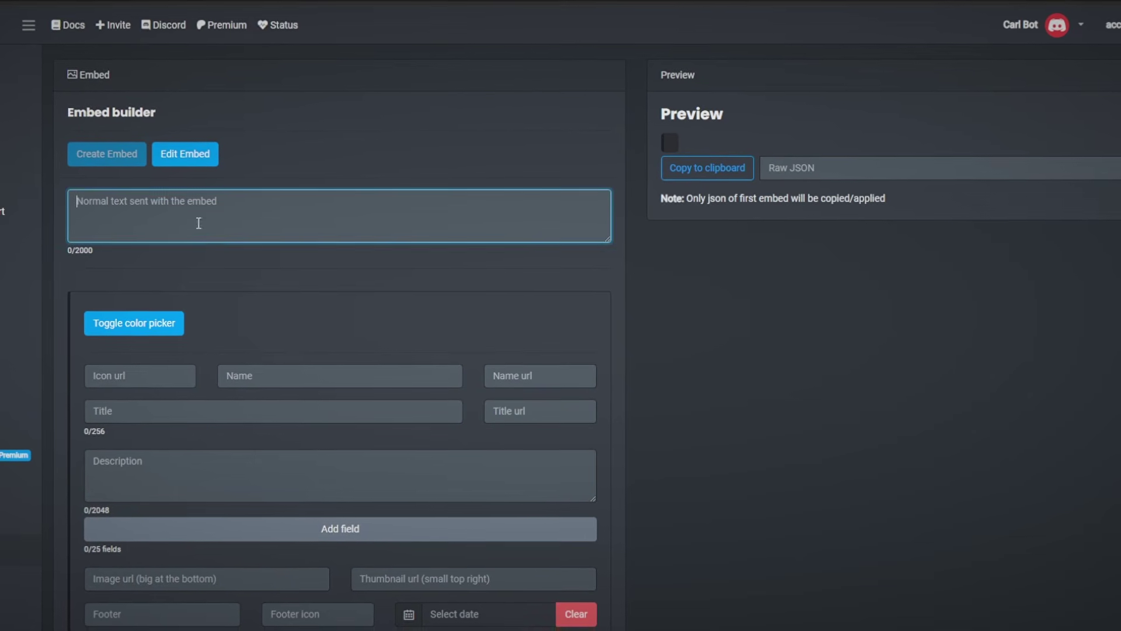
pyautogui.click(224, 375)
pyautogui.write('dfsfsd')
pyautogui.click(195, 413)
pyautogui.write('fdsfsdfdsfs')
pyautogui.click(208, 475)
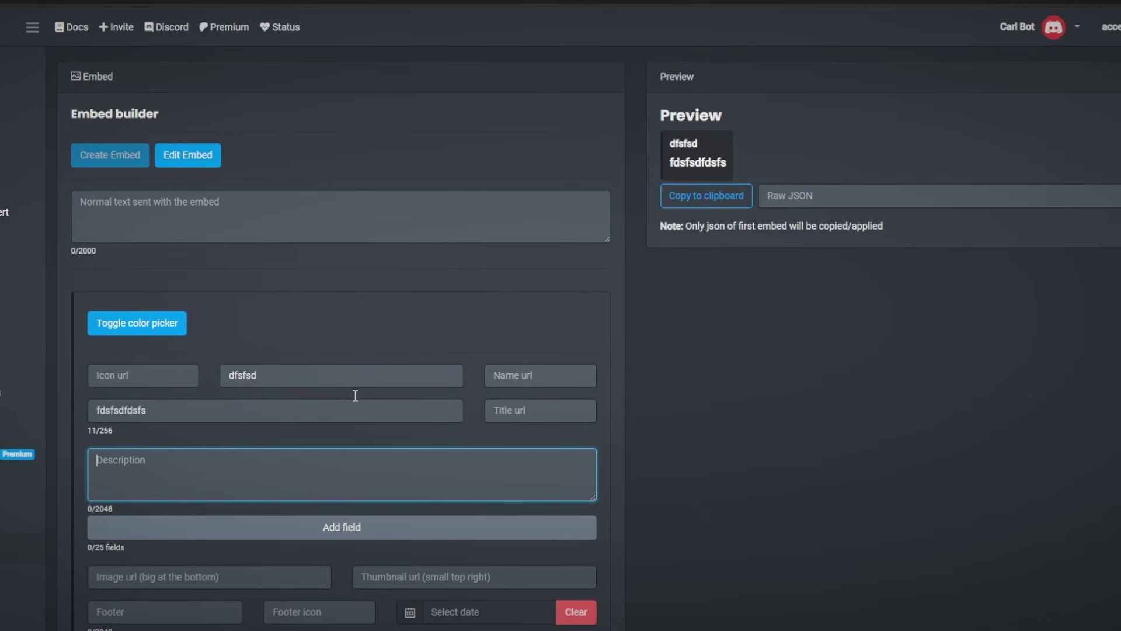
# Step: Enter "fdsfdsfsdfsd" as the embed description and set the embed color to blue 0066FF
pyautogui.write('fdsfdsfsdfsd')
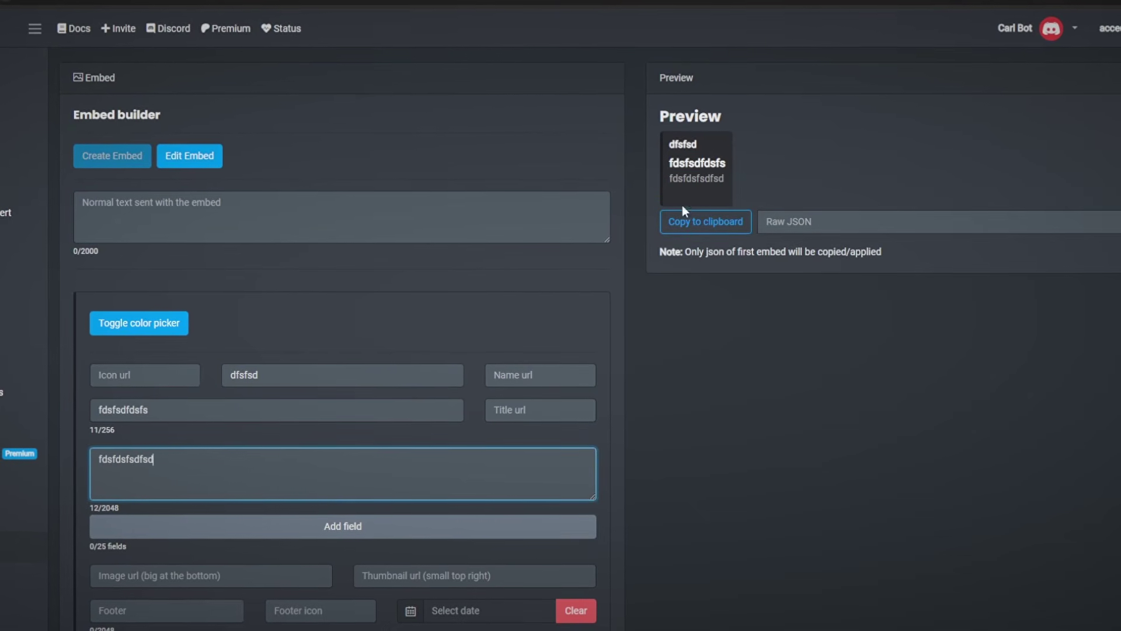
pyautogui.click(668, 145)
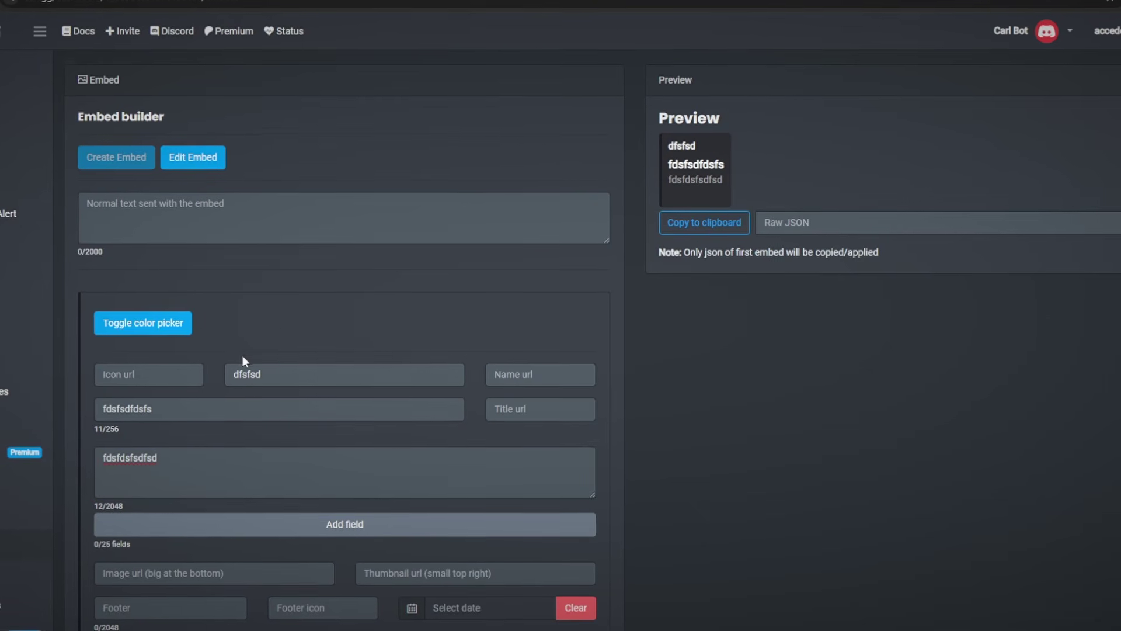
pyautogui.scroll(-1, 242, 355)
pyautogui.click(169, 259)
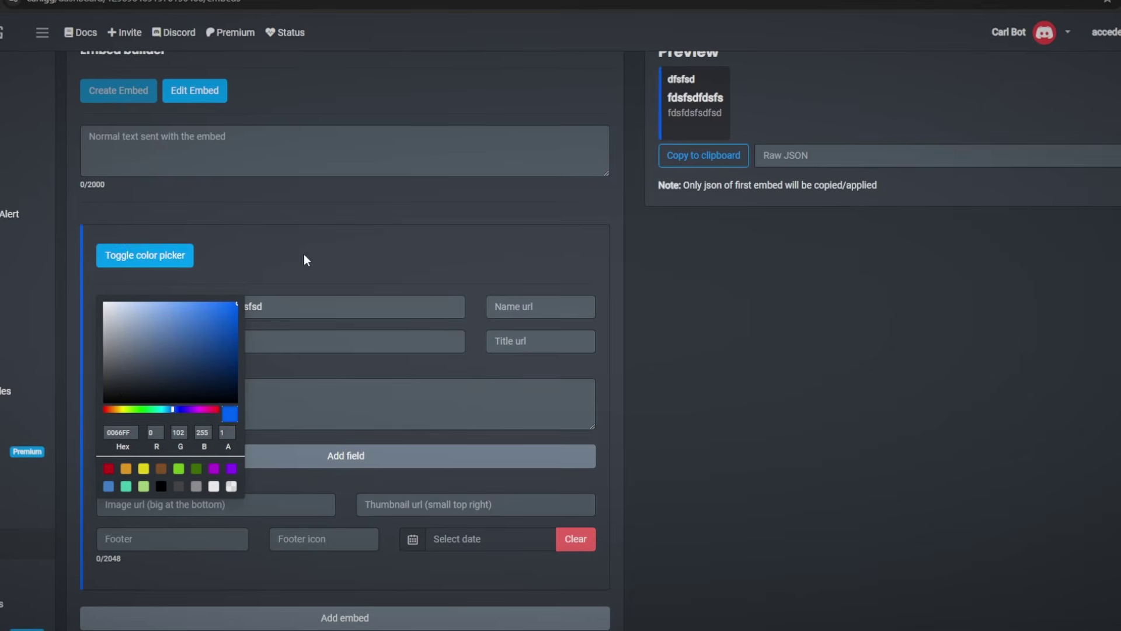
# Step: Add three fields to the embed and title them "field 1", "field 2" and "field 3"
pyautogui.click(348, 456)
pyautogui.click(351, 568)
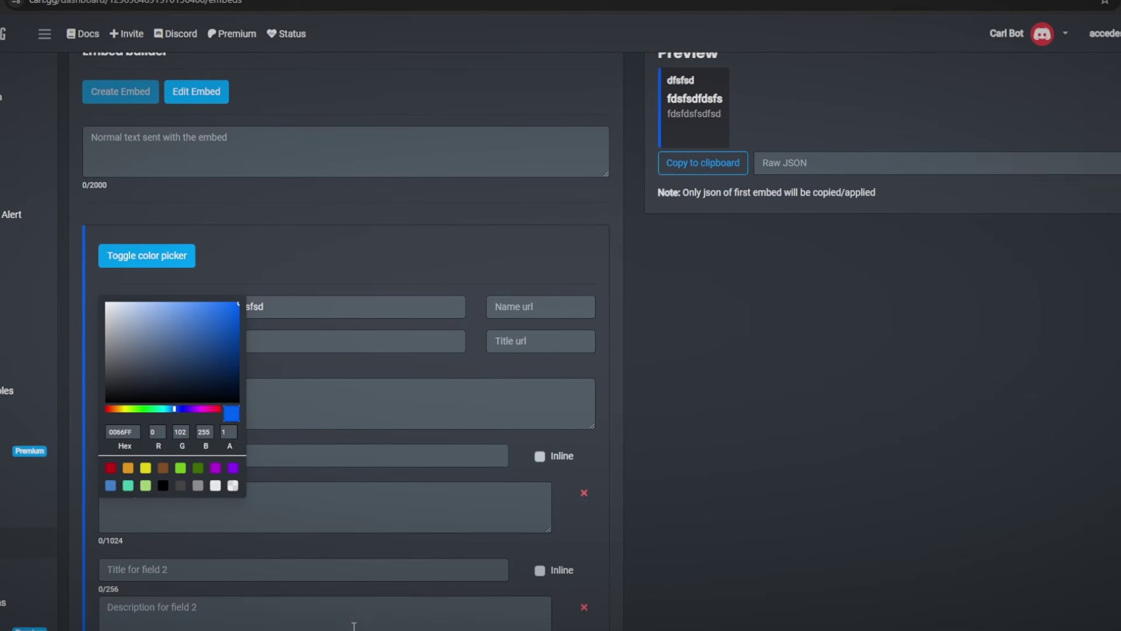
pyautogui.scroll(-3, 393, 451)
pyautogui.click(443, 256)
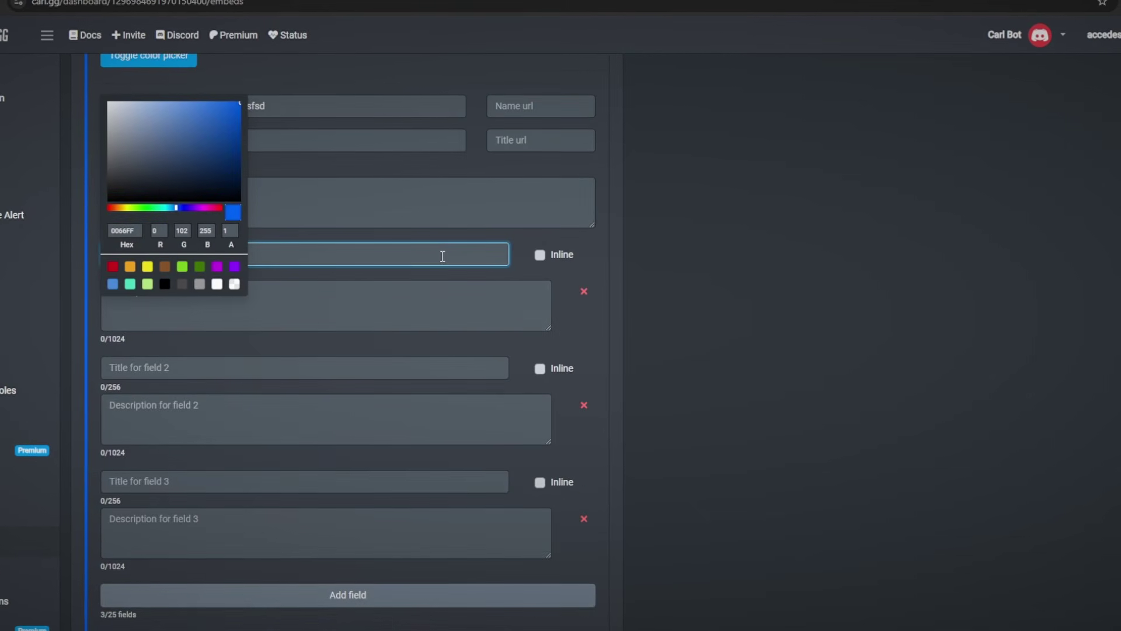
pyautogui.write('field 1')
pyautogui.click(164, 63)
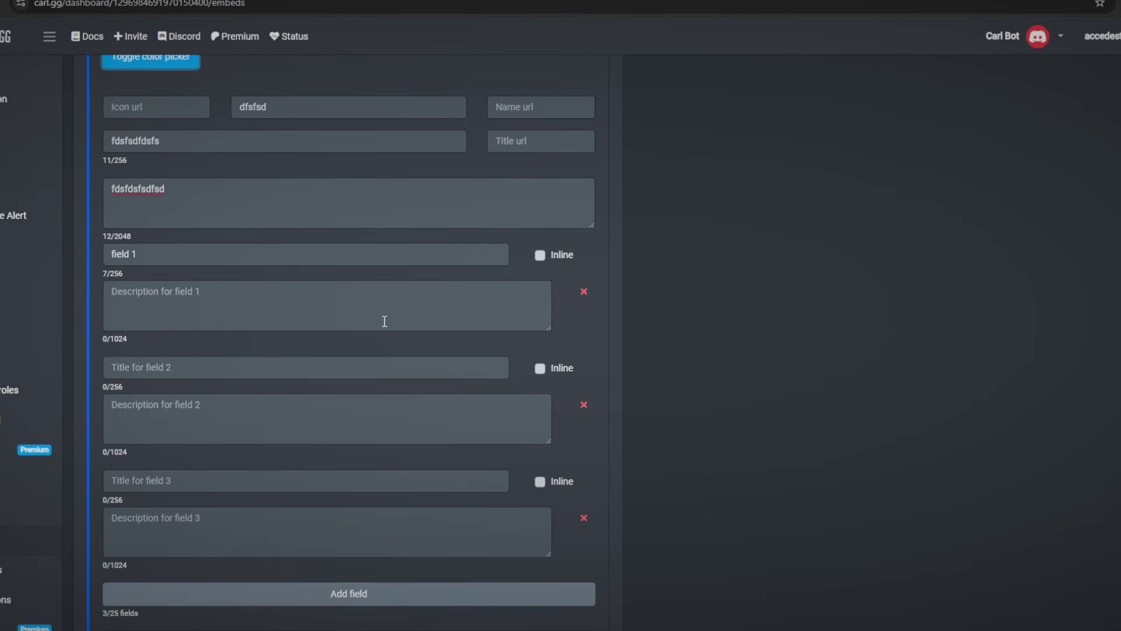
pyautogui.click(264, 373)
pyautogui.write('field 2')
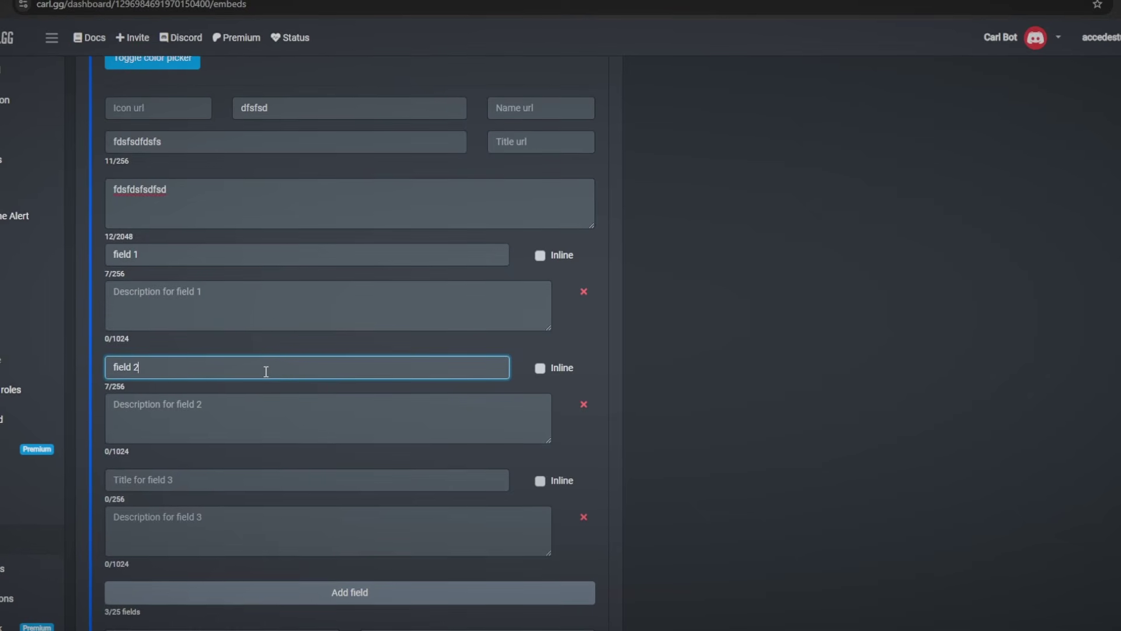
pyautogui.click(198, 476)
pyautogui.write('field 3')
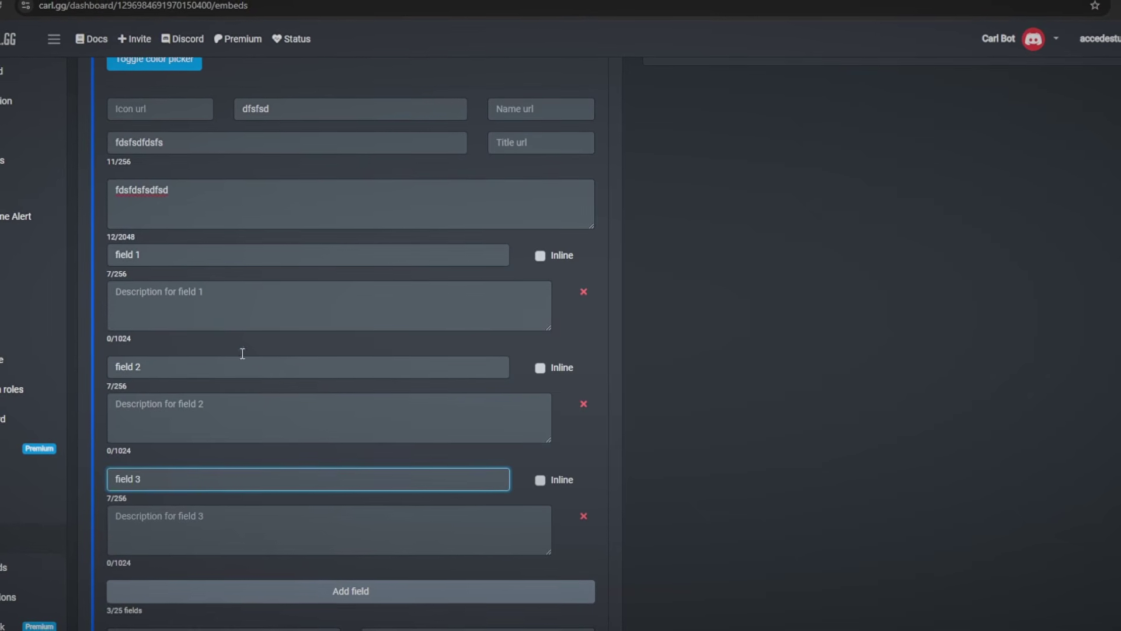
# Step: Enter the field descriptions "fdfdsf" for field 1, "sfdsf" for field 2 and "sdfdsfdsfs" for field 3
pyautogui.click(239, 305)
pyautogui.write('fdfdsf')
pyautogui.click(230, 409)
pyautogui.write('sfdsf')
pyautogui.click(208, 528)
pyautogui.write('sdfdsfdsfs')
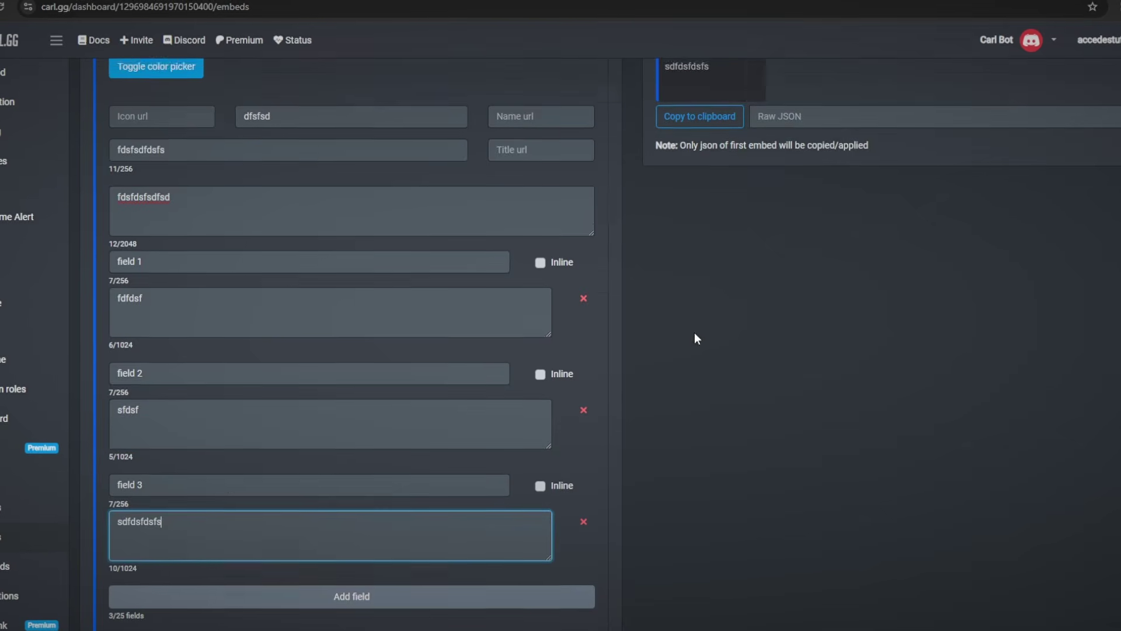
pyautogui.scroll(4, 695, 338)
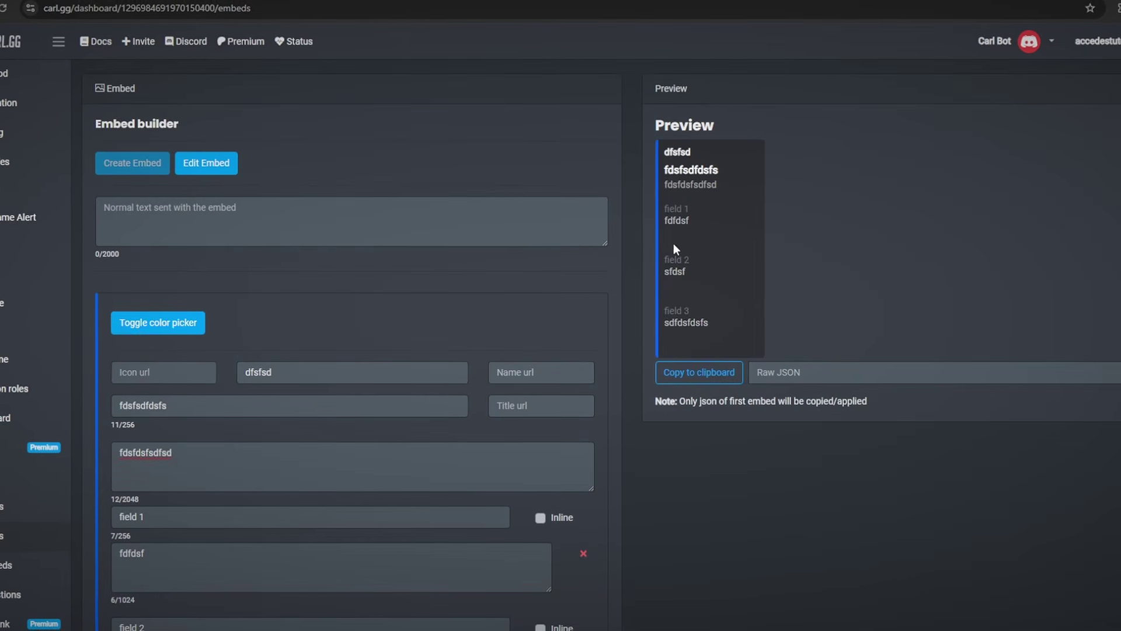
# Step: Make all three embed fields inline and check their layout in the preview
pyautogui.scroll(-2, 713, 528)
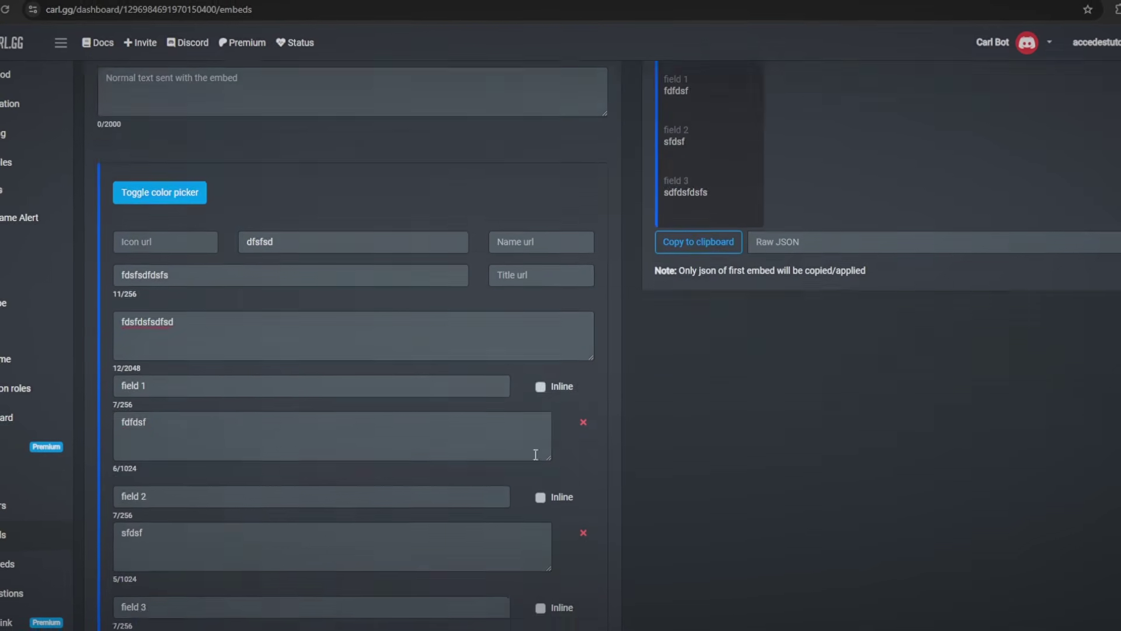
pyautogui.click(541, 385)
pyautogui.click(541, 496)
pyautogui.scroll(-5, 748, 473)
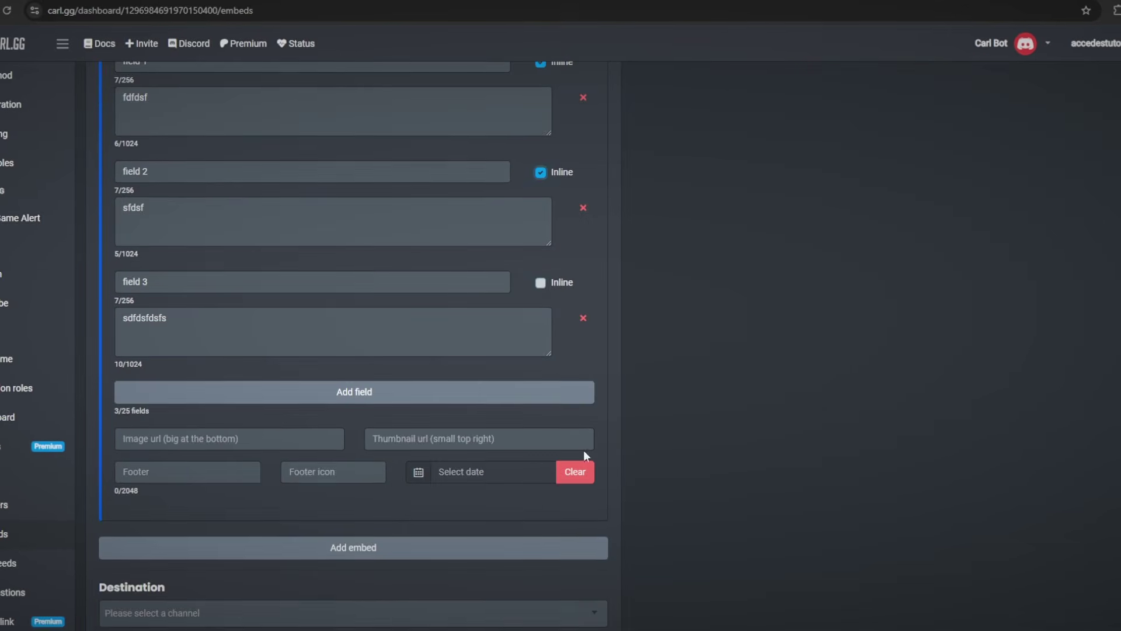
pyautogui.click(541, 283)
pyautogui.scroll(7, 777, 383)
pyautogui.moveTo(660, 208); pyautogui.dragTo(910, 219)
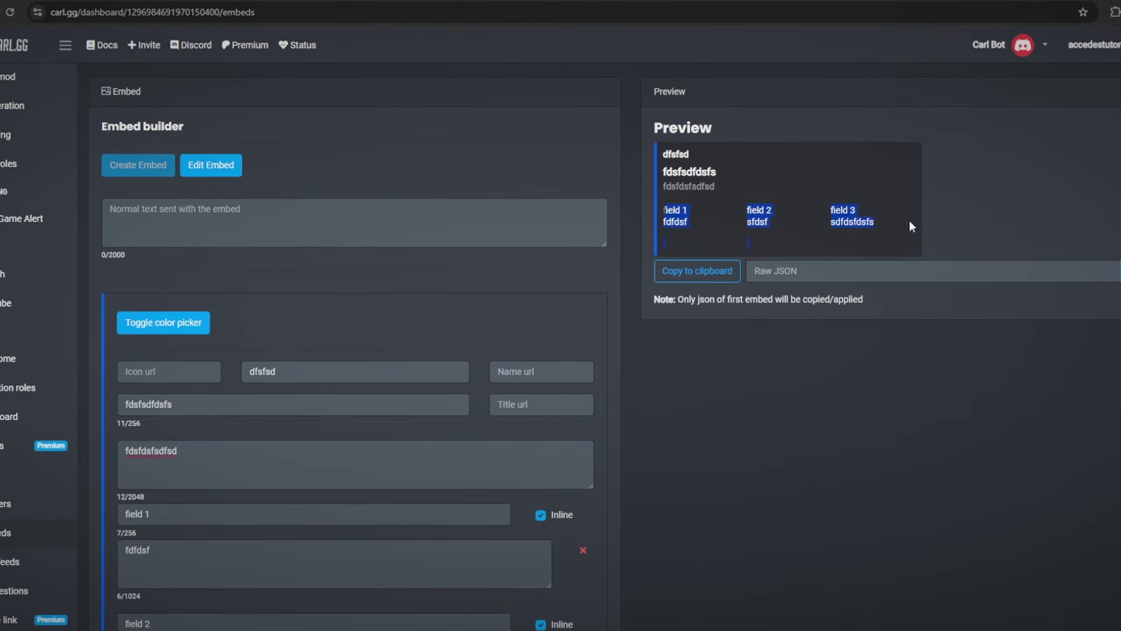
pyautogui.click(910, 220)
# Step: Enter "fsdafsfdsf" as the embed's footer text
pyautogui.scroll(-5, 657, 347)
pyautogui.scroll(-2, 657, 349)
pyautogui.click(239, 439)
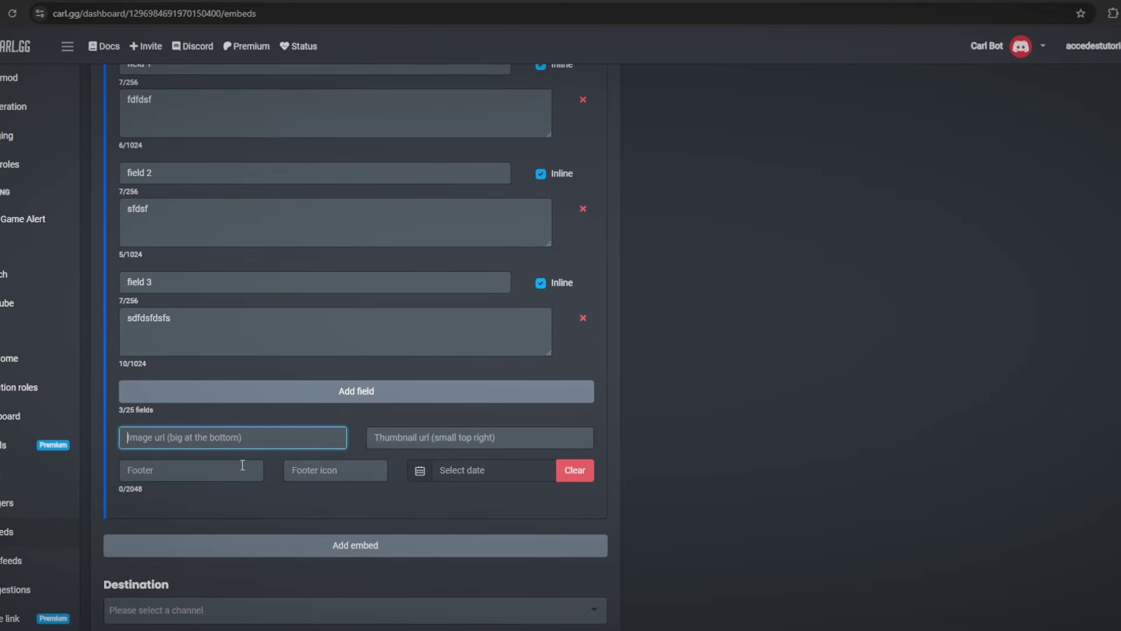
pyautogui.click(213, 464)
pyautogui.write('fsdafsfdsf')
pyautogui.click(374, 474)
pyautogui.write('fds')
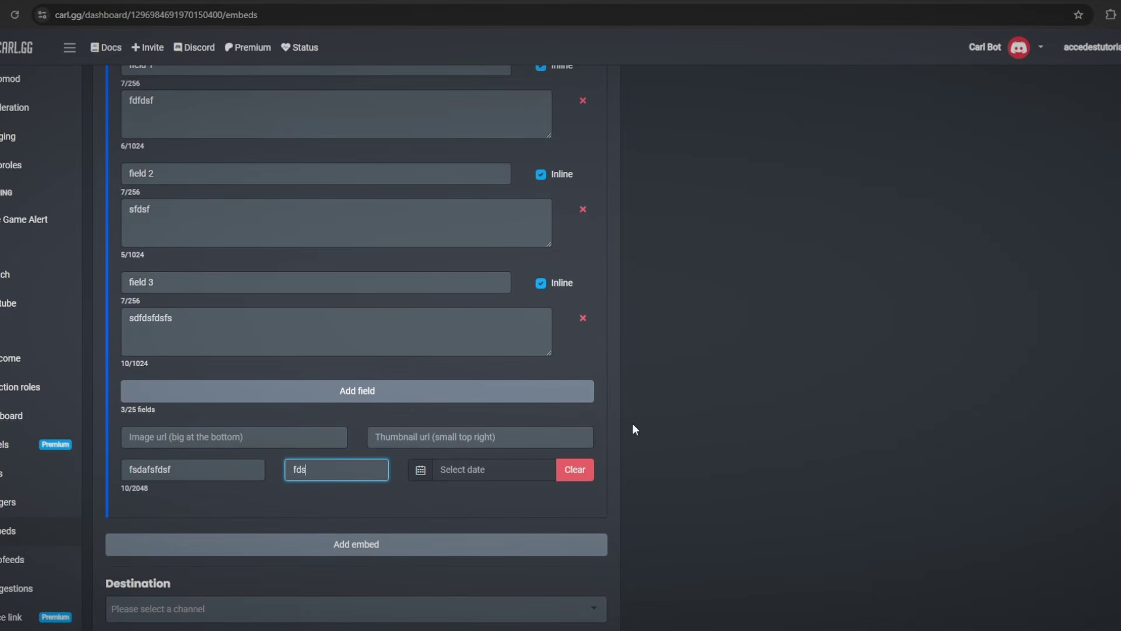
pyautogui.click(470, 517)
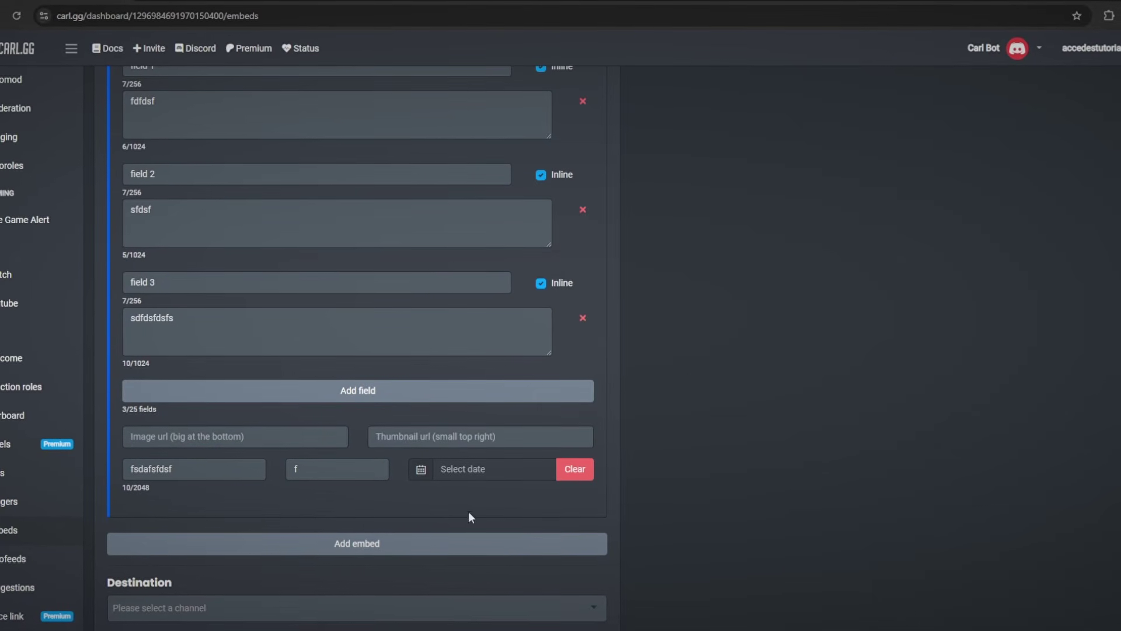
pyautogui.click(350, 473)
pyautogui.press('BackSpace')
# Step: Set the embed's date to October 18, 2024 12:00 and check the footer in the preview
pyautogui.click(514, 468)
pyautogui.click(587, 345)
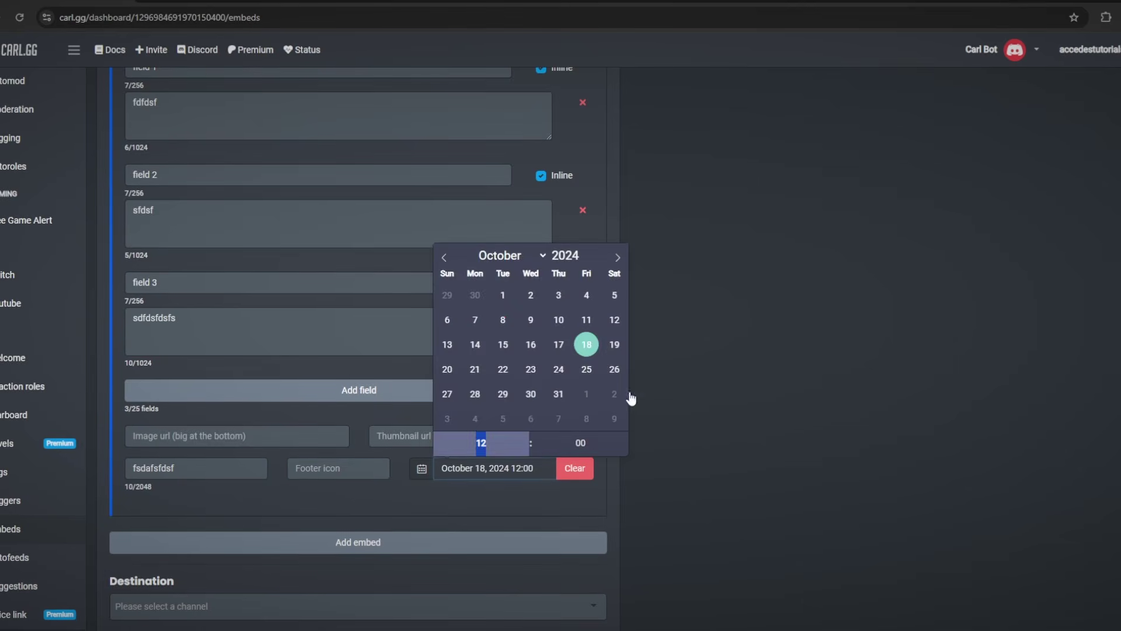
pyautogui.click(633, 400)
pyautogui.scroll(8, 772, 419)
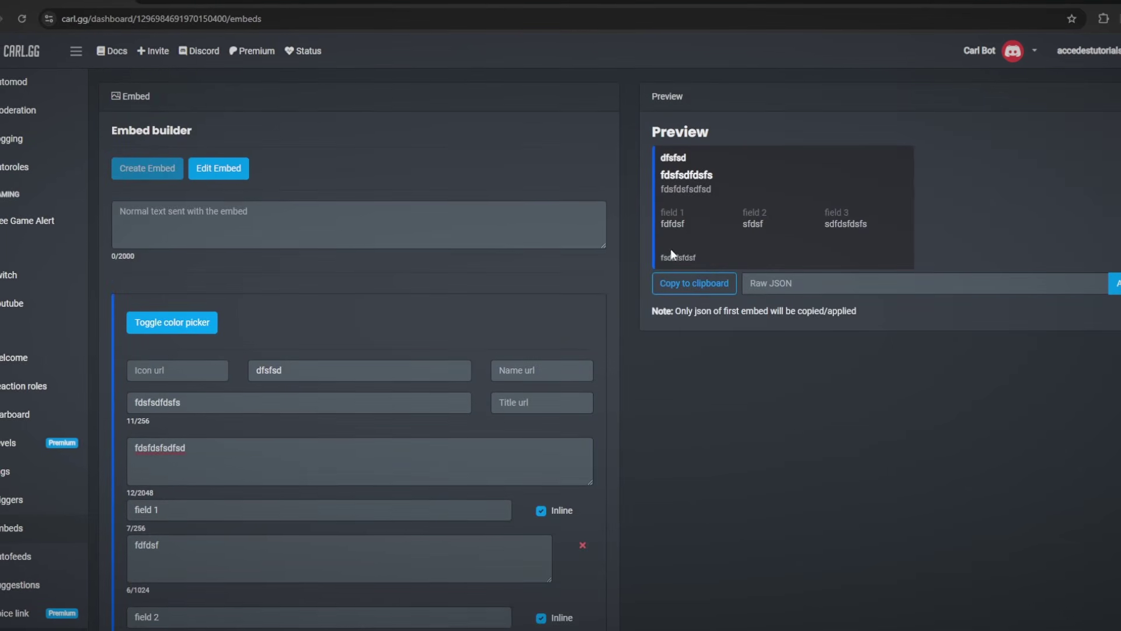
pyautogui.click(773, 264)
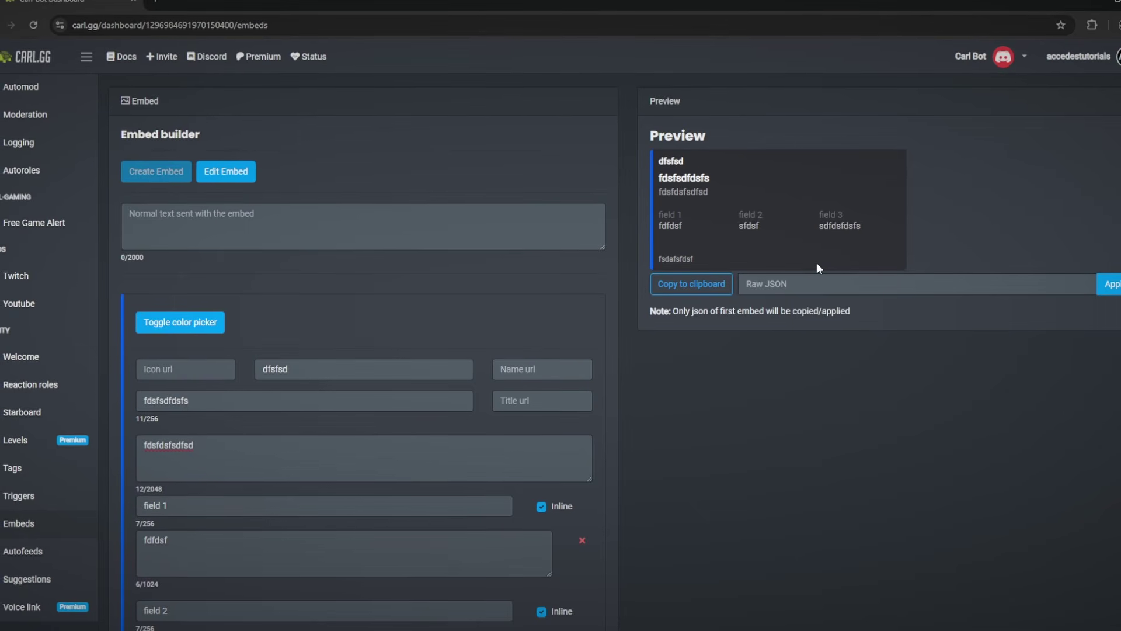
# Step: Choose the general text channel as the embed's destination and post the embed
pyautogui.scroll(-5, 671, 440)
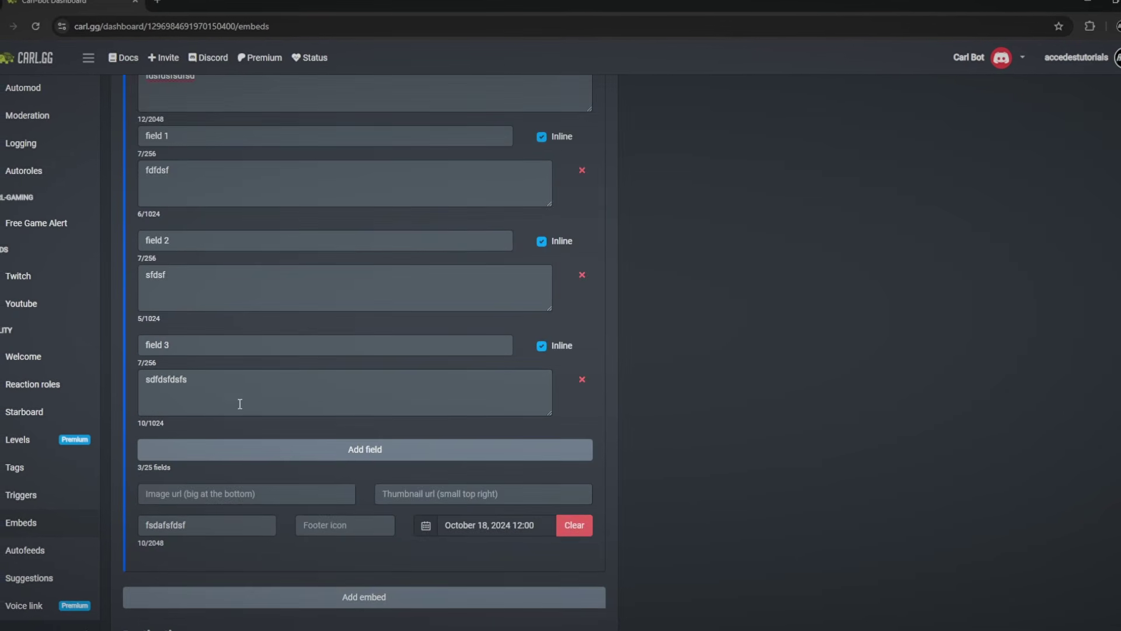
pyautogui.scroll(-3, 315, 395)
pyautogui.scroll(2, 541, 309)
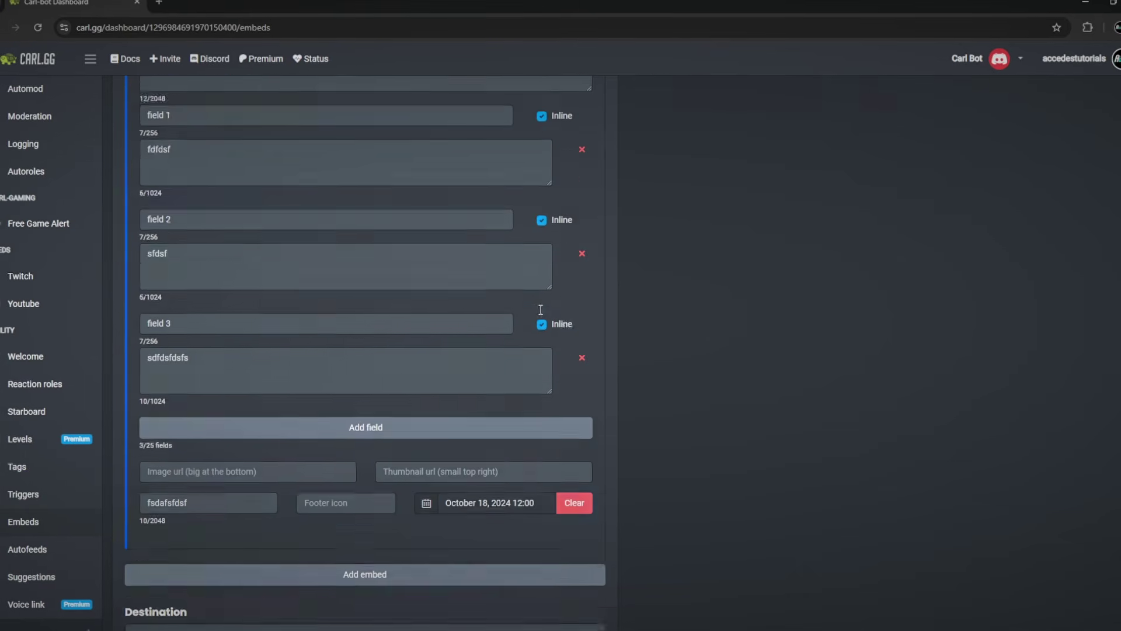
pyautogui.scroll(8, 541, 310)
pyautogui.scroll(-9, 549, 316)
pyautogui.click(204, 557)
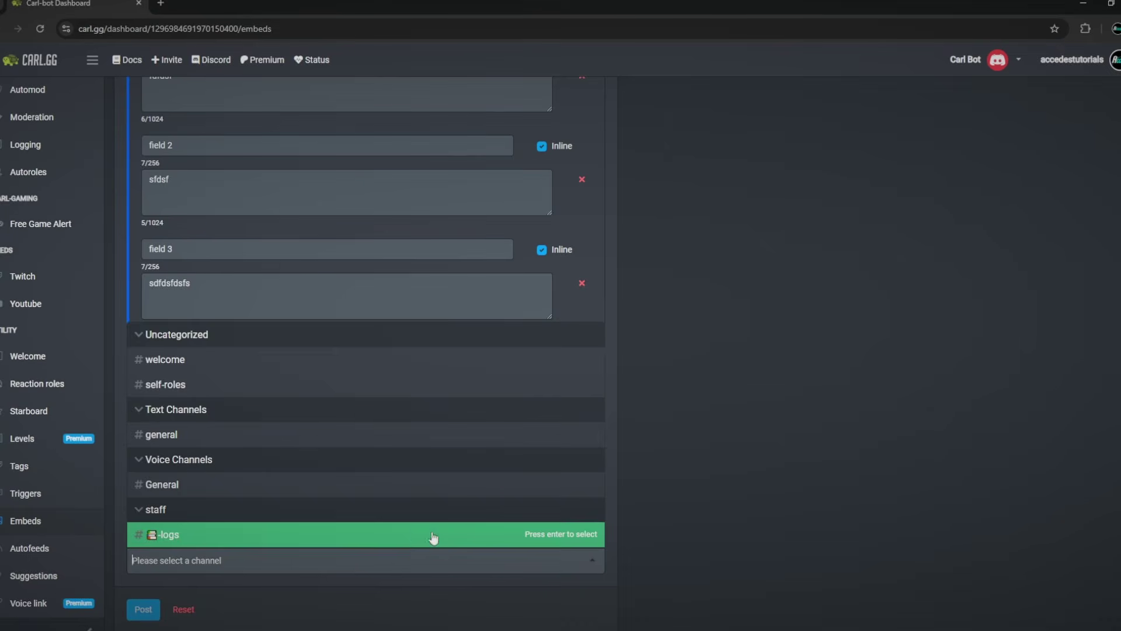
pyautogui.click(253, 536)
pyautogui.click(201, 558)
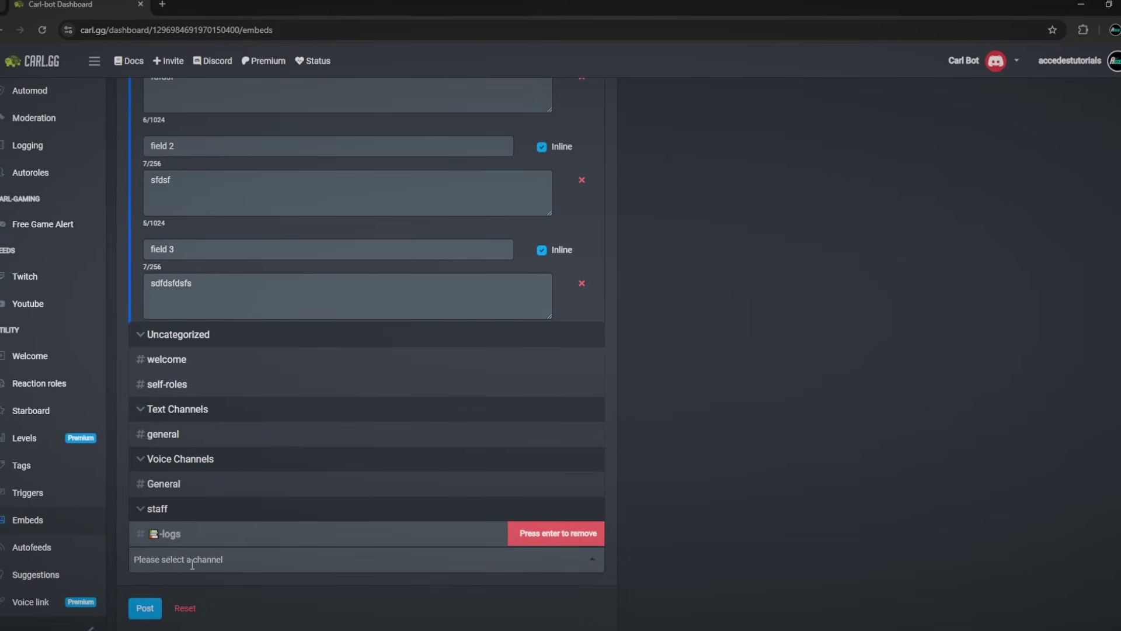
pyautogui.click(561, 434)
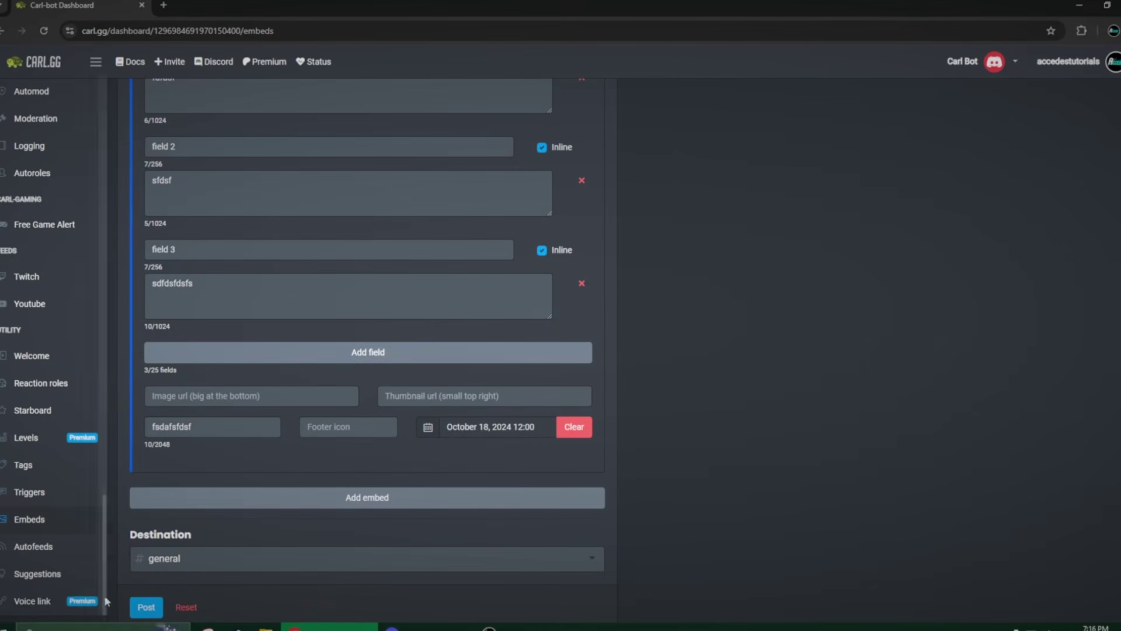
pyautogui.click(146, 607)
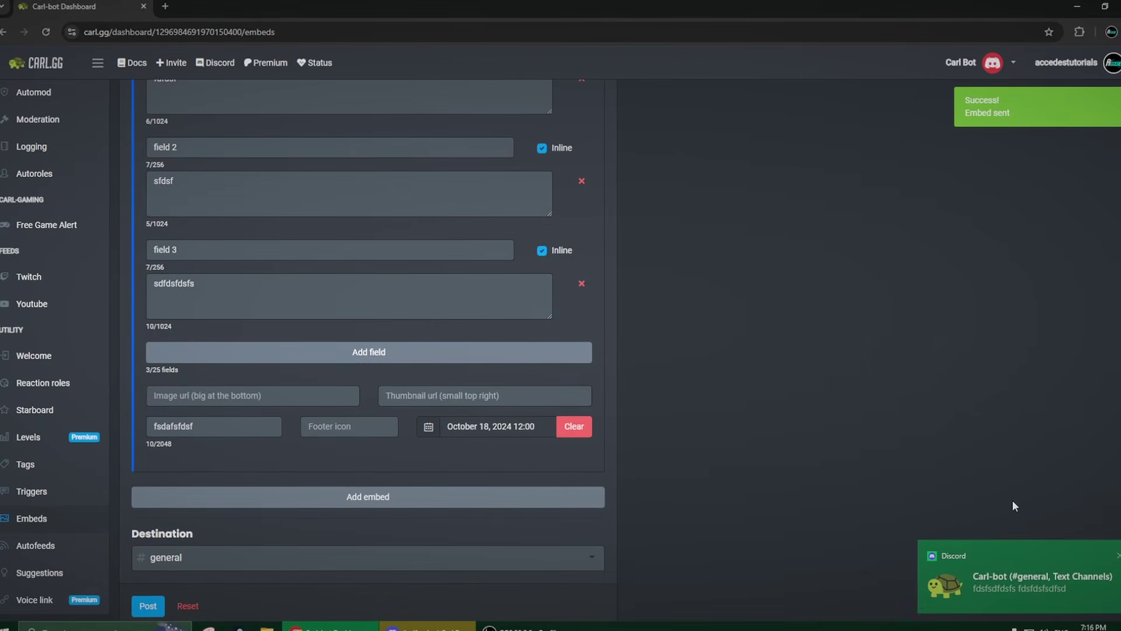
# Step: Switch to Discord and examine the posted embed's fields, name and footer in the general channel
pyautogui.click(994, 557)
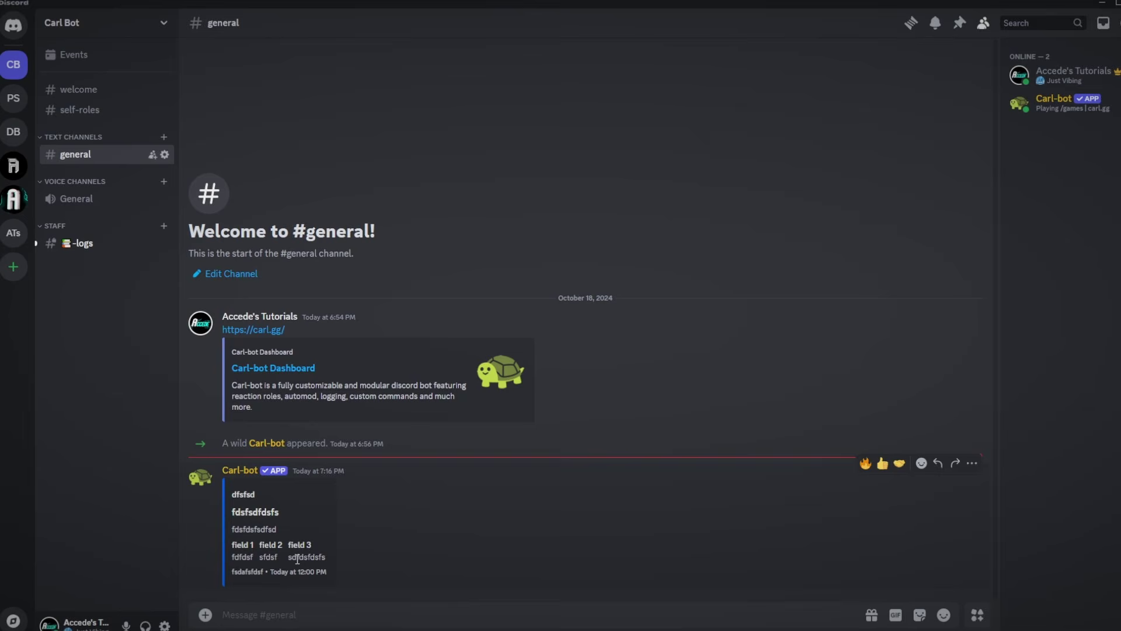
pyautogui.moveTo(335, 568); pyautogui.dragTo(265, 540)
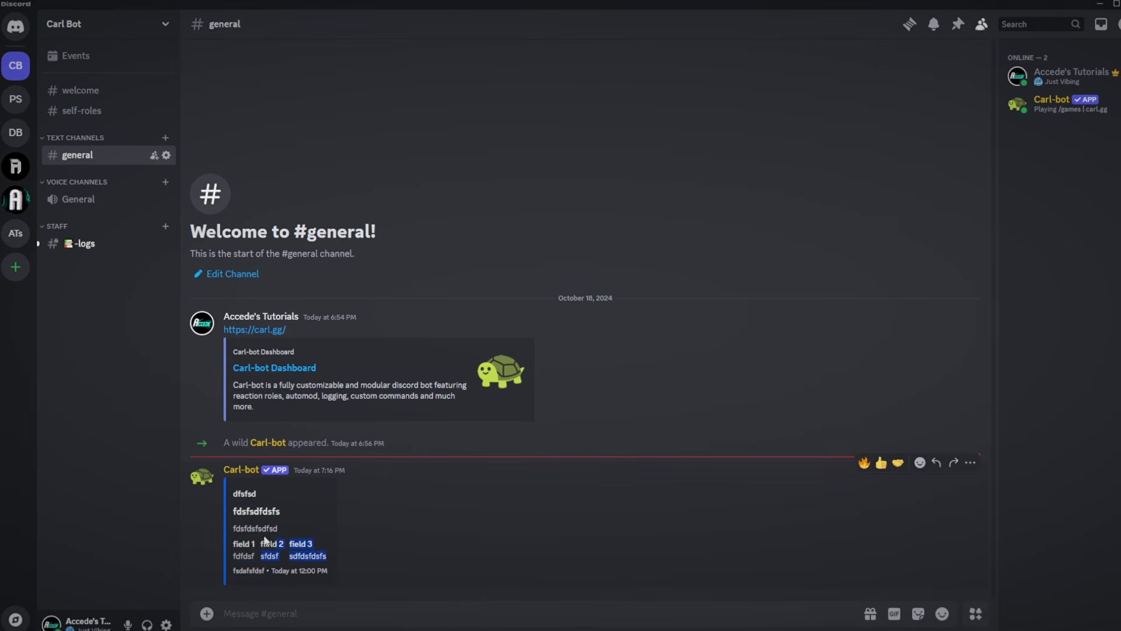
pyautogui.click(246, 497)
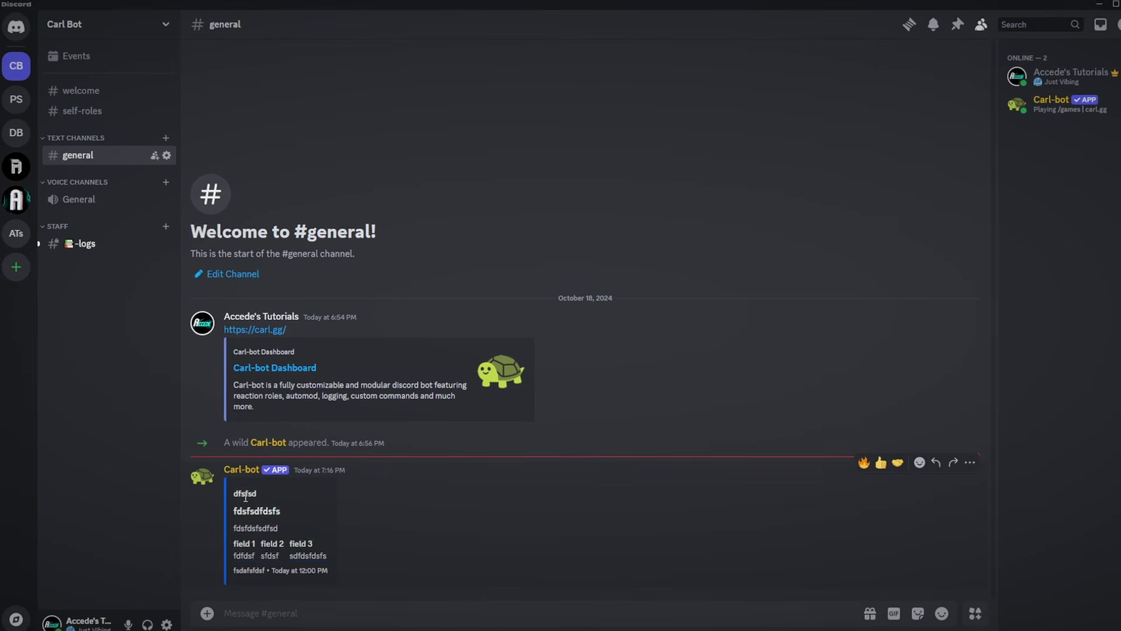
pyautogui.tripleClick(359, 519)
pyautogui.click(443, 532)
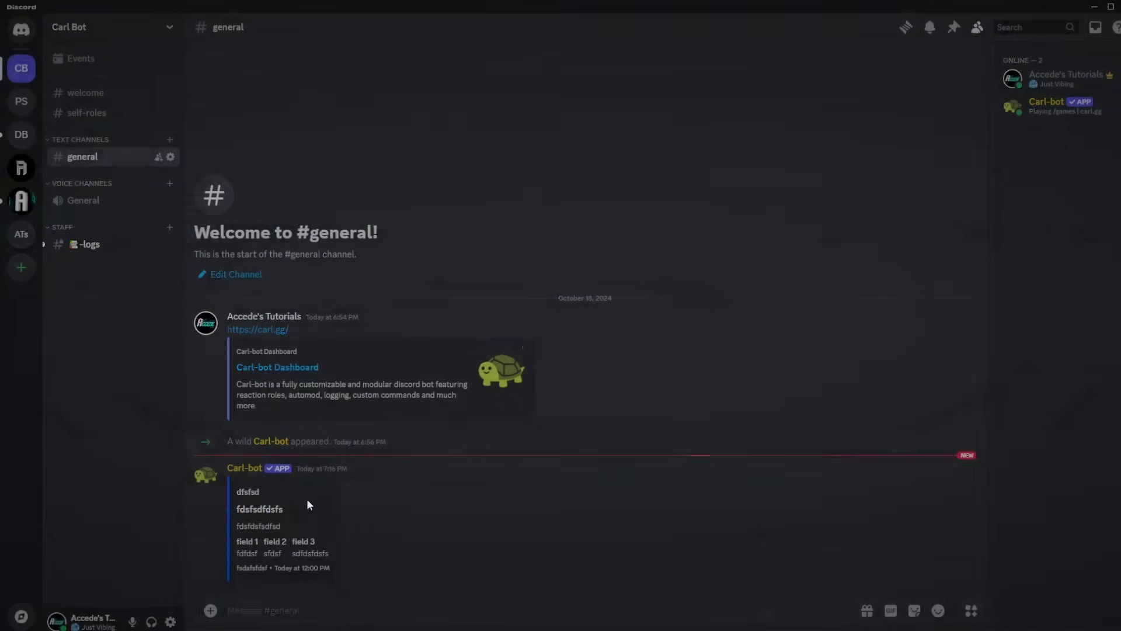
# Step: Copy the message link of Carl-bot's embed message in the general channel
pyautogui.rightClick(289, 510)
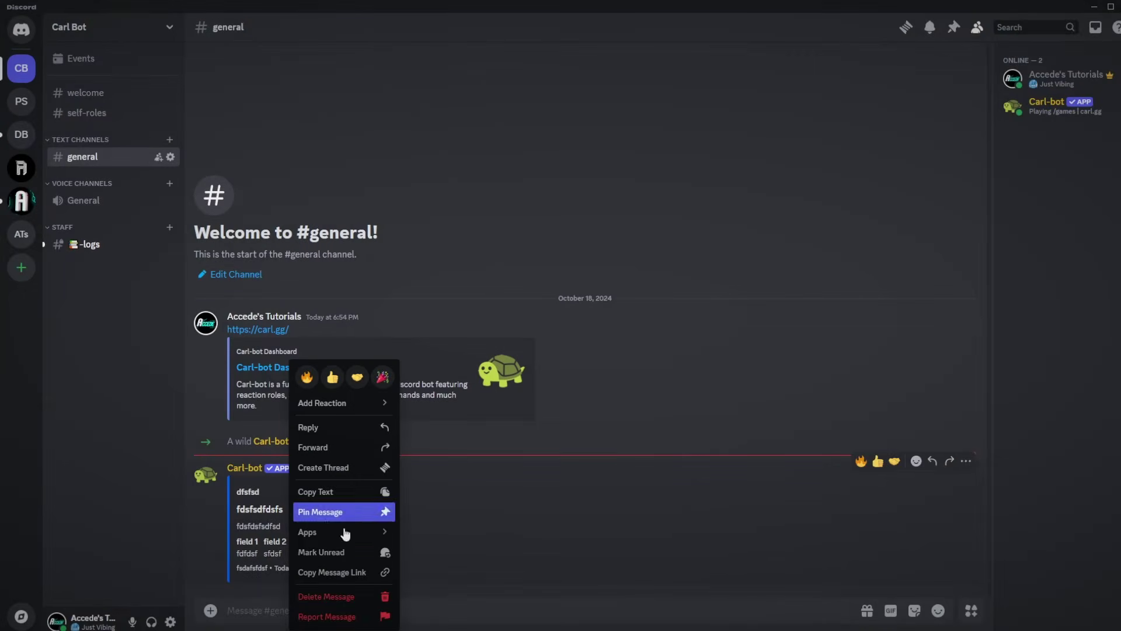
pyautogui.click(510, 545)
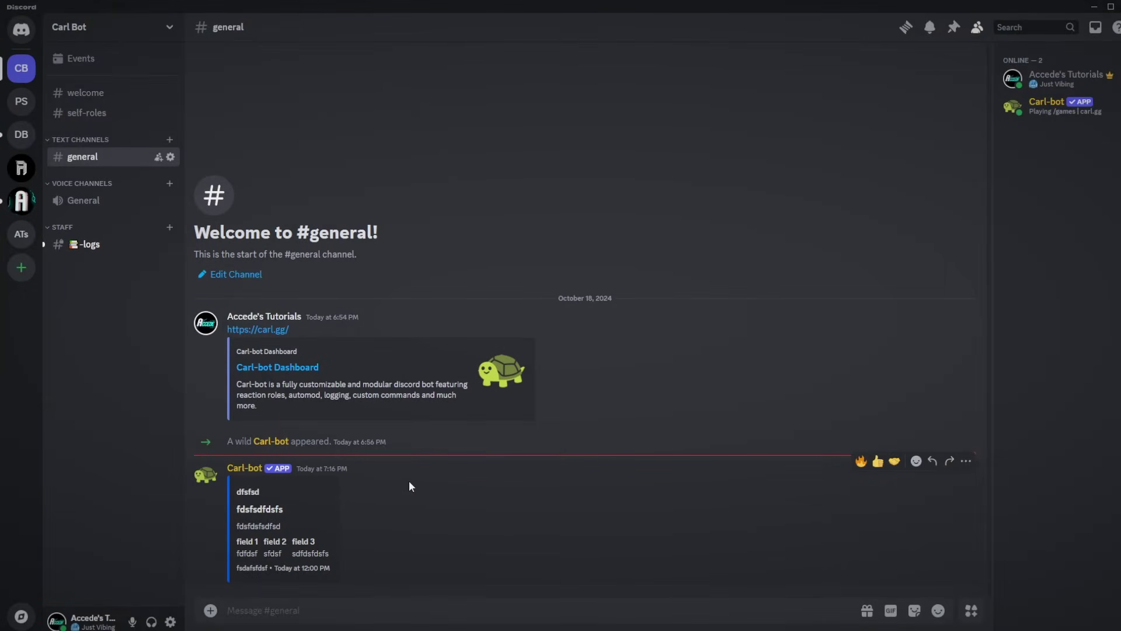
pyautogui.rightClick(409, 480)
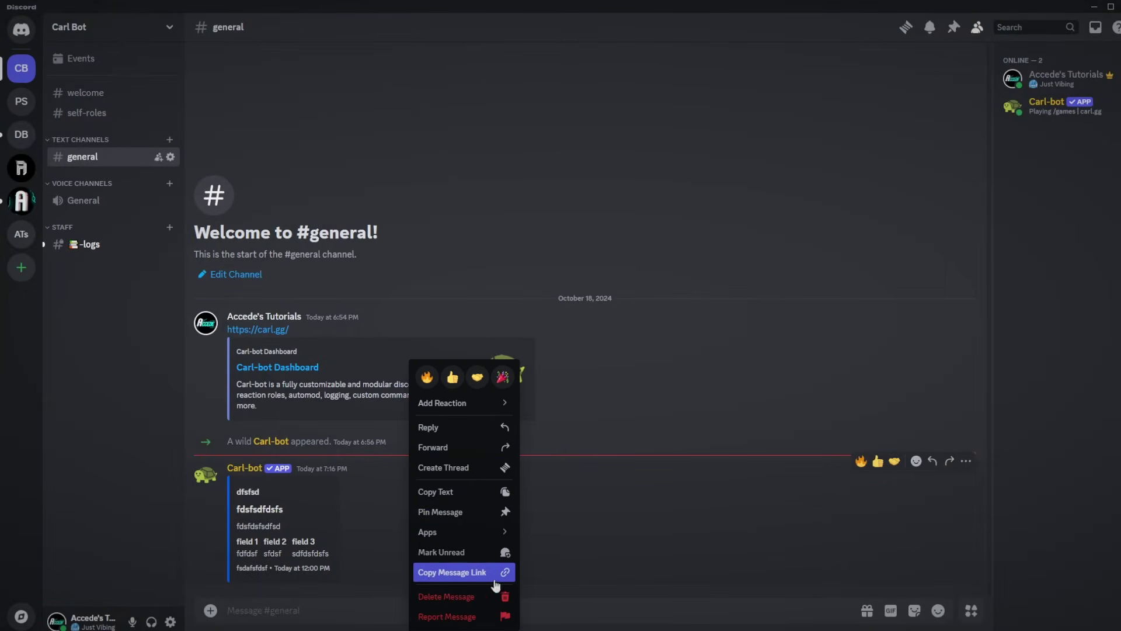
pyautogui.click(467, 574)
# Step: Switch back to the Carl-bot dashboard and load the posted embed for editing from the copied message link
pyautogui.hotkey('alt', 'Tab')
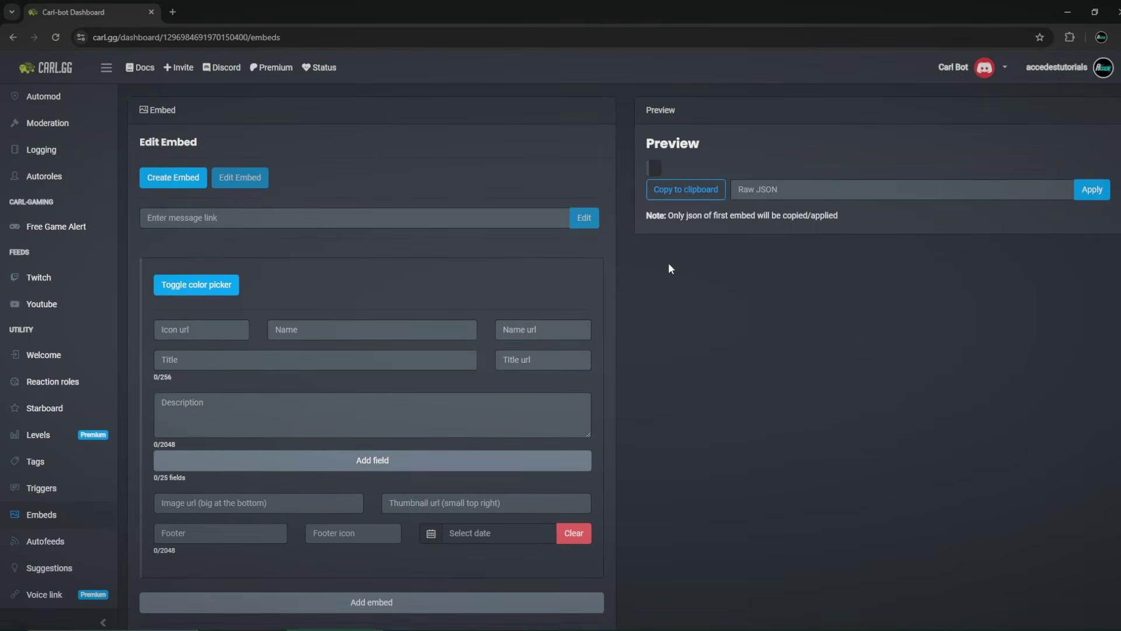
pyautogui.click(345, 218)
pyautogui.hotkey('ctrl', 'v')
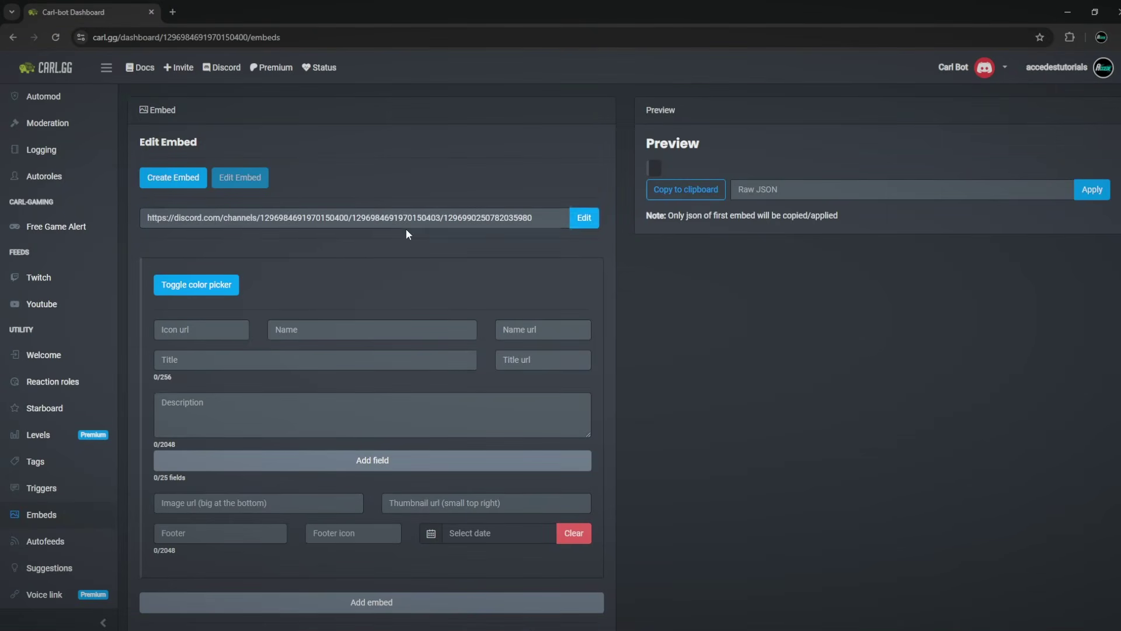
pyautogui.click(584, 218)
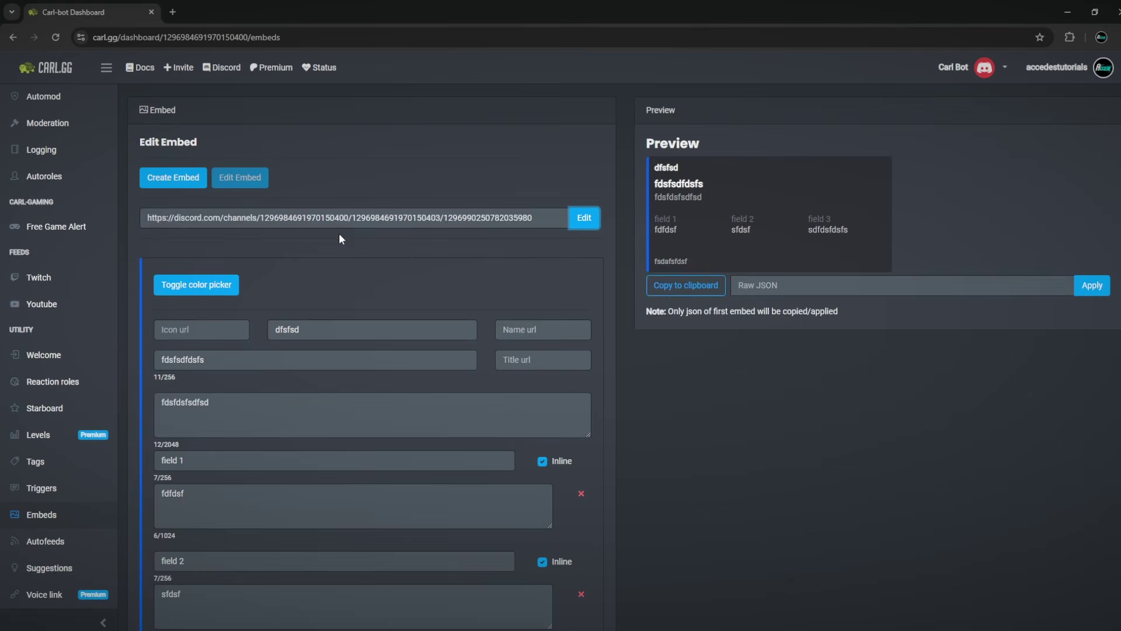
# Step: Append an exclamation mark to the embed's description so it reads "fdsfdsfsdfsd!" and update the posted embed
pyautogui.scroll(-2, 213, 245)
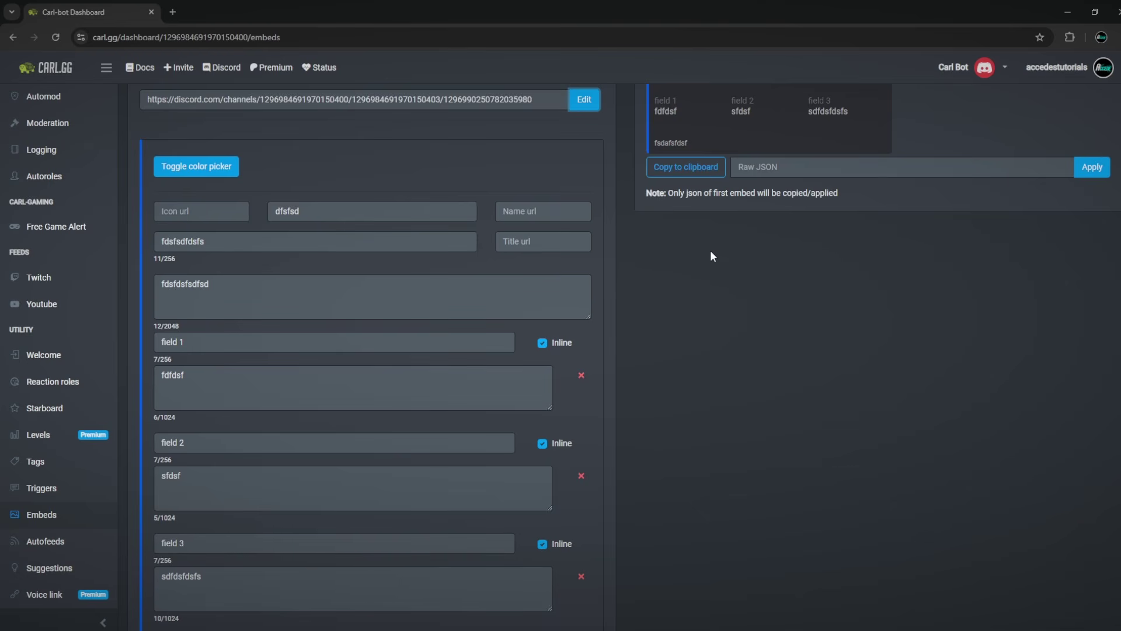
pyautogui.scroll(2, 710, 279)
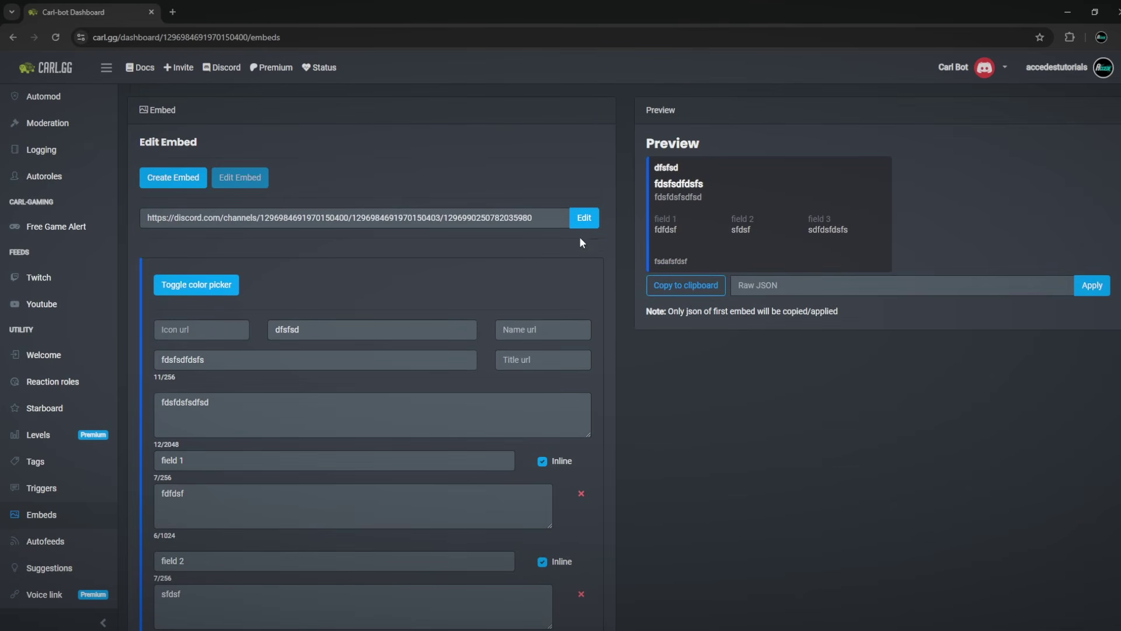
pyautogui.click(287, 404)
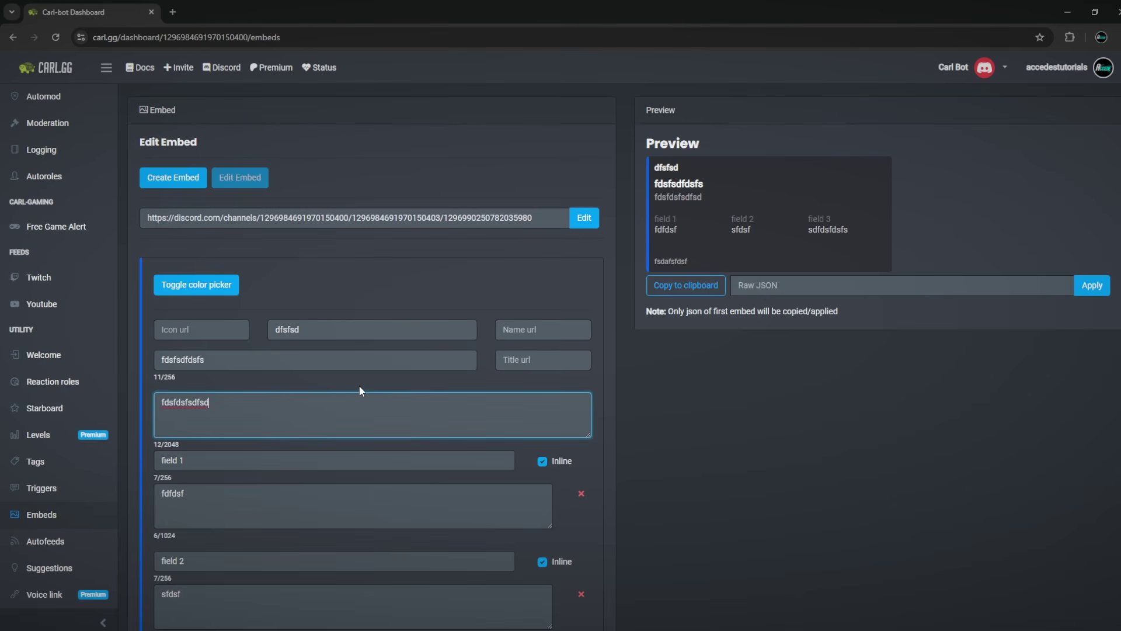
pyautogui.click(616, 417)
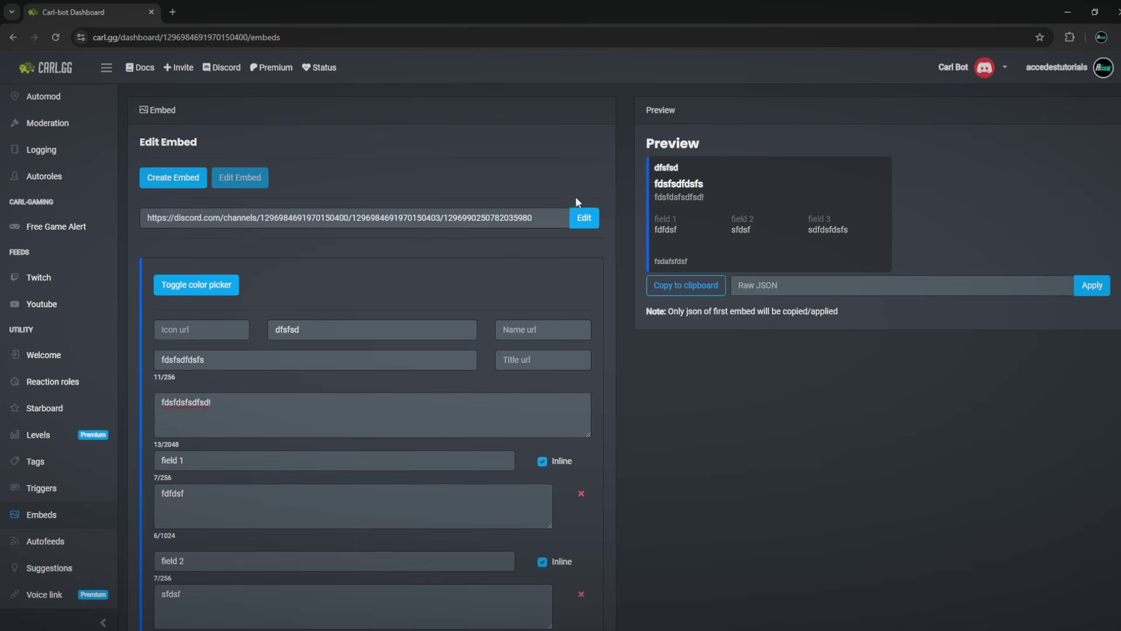
pyautogui.scroll(-6, 352, 292)
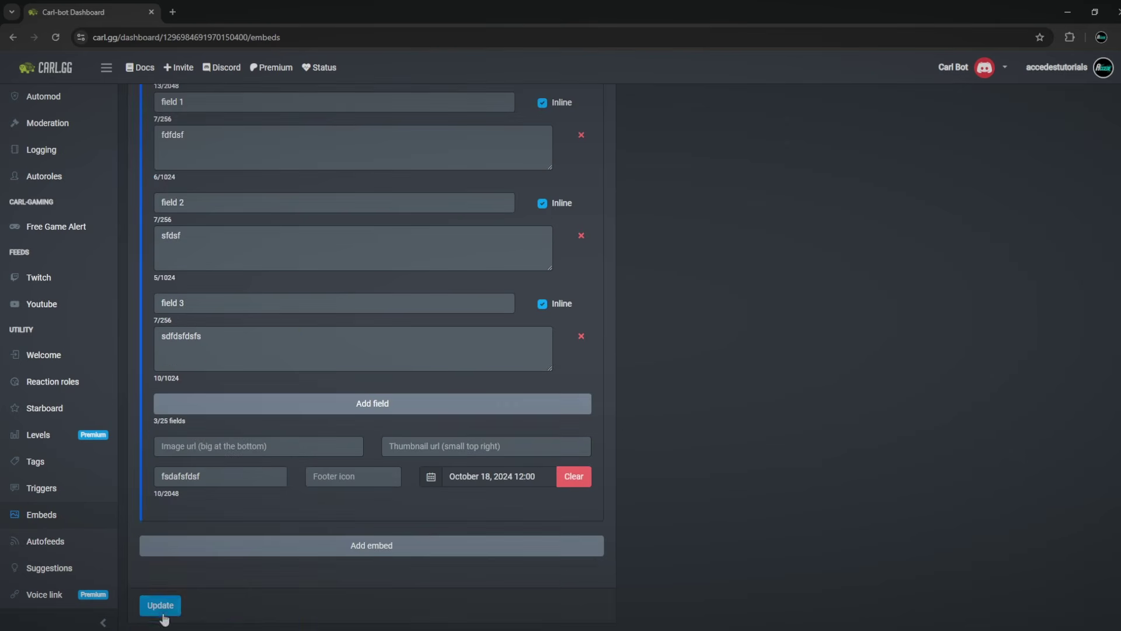
pyautogui.click(163, 610)
# Step: Switch to Discord and check the edited description of Carl-bot's embed in the general channel
pyautogui.hotkey('alt', 'Tab')
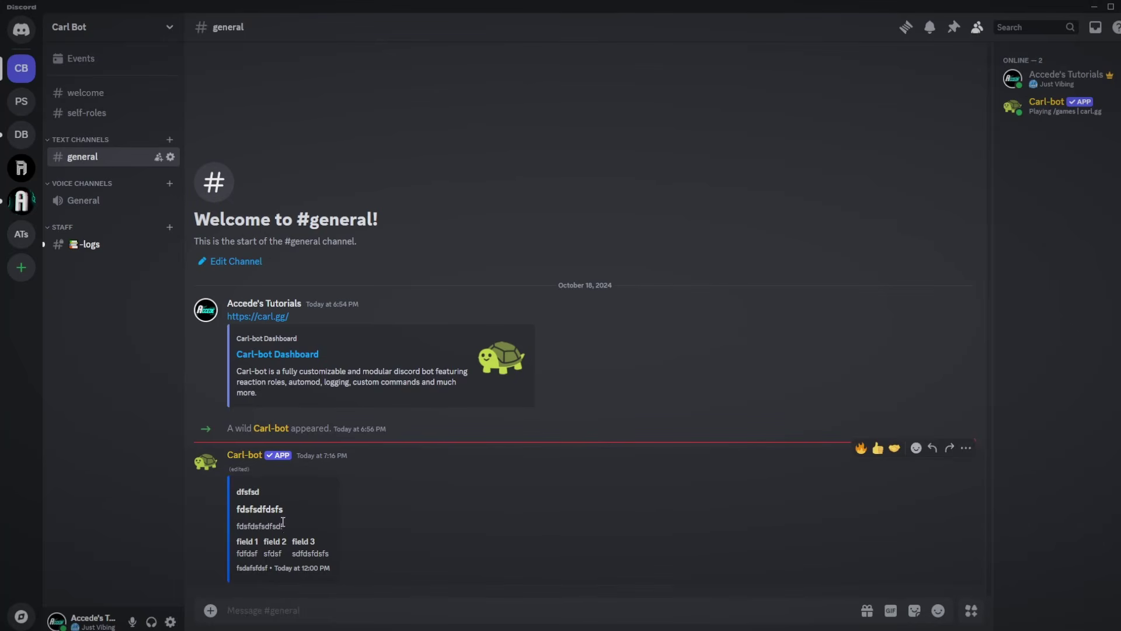
pyautogui.moveTo(282, 526); pyautogui.dragTo(255, 534)
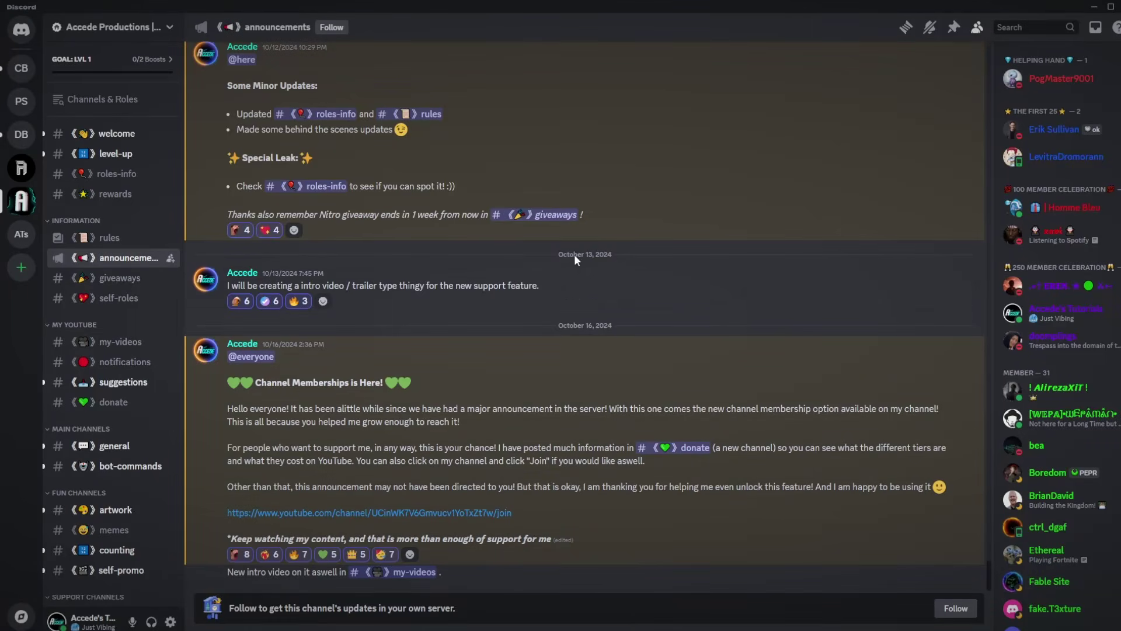
pyautogui.moveTo(699, 265)
pyautogui.moveTo(531, 383)
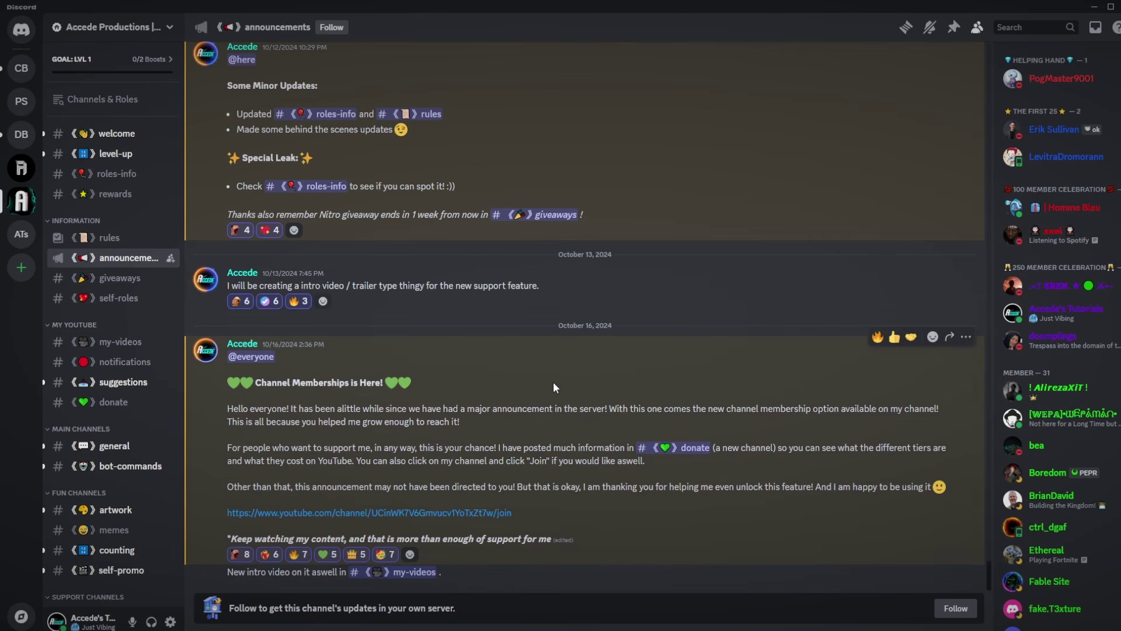